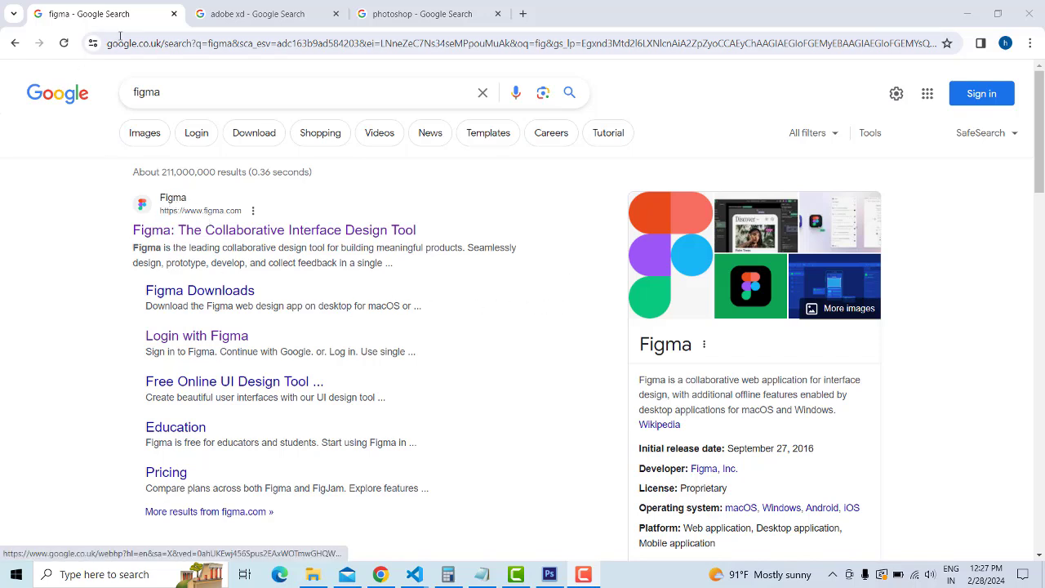
Review the Google search results for figma, adobe xd and photoshop
double_click(143, 94)
click(57, 231)
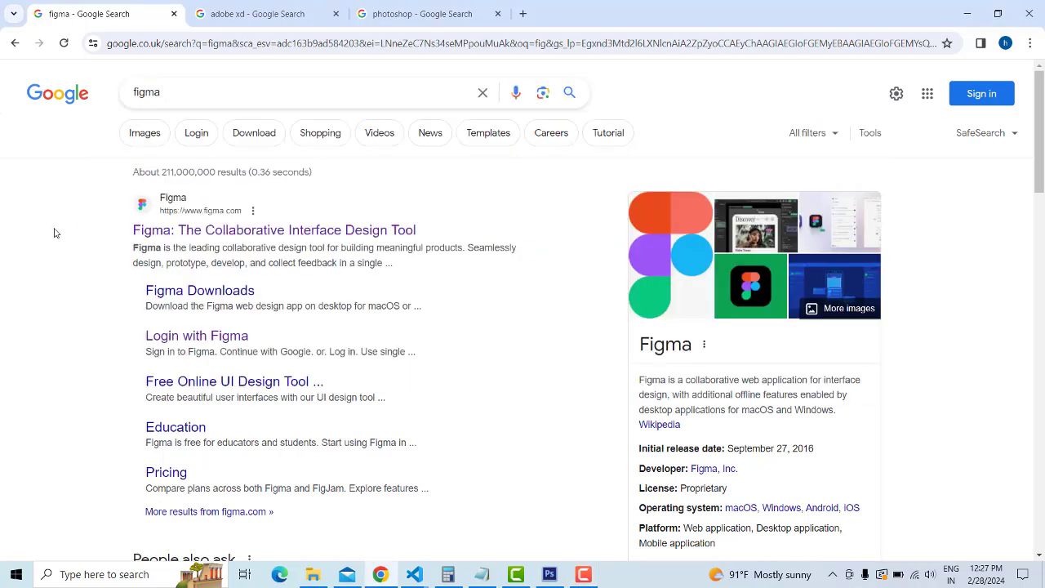
double_click(136, 95)
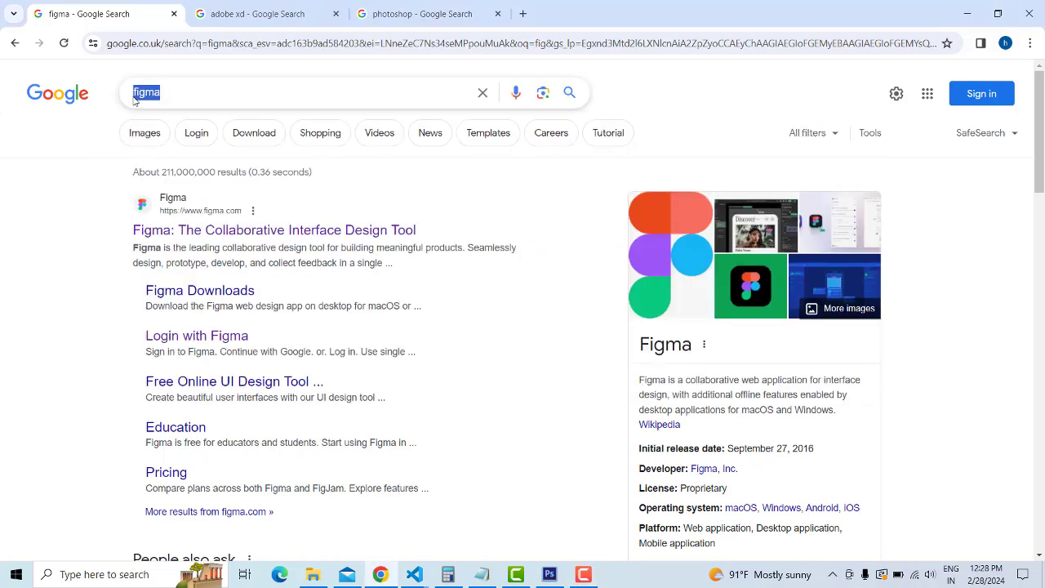
click(270, 12)
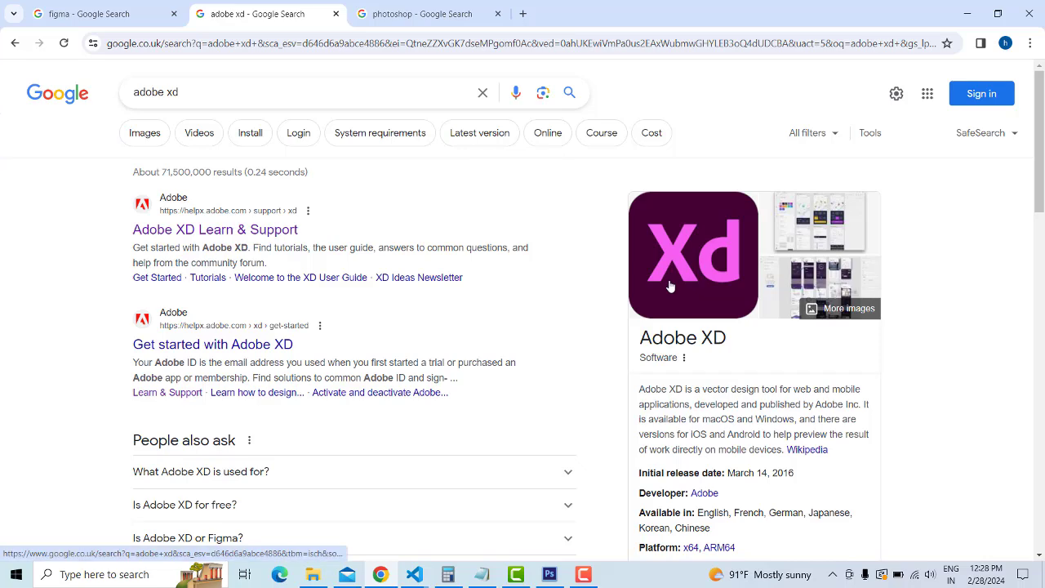
click(400, 12)
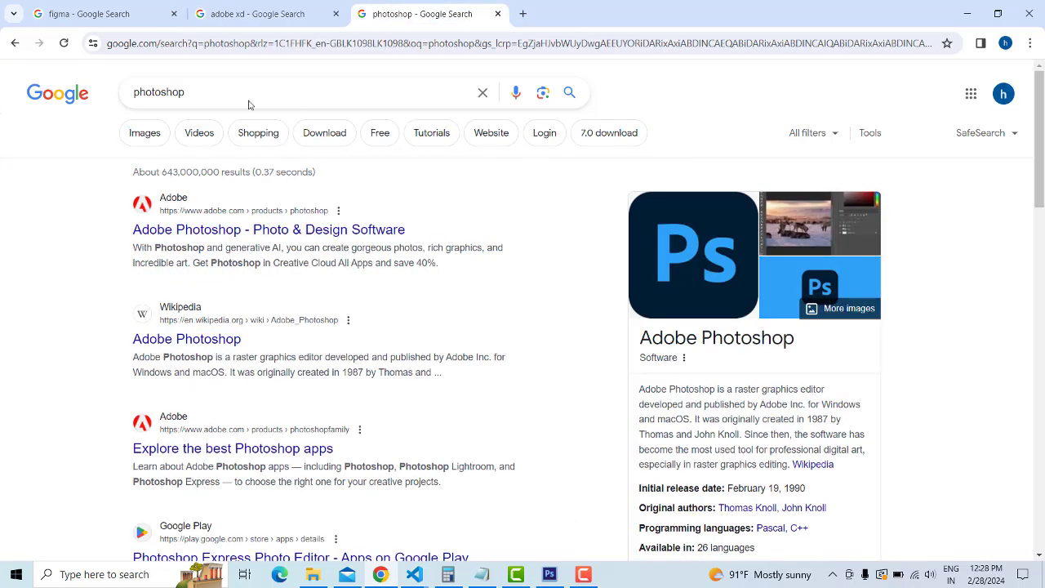
double_click(157, 92)
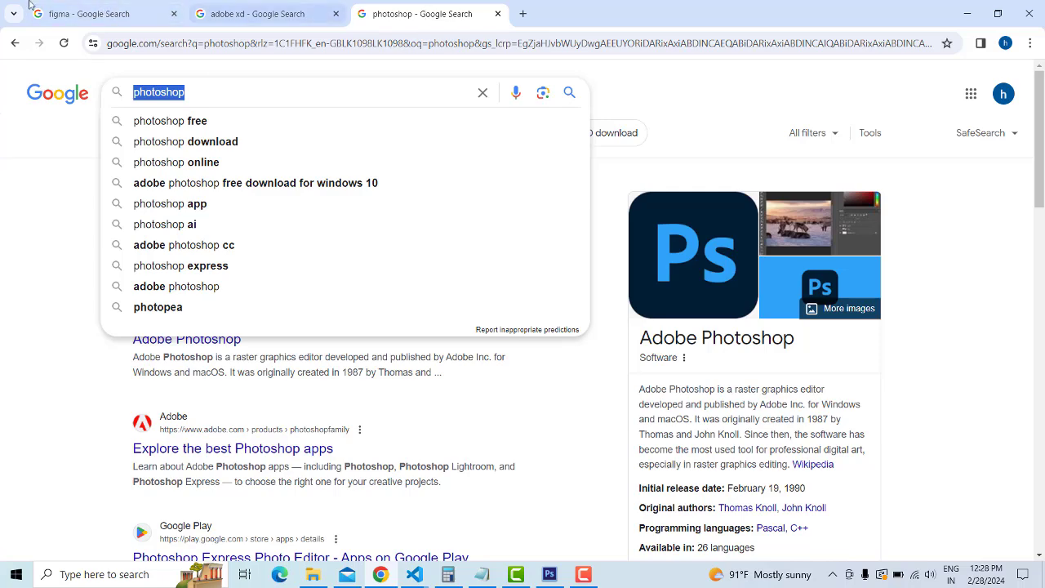
click(72, 10)
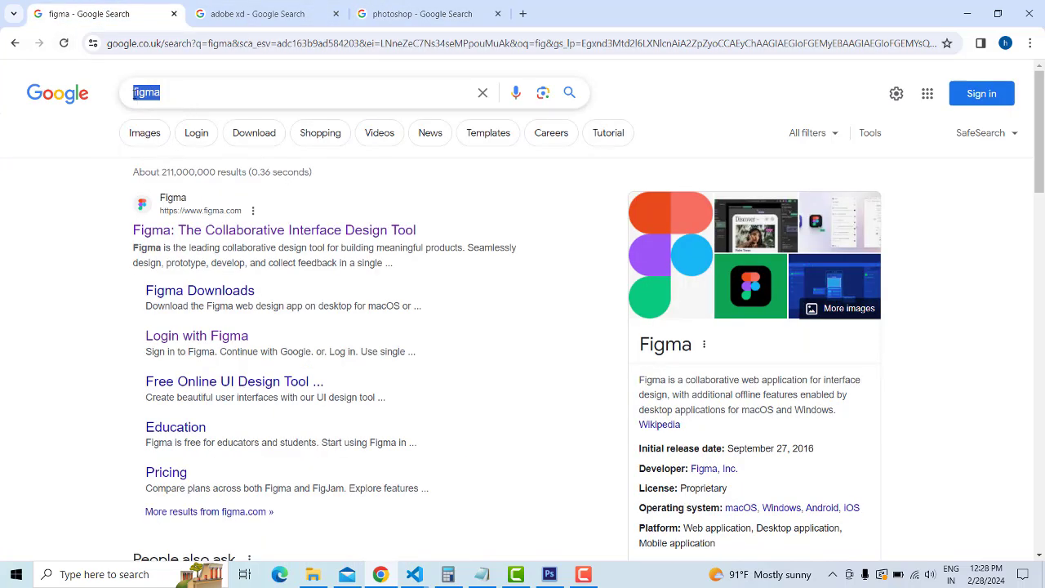
click(75, 204)
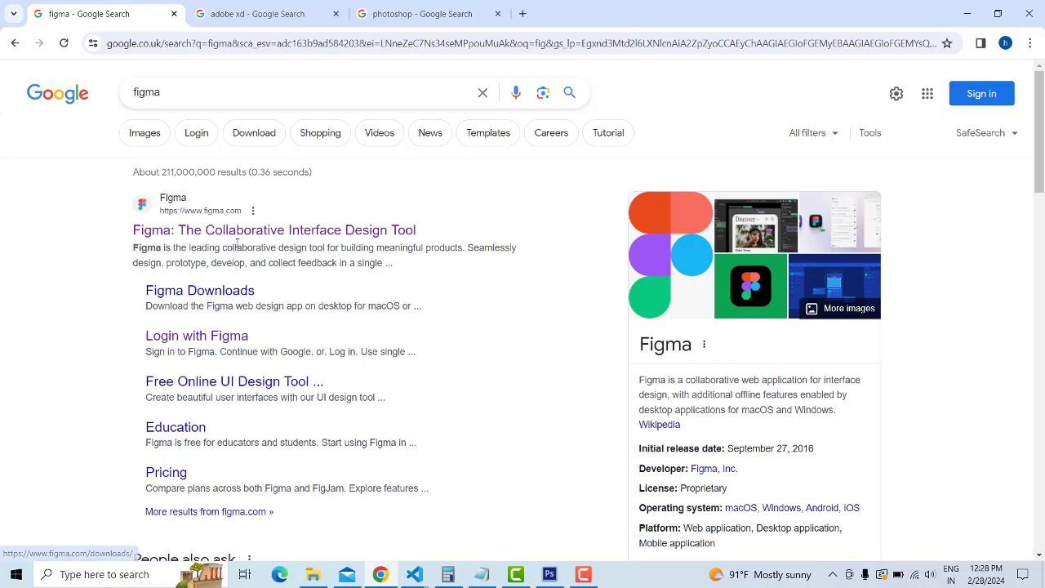
double_click(149, 93)
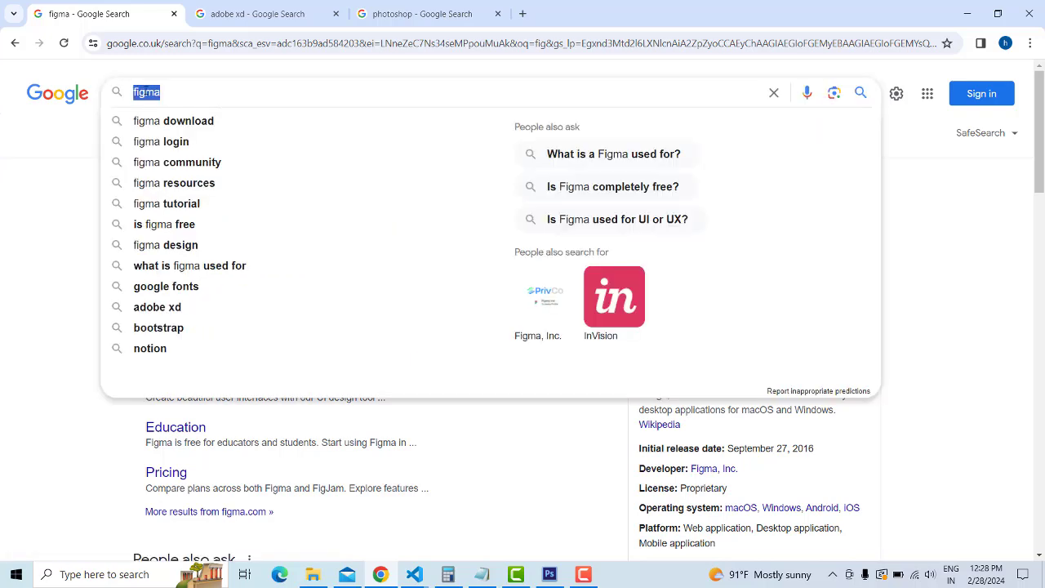
click(78, 169)
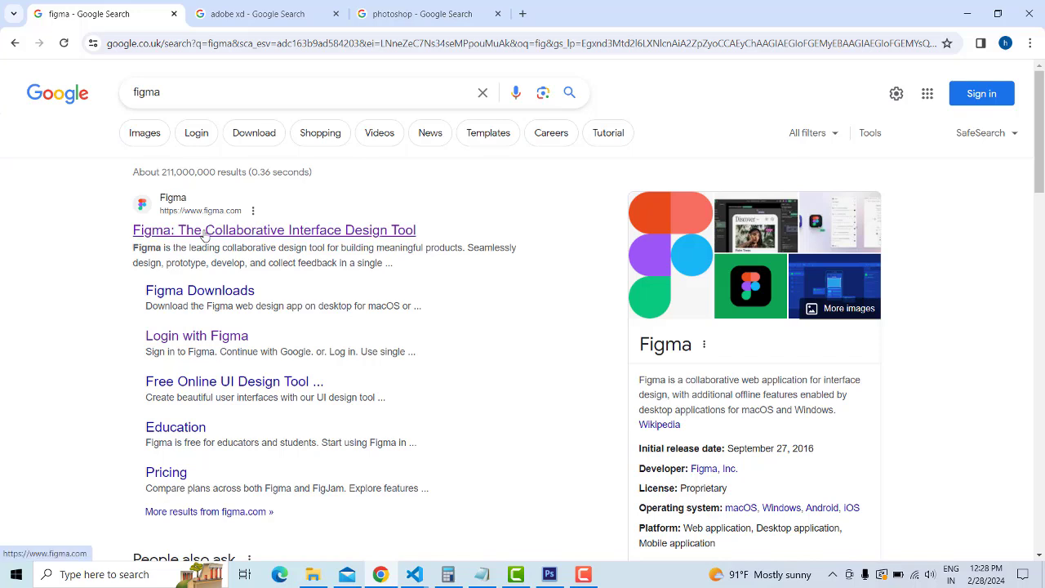
Open the Figma website from the search results and close the adobe xd and photoshop search pages
click(296, 232)
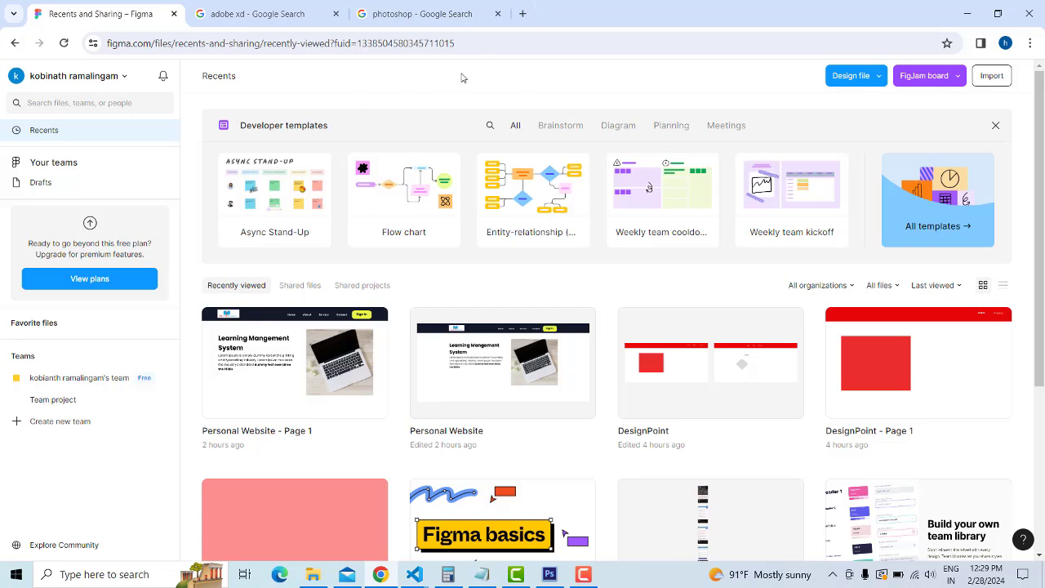
click(334, 14)
click(334, 14)
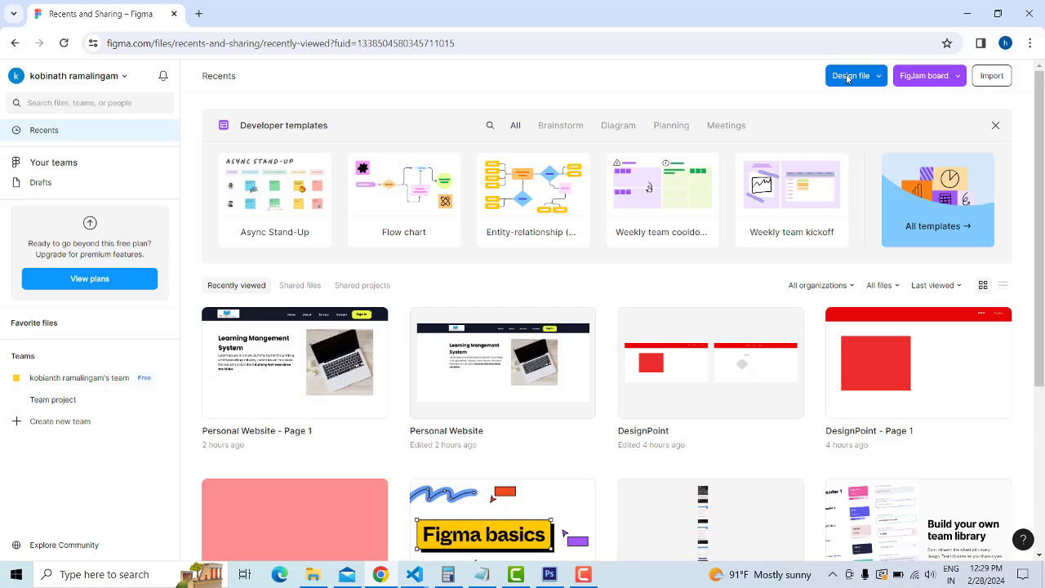
Create a new design file in Drafts and name it Learn Management Site
click(874, 78)
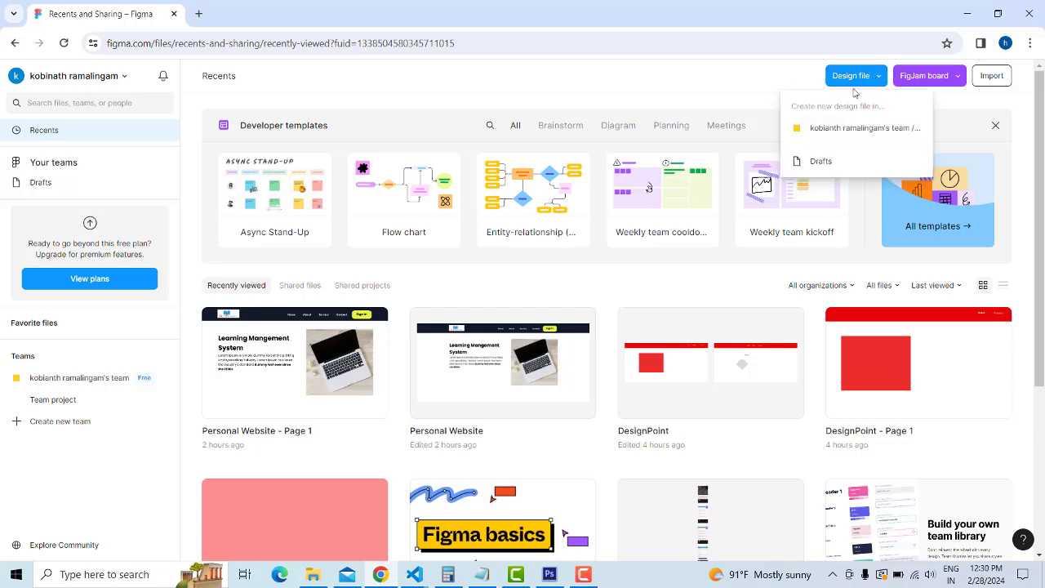
click(819, 163)
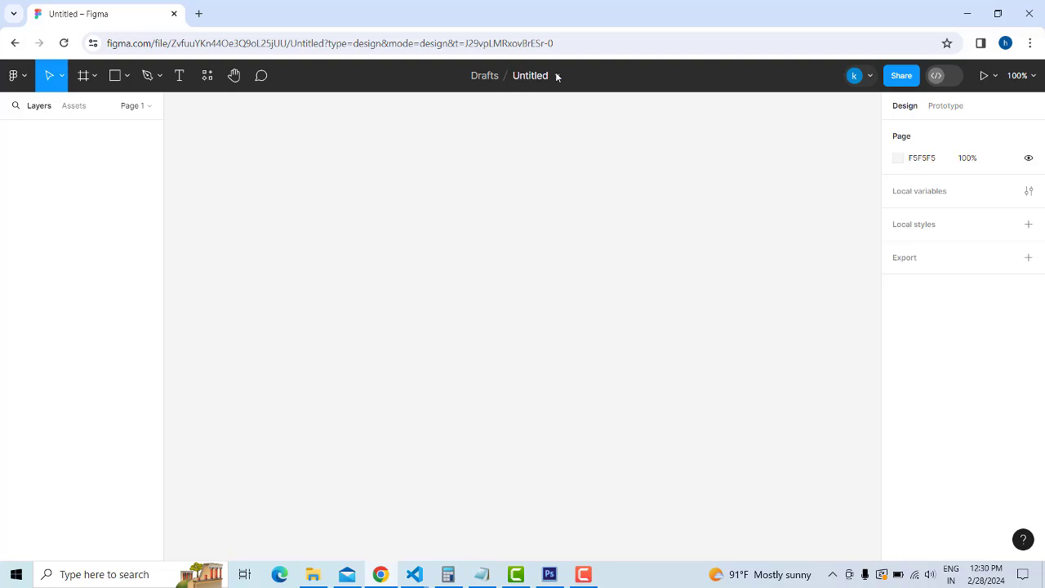
click(529, 77)
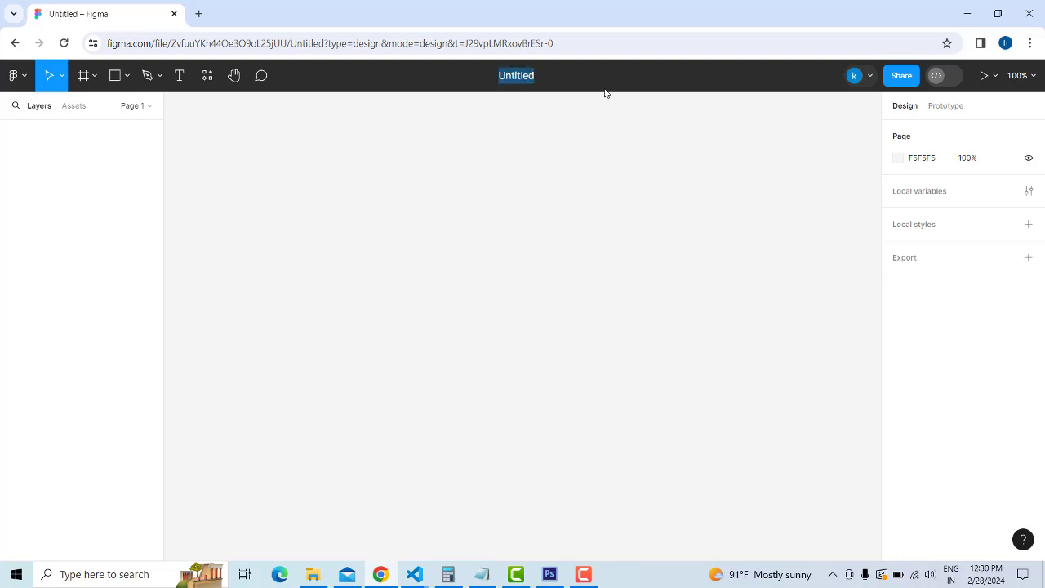
text(L)
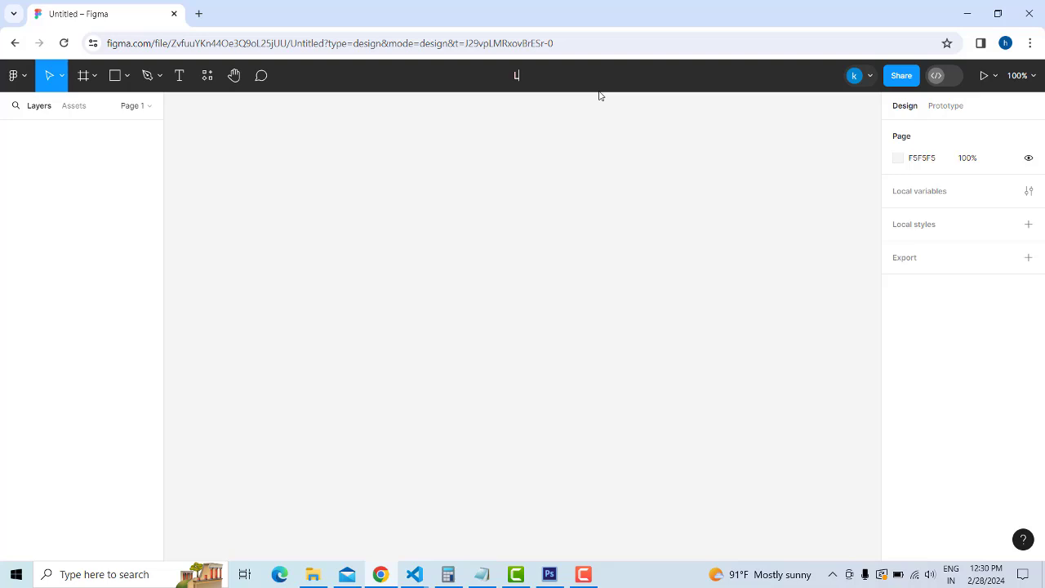
text(earn Management Site)
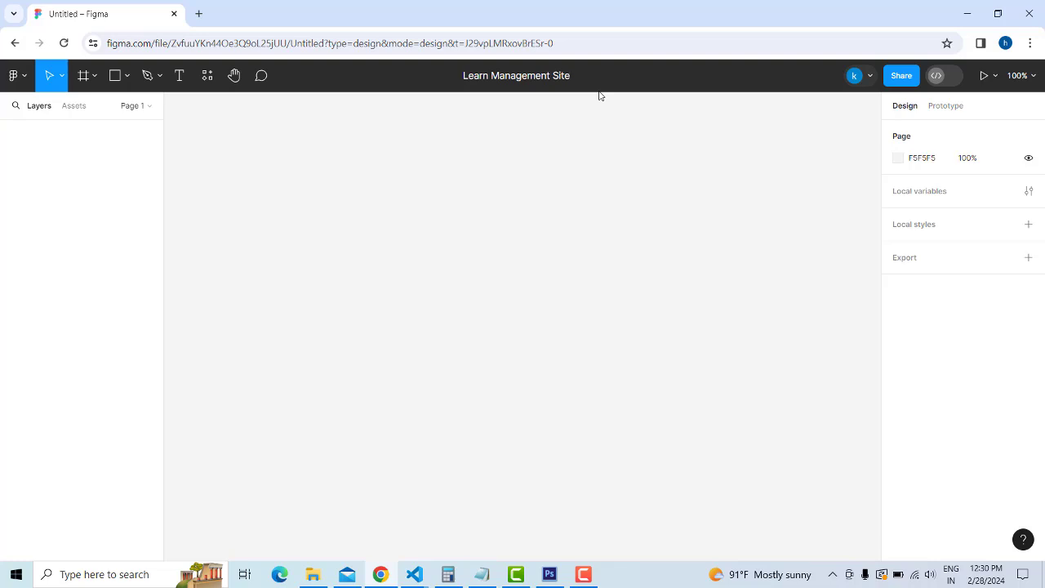
key(Return)
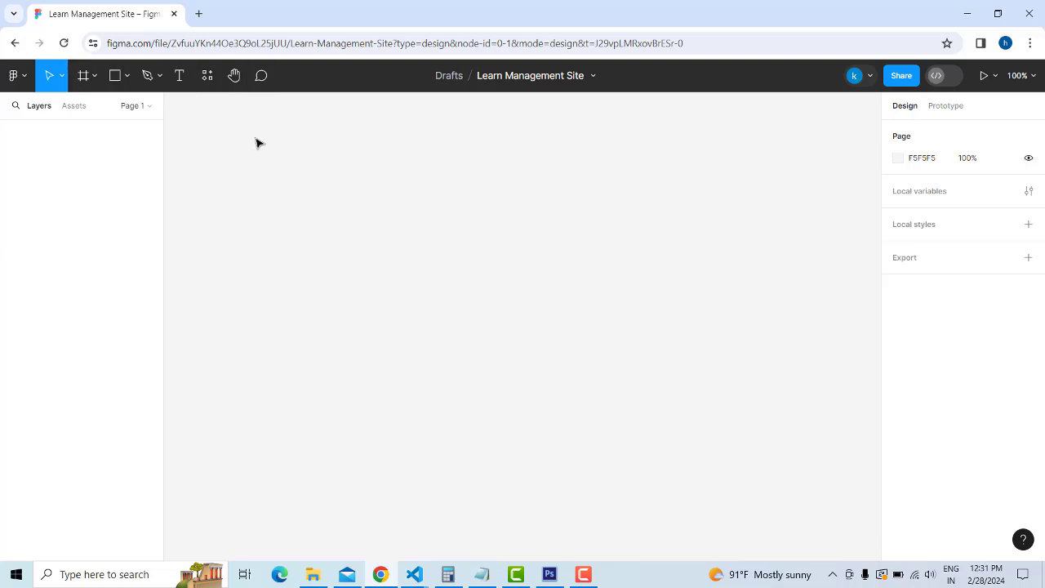
click(63, 77)
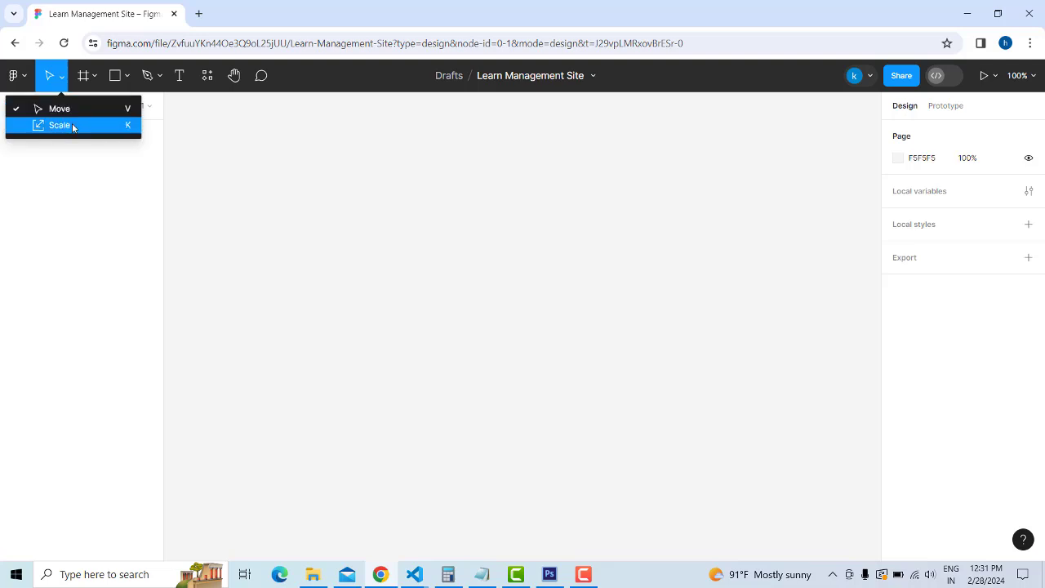
click(93, 76)
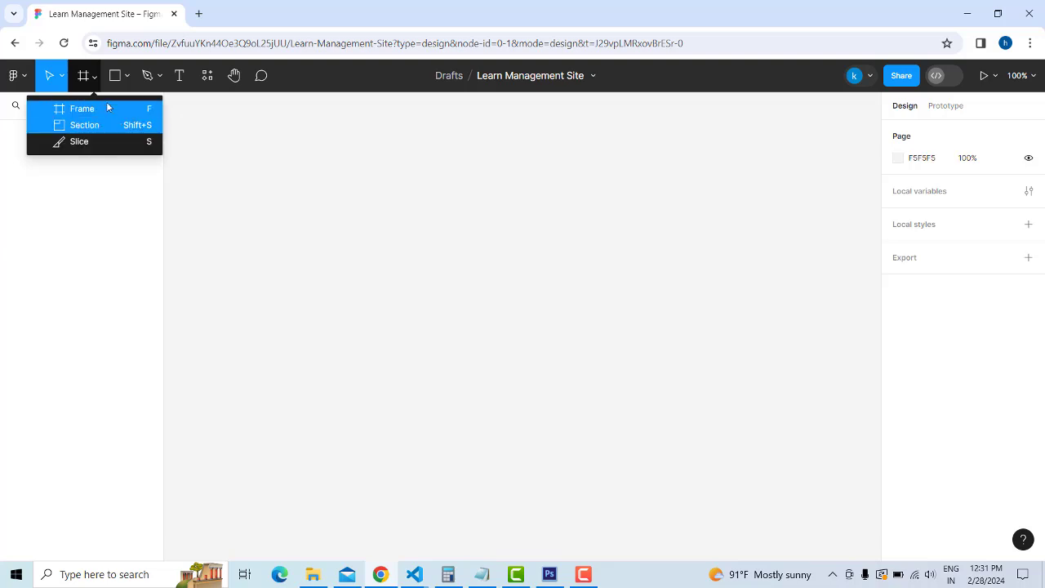
click(127, 76)
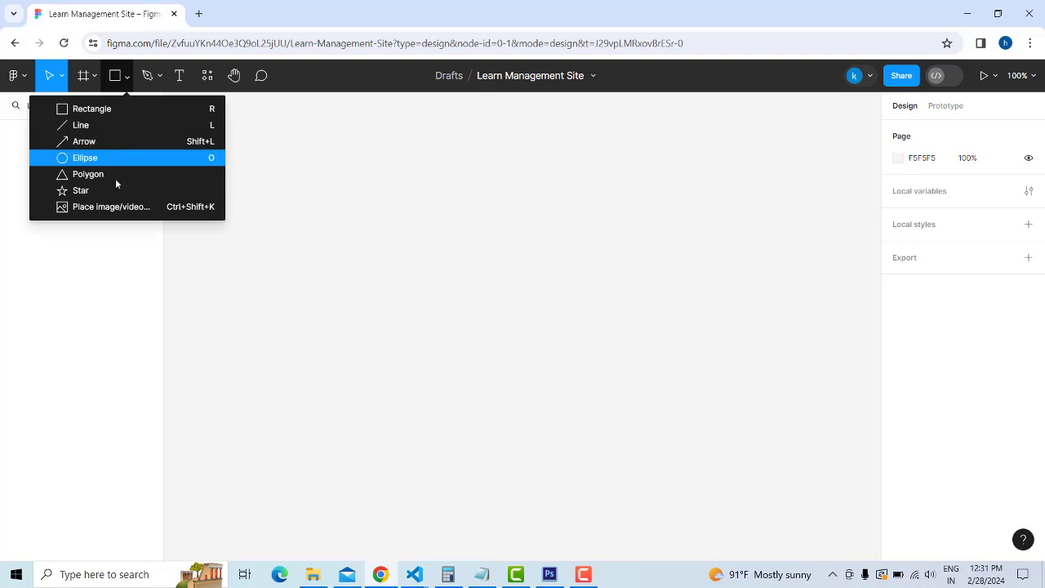
click(150, 78)
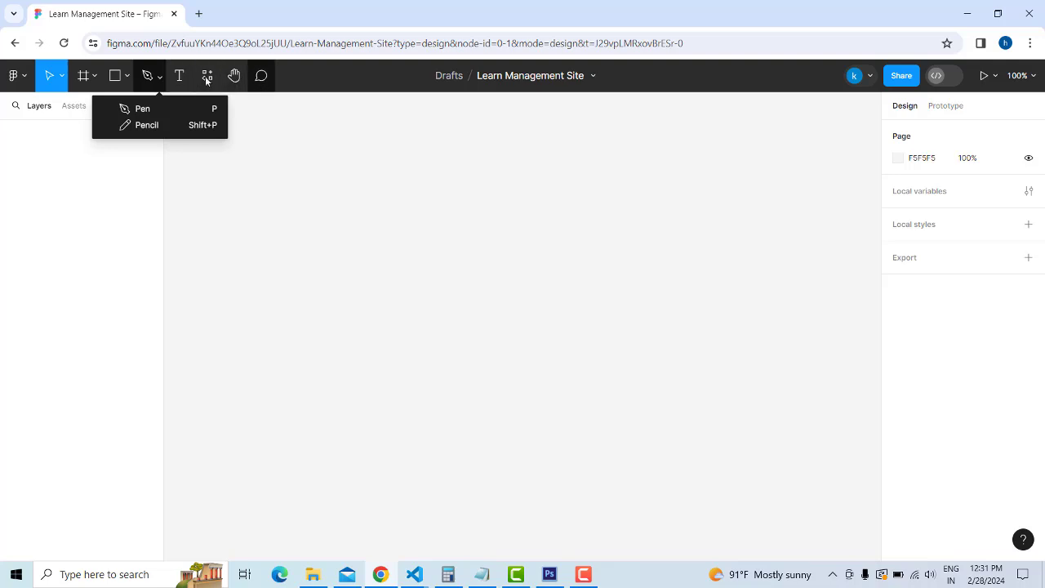
click(339, 128)
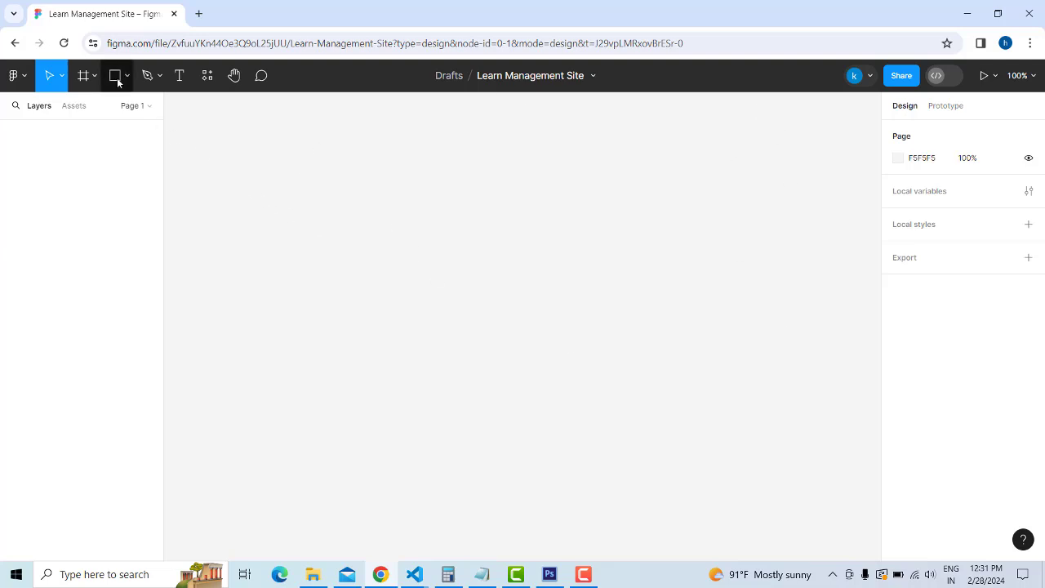
Examine the Frame tool's size presets for phone, tablet, desktop, presentation, watch and paper
click(92, 76)
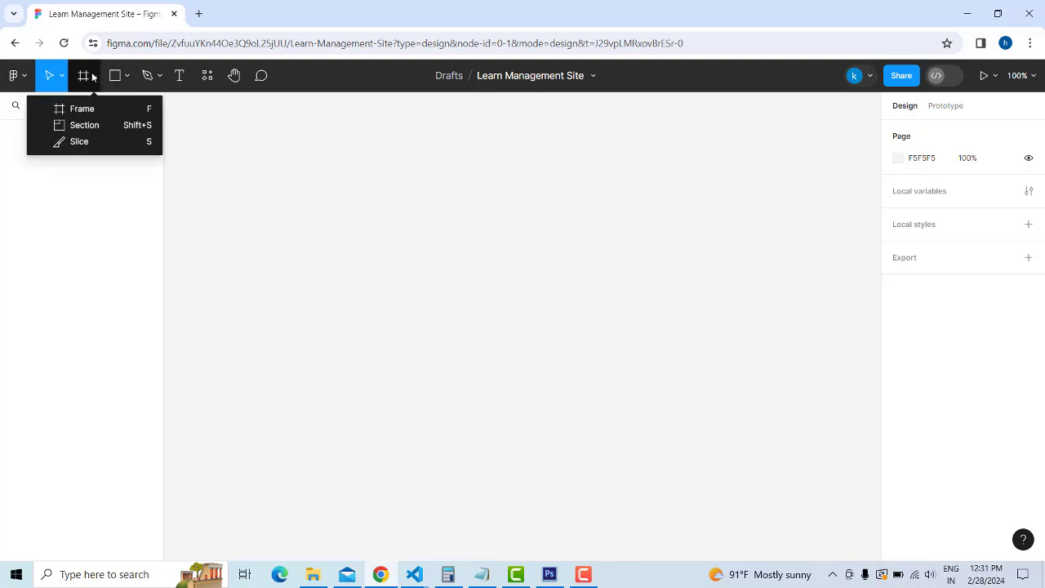
click(71, 114)
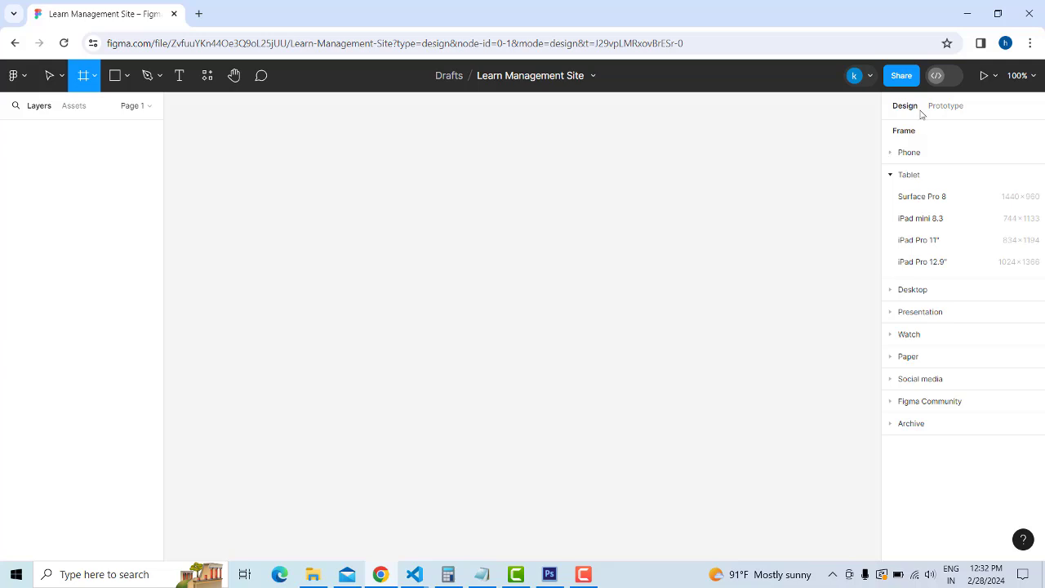
click(891, 178)
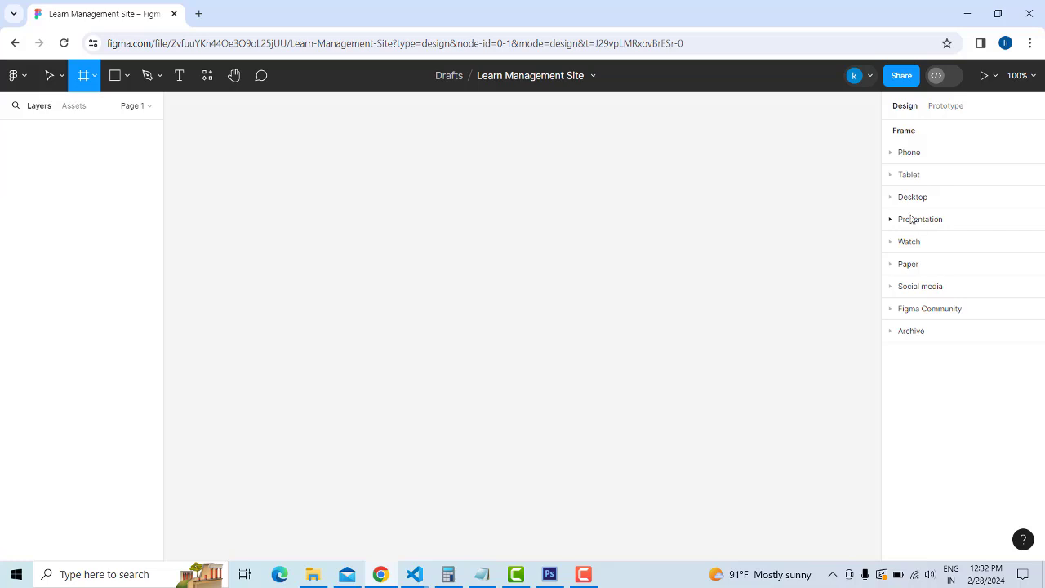
click(891, 154)
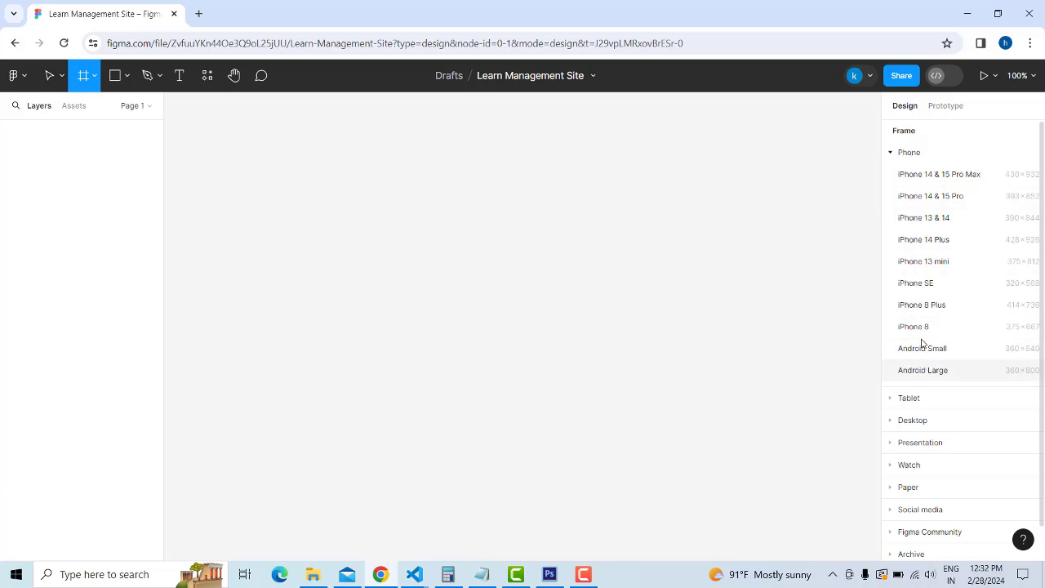
scroll(911, 214, down, 1)
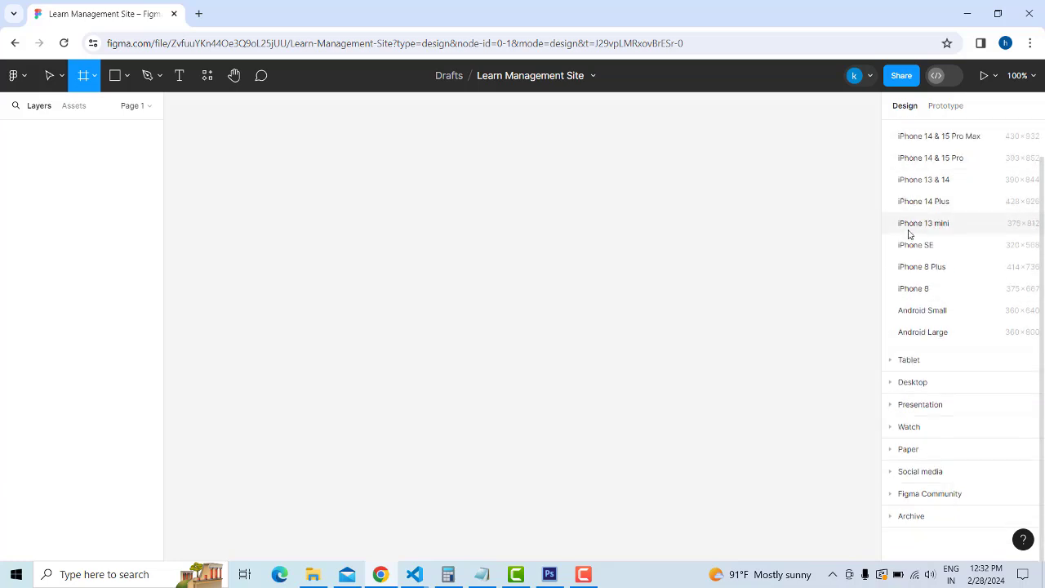
click(892, 365)
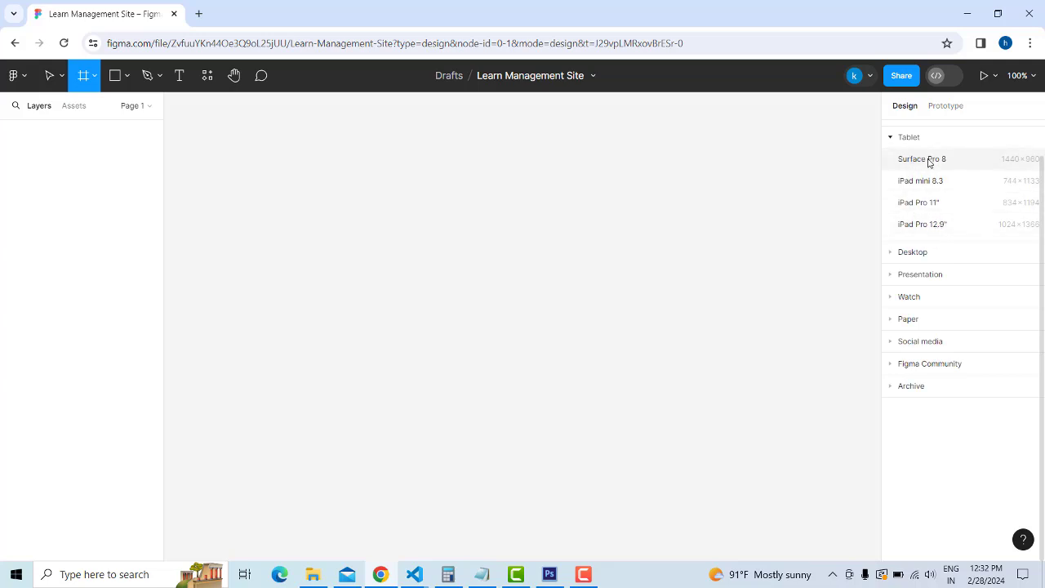
click(891, 253)
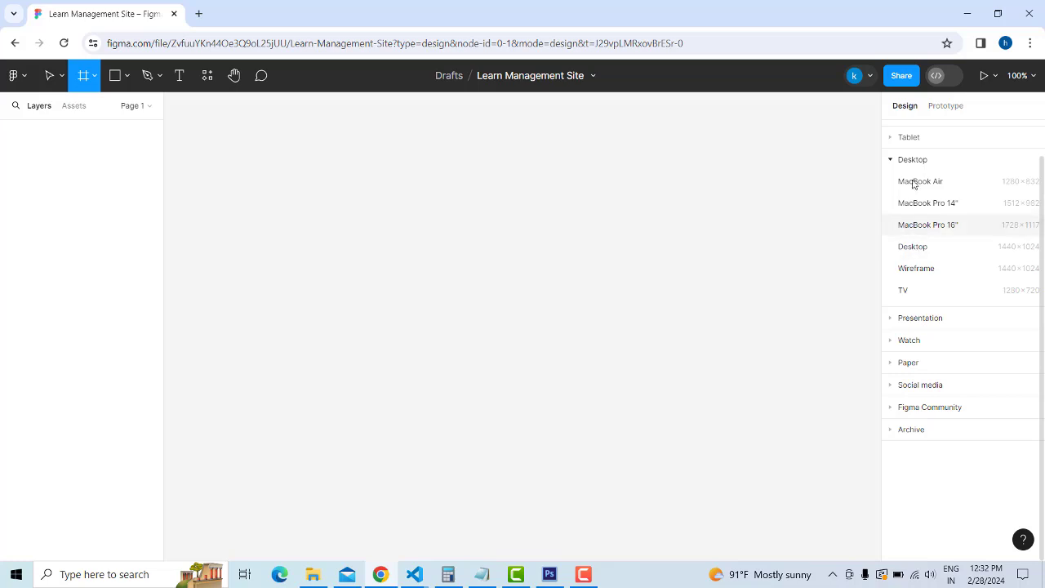
click(898, 319)
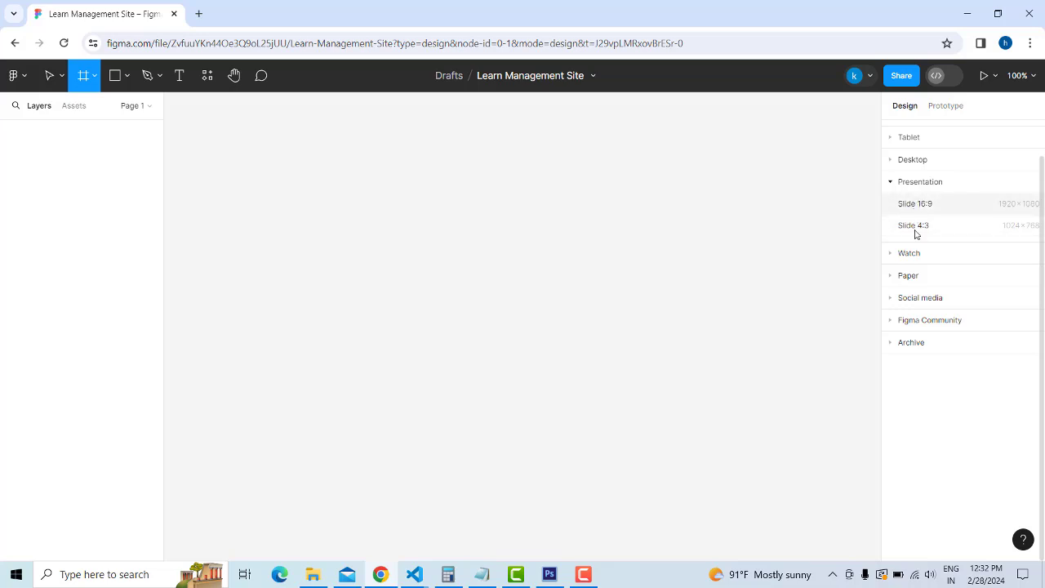
click(890, 254)
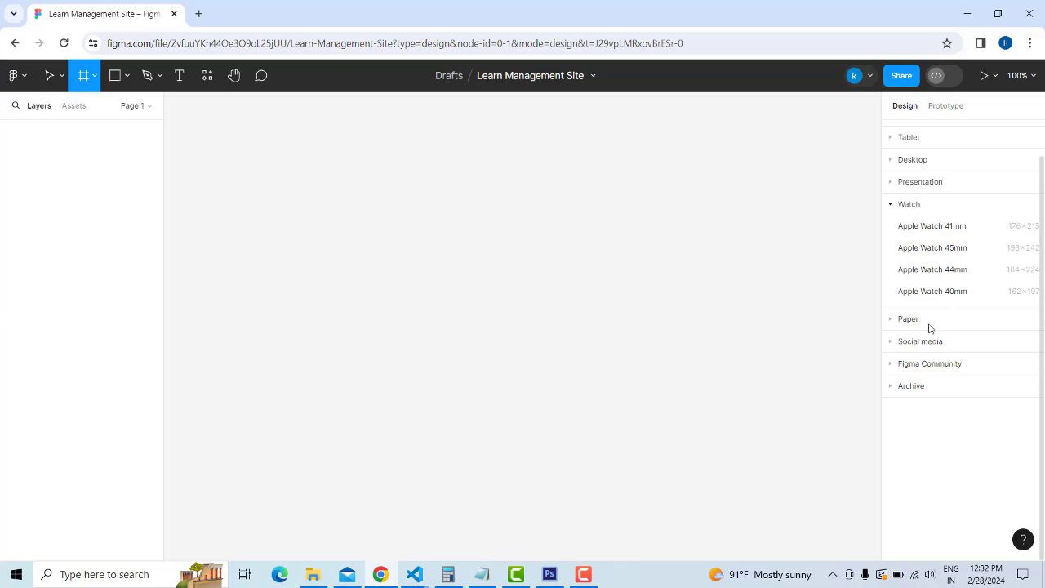
click(893, 320)
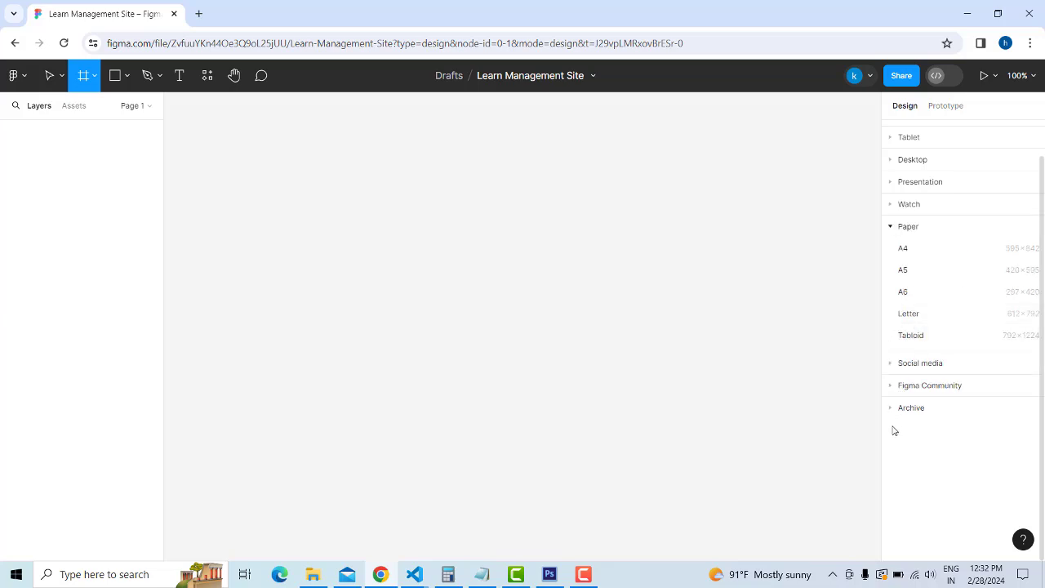
click(891, 227)
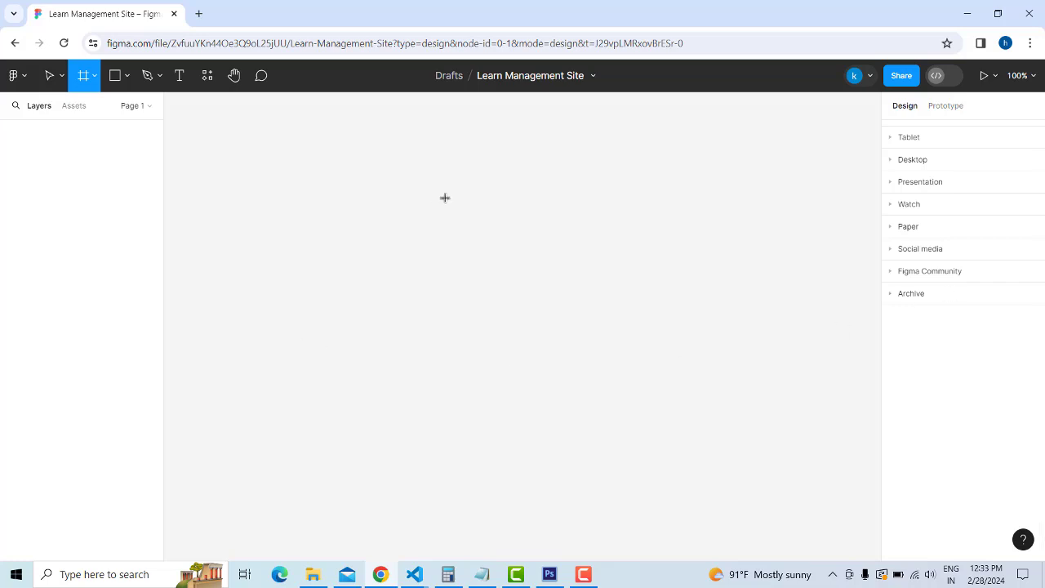
Draw a frame of about 960 × 476 on the empty canvas
click(93, 77)
click(95, 109)
drag(189, 111, 844, 440)
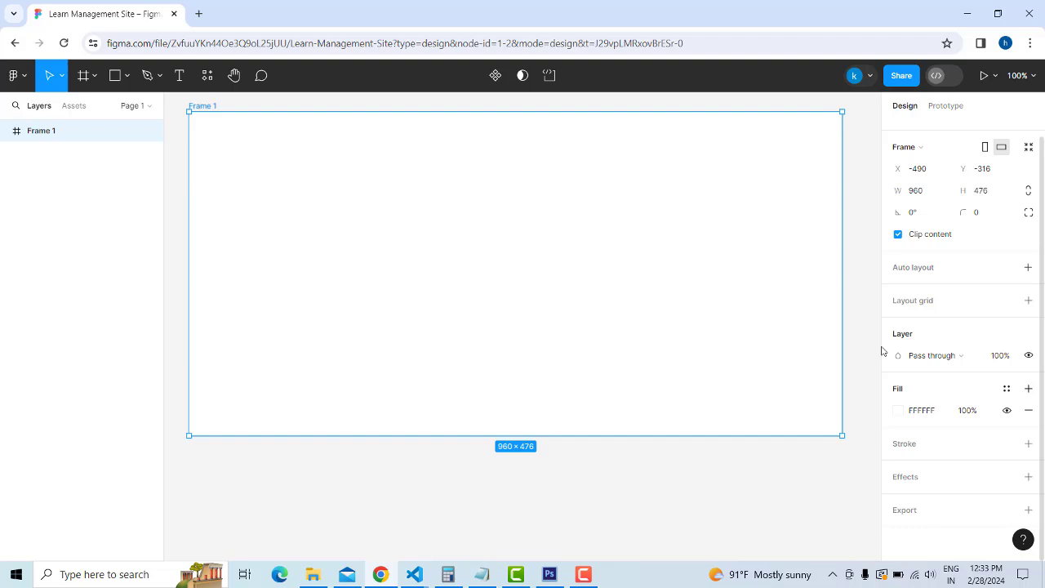
Set the frame's width to 1920
click(917, 193)
text(18)
key(Return)
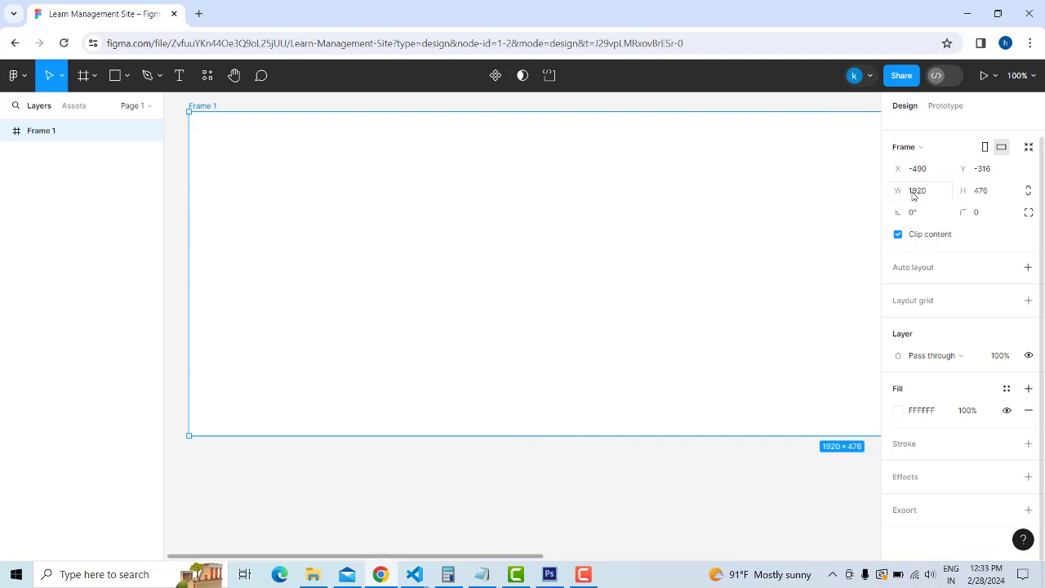
Examine the frame's width and height values and its full horizontal extent on the canvas
click(984, 199)
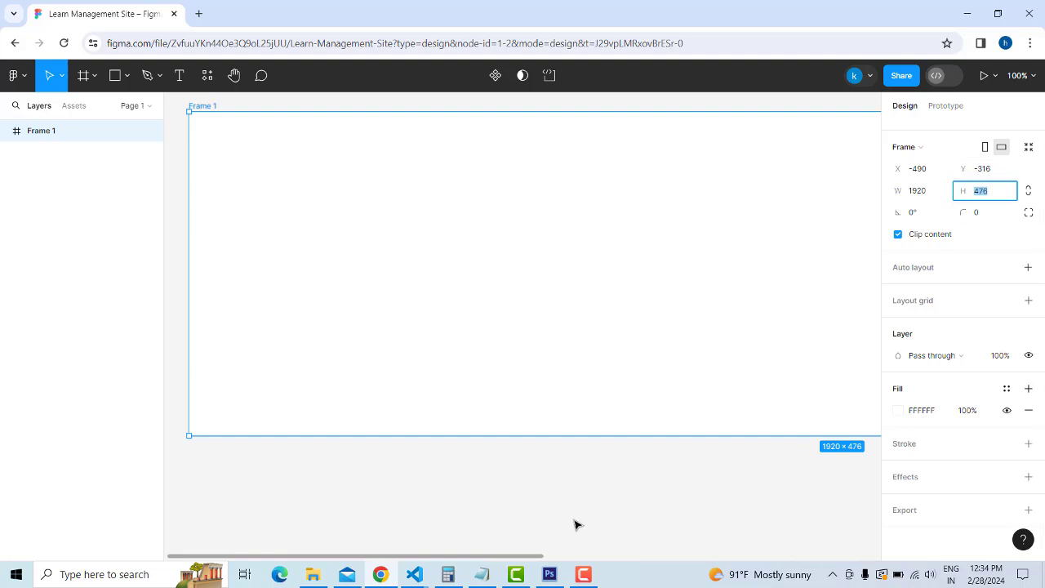
drag(537, 557, 656, 530)
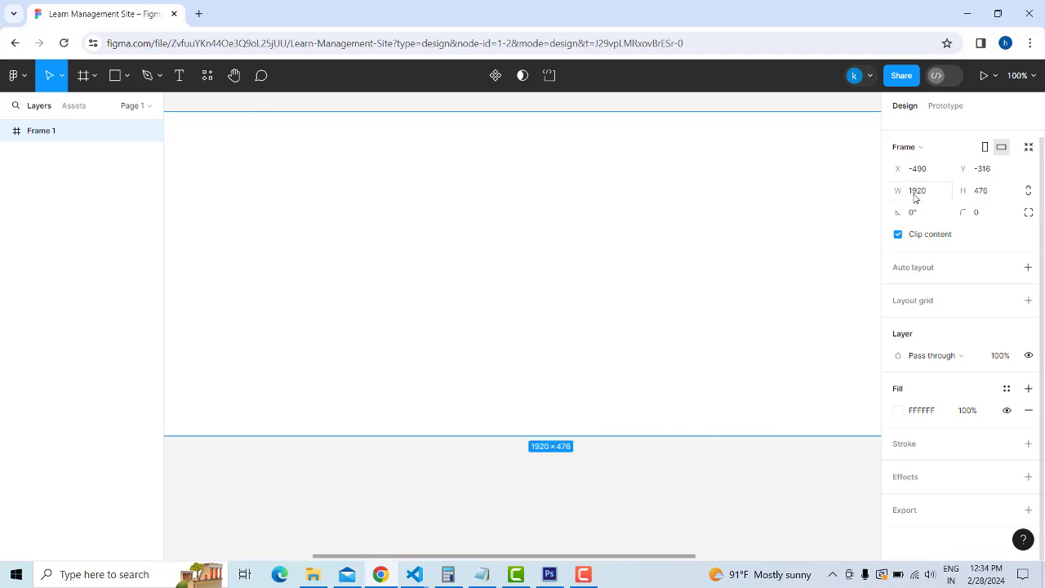
click(916, 198)
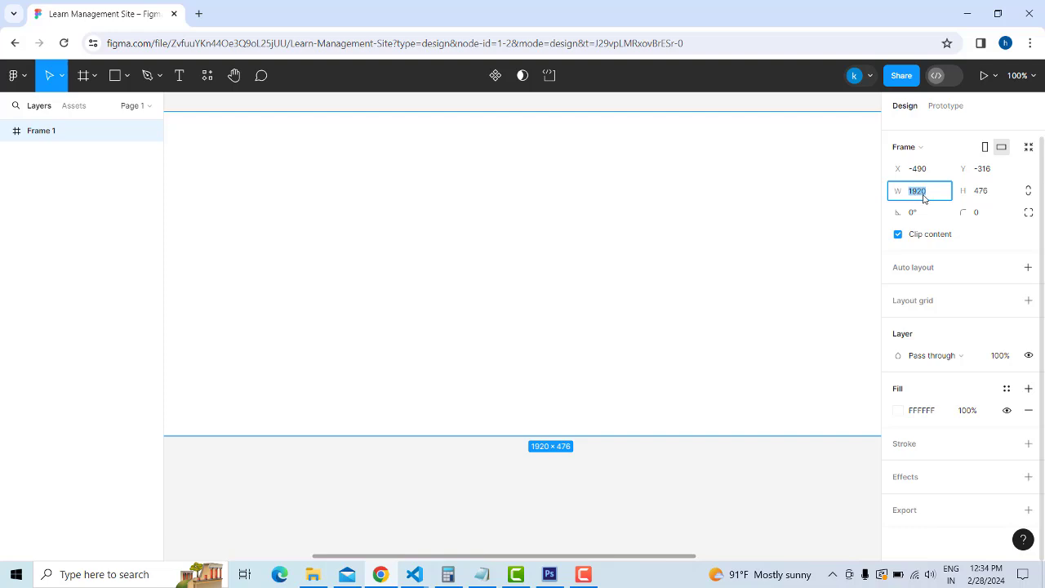
drag(520, 557, 307, 518)
scroll(467, 497, right, 5)
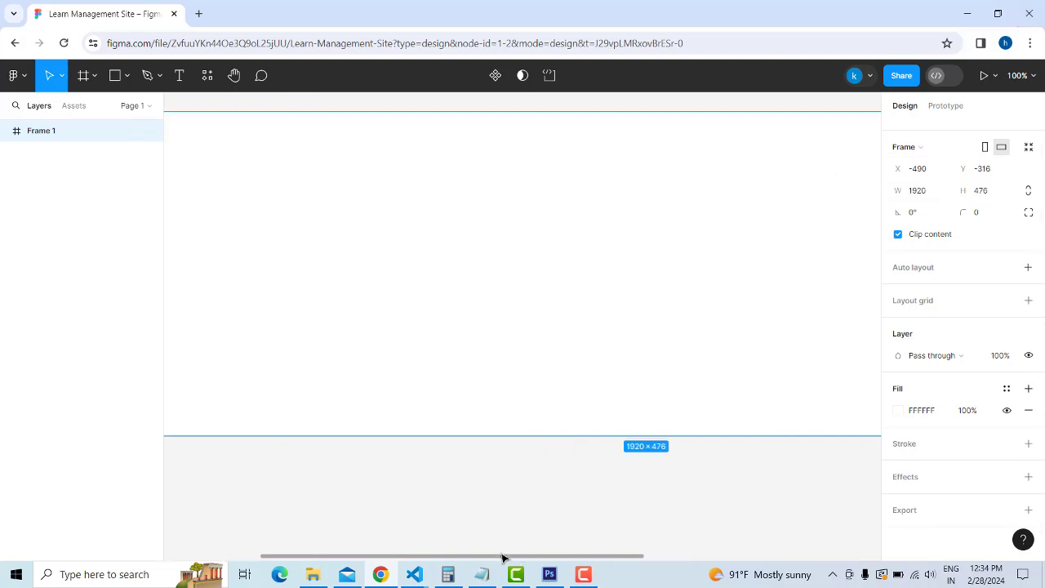
drag(501, 557, 376, 552)
drag(393, 552, 398, 552)
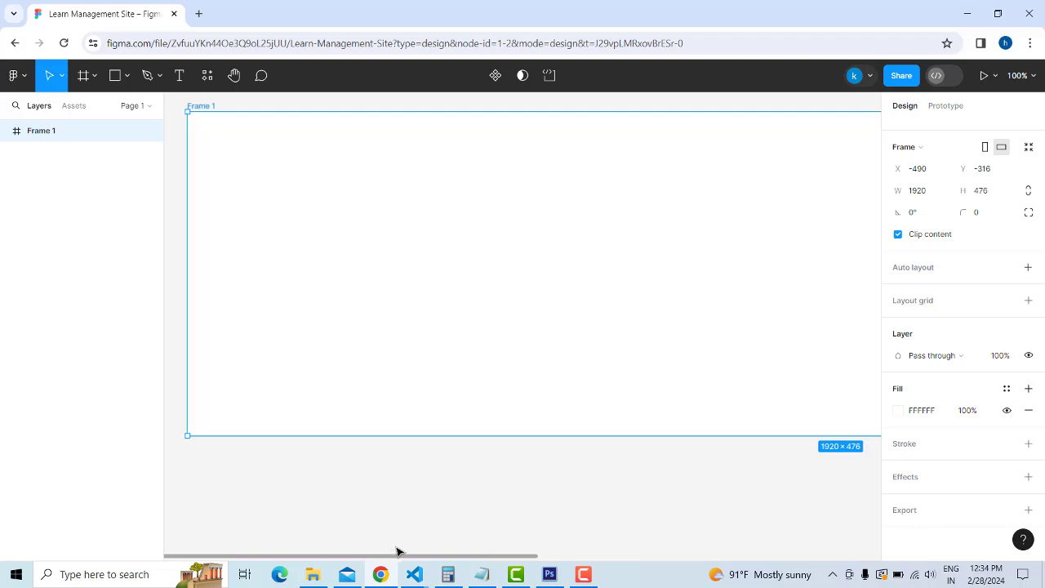
scroll(588, 230, up, 1)
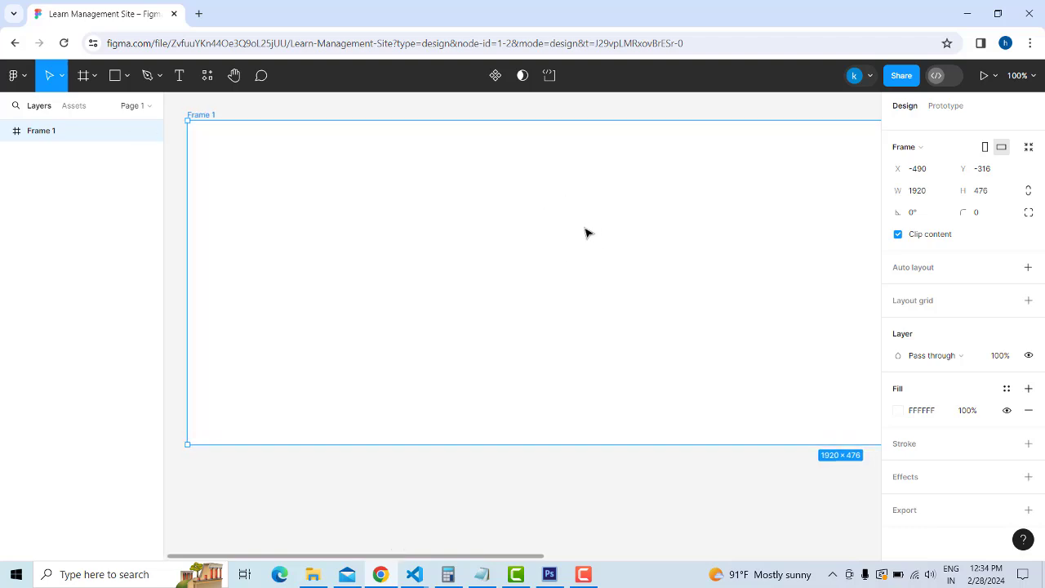
scroll(586, 234, up, 2)
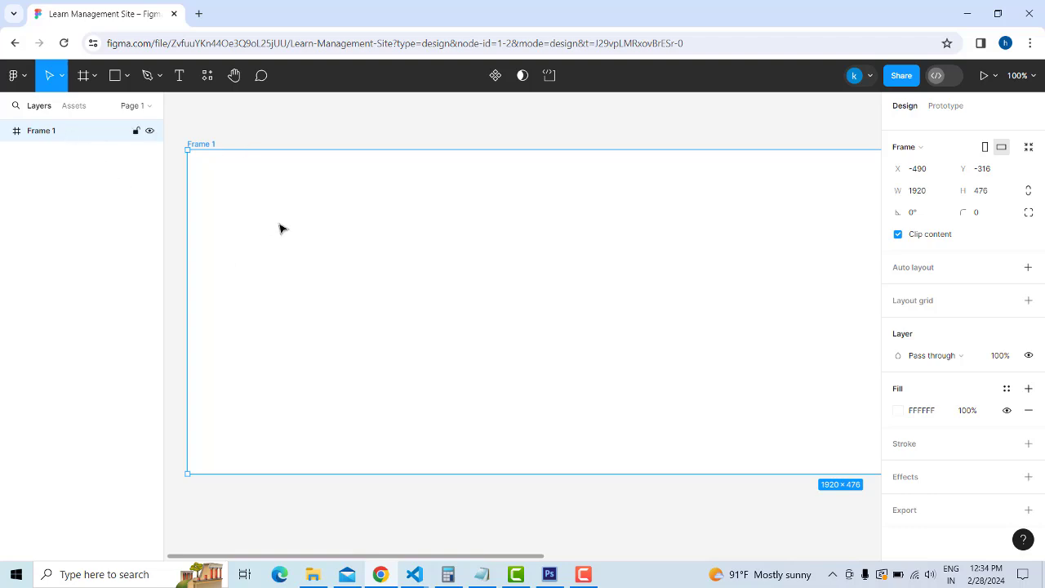
Draw a rectangle of about 165 × 114 in the upper-left area of the frame
click(126, 78)
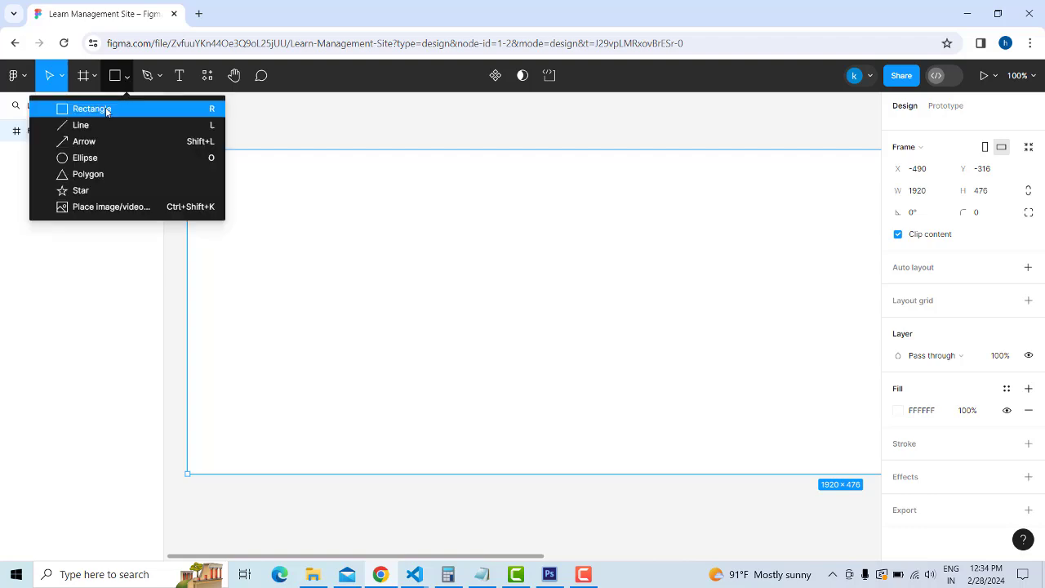
click(108, 109)
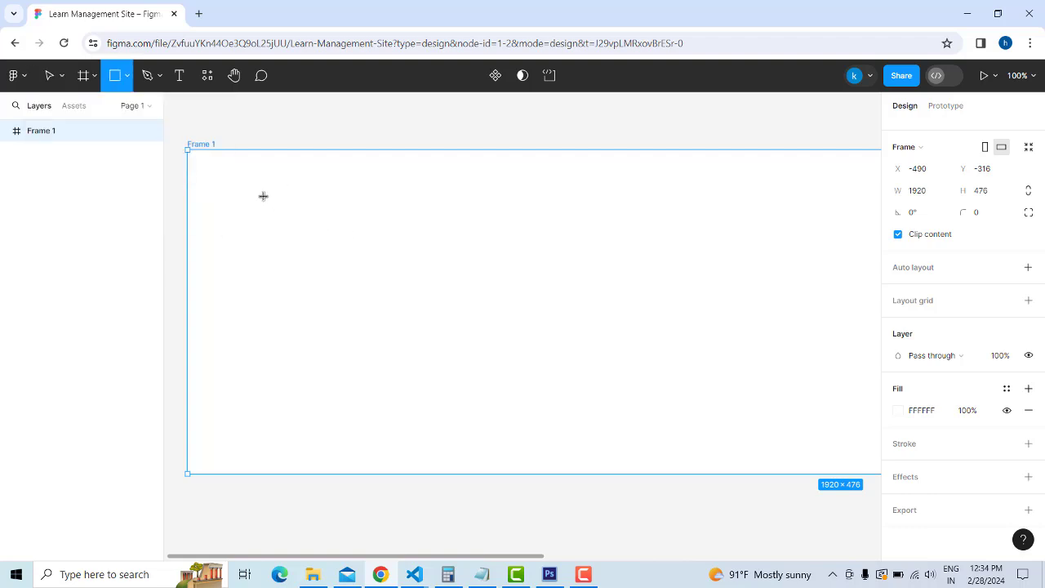
drag(263, 196, 377, 279)
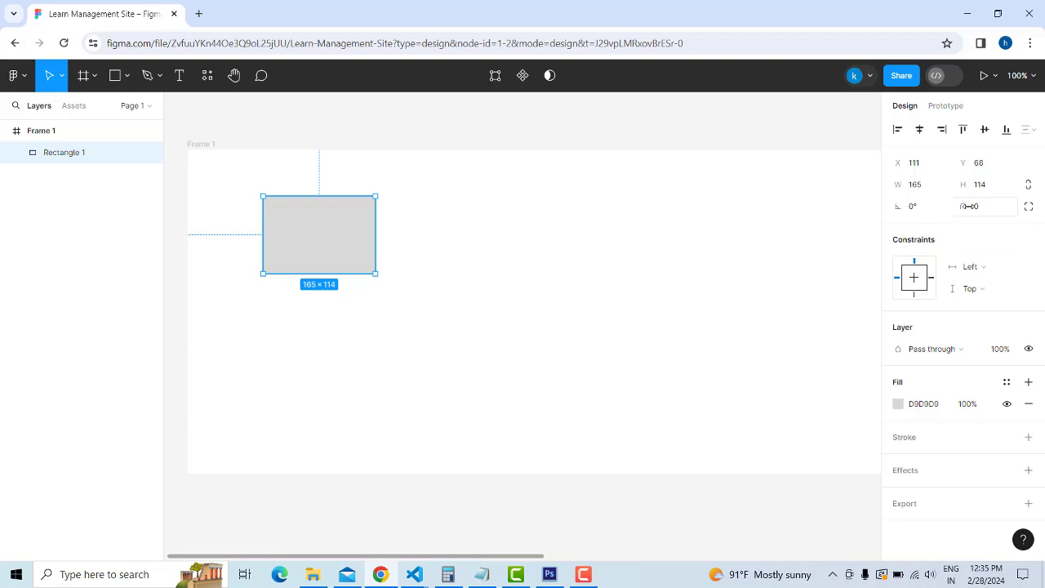
Set the rectangle's corner radius to 10
click(981, 207)
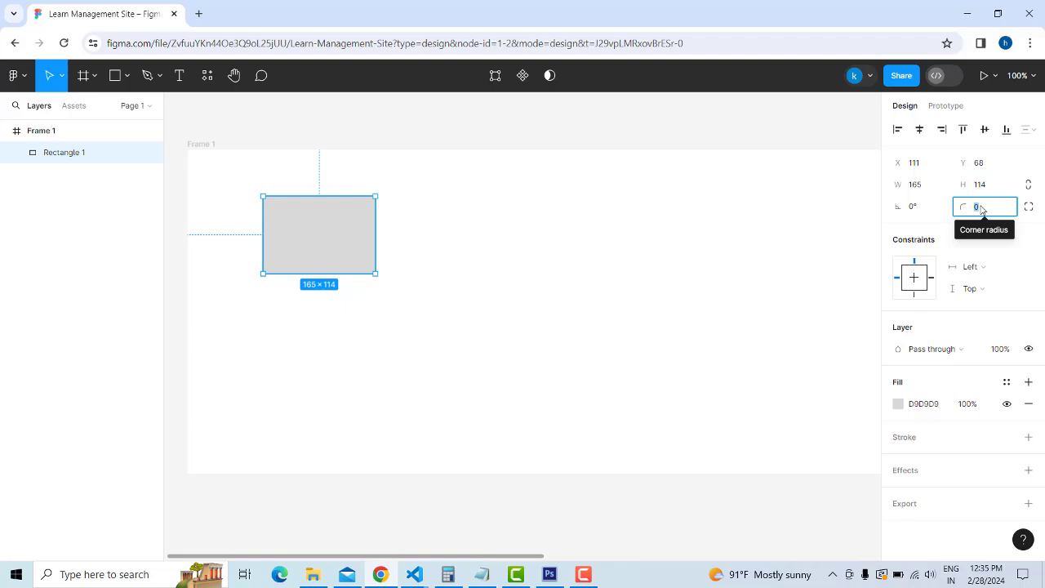
text(10)
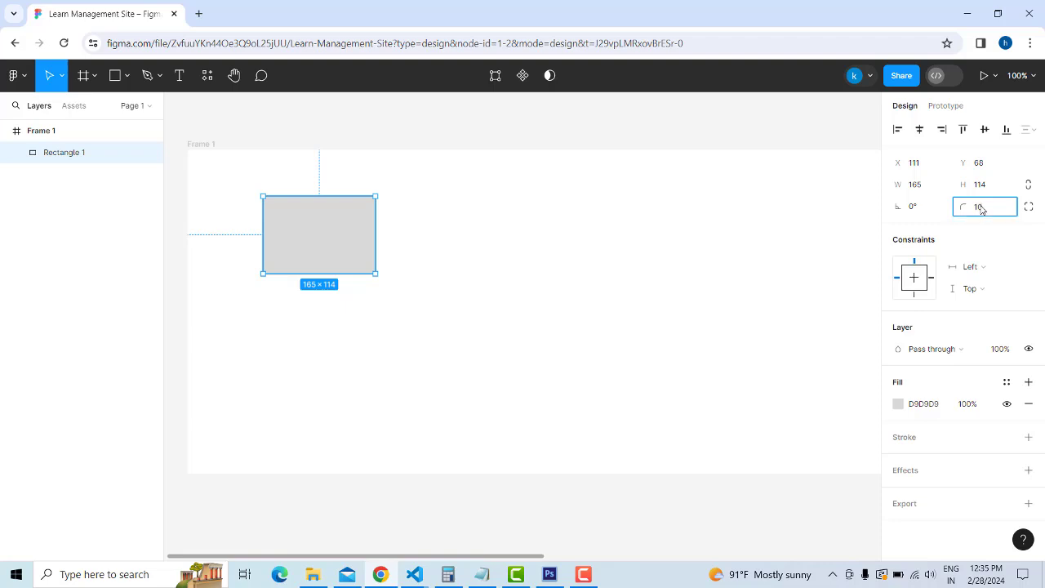
key(Return)
click(412, 130)
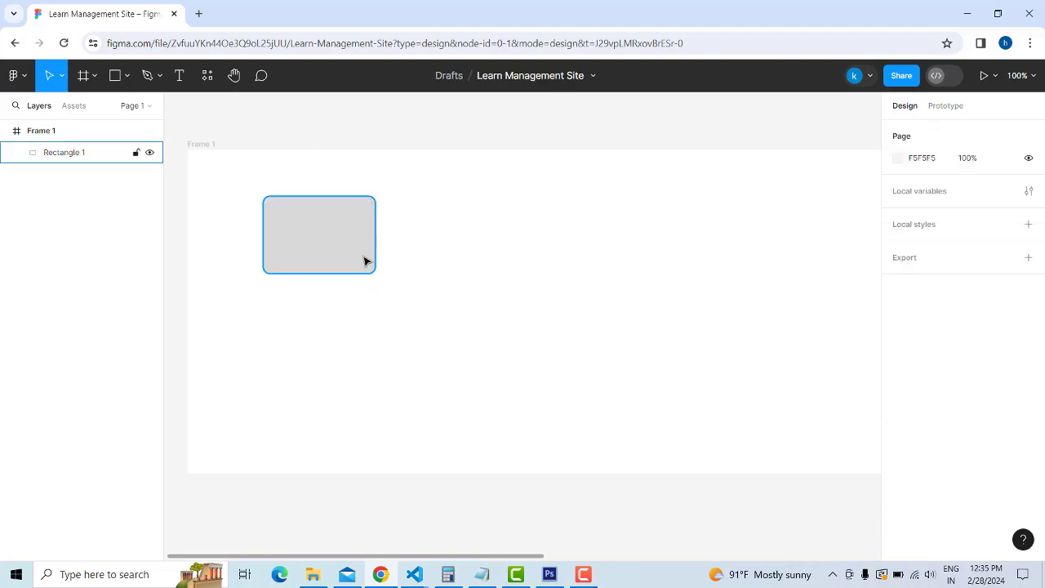
Set the rectangle's corner radius to 20 and resize it to about 156 × 100
click(339, 240)
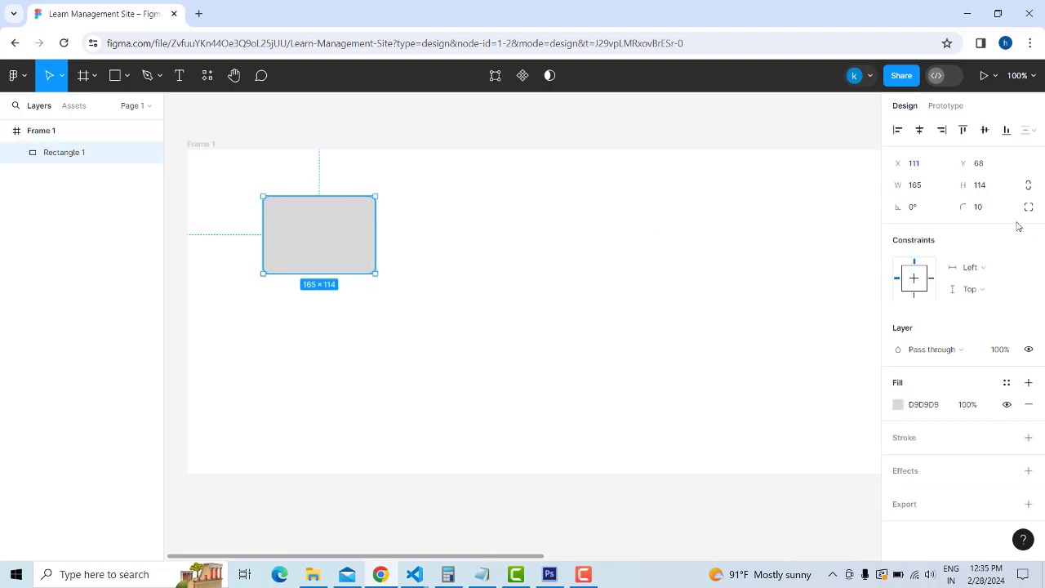
click(986, 210)
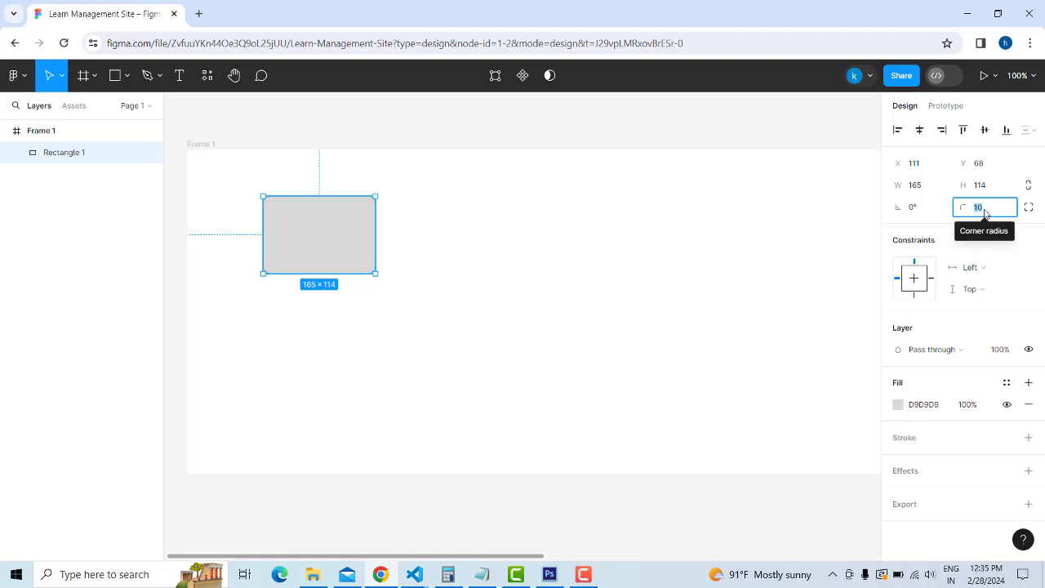
text(20)
key(Return)
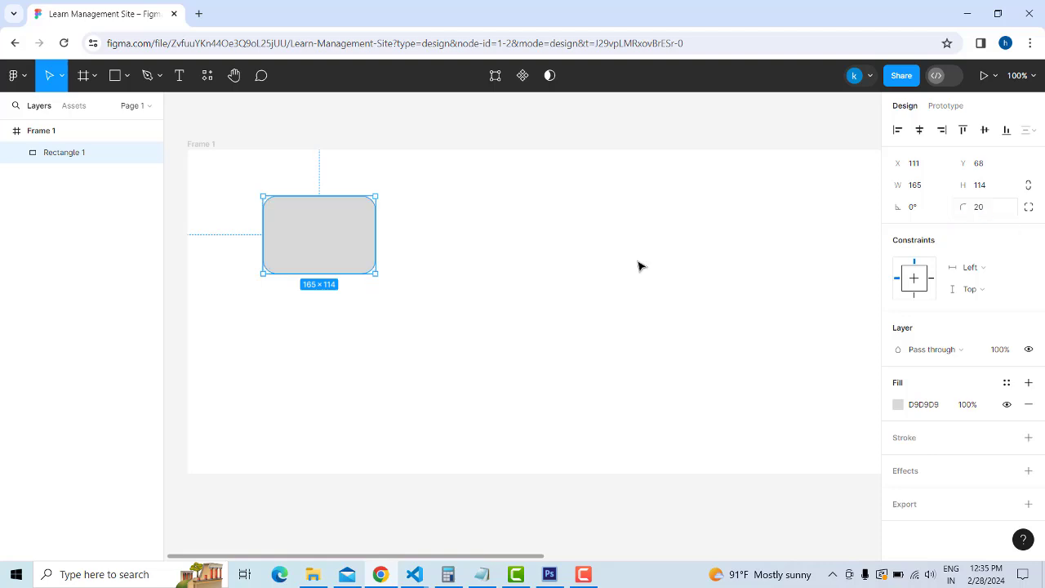
mouse_move(376, 278)
mouse_down()
mouse_move(360, 250)
mouse_move(369, 264)
mouse_up()
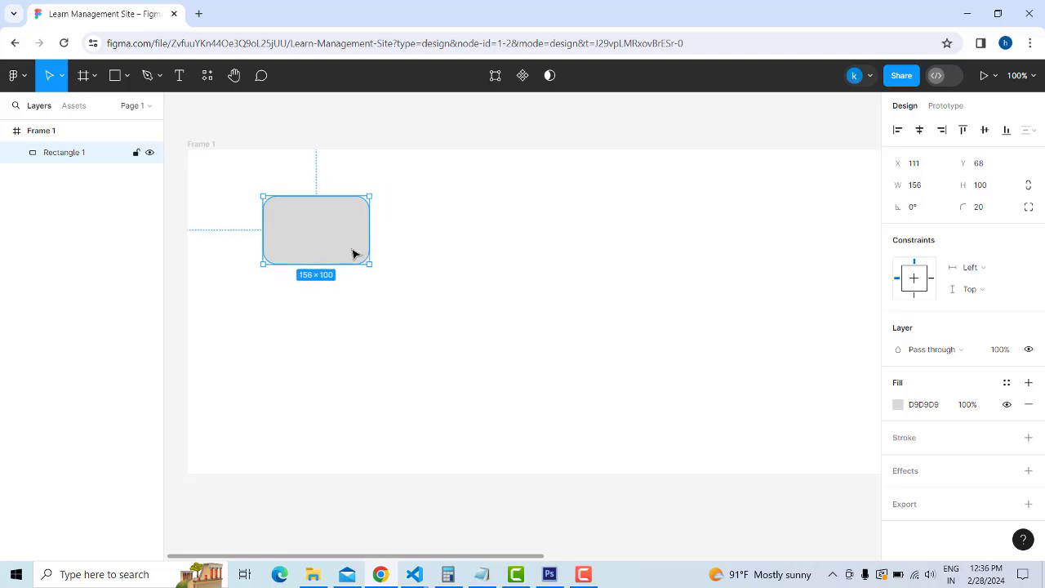
Rotate the rectangle by 45° and undo the rotation
click(913, 209)
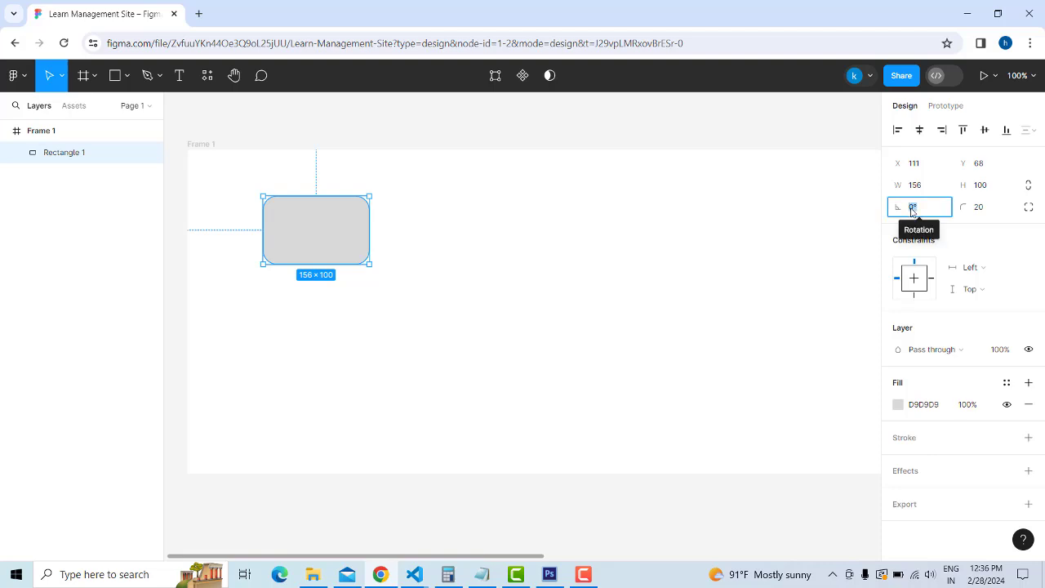
key(BackSpace)
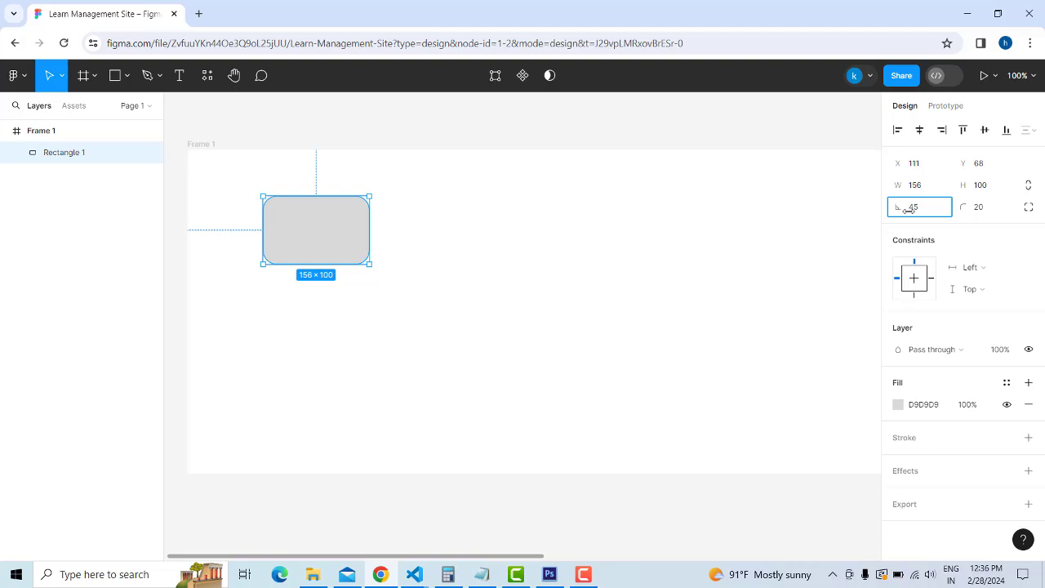
text(45)
key(Return)
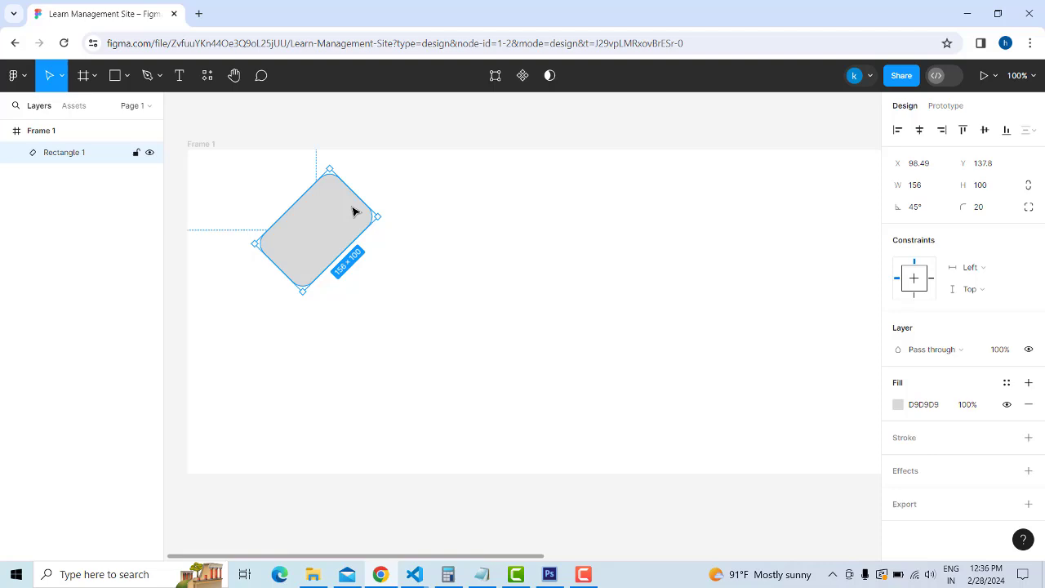
key(ctrl+z)
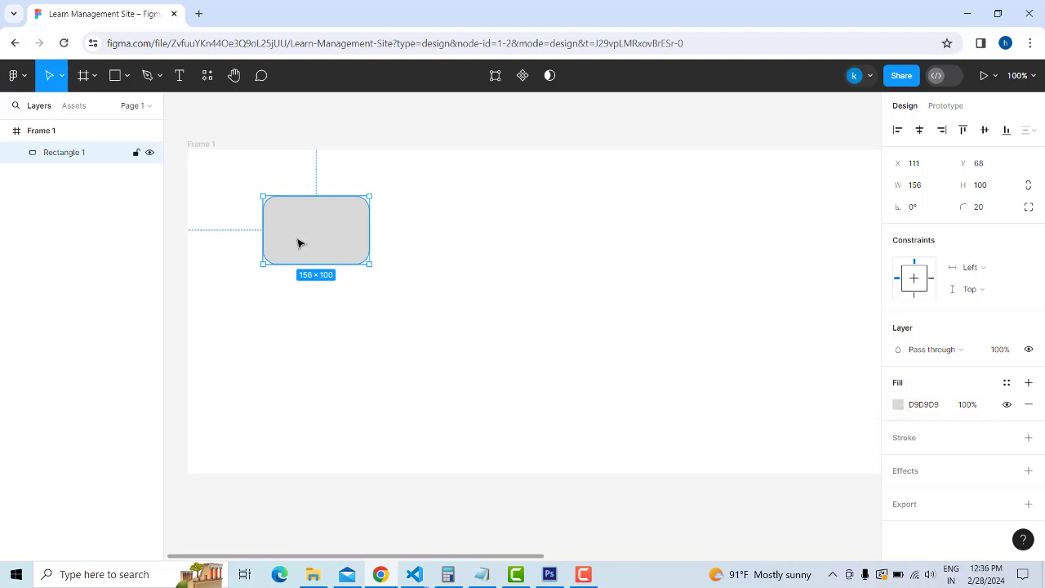
Change the rectangle's solid fill to dark navy blue, 02004A
click(901, 408)
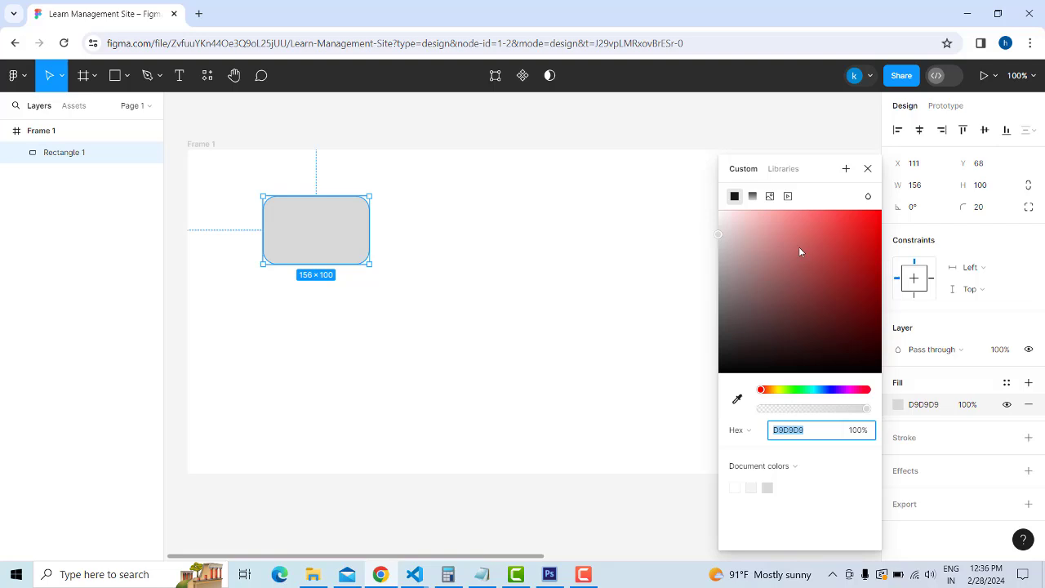
click(768, 397)
drag(768, 396, 869, 397)
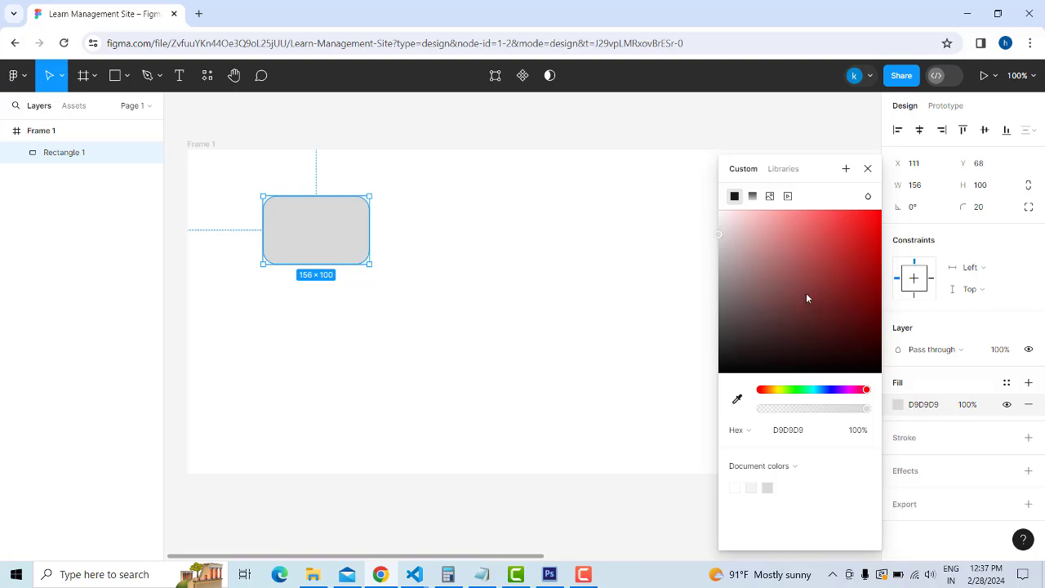
drag(865, 289, 870, 254)
mouse_move(869, 398)
mouse_down()
mouse_move(828, 392)
mouse_move(872, 395)
mouse_up()
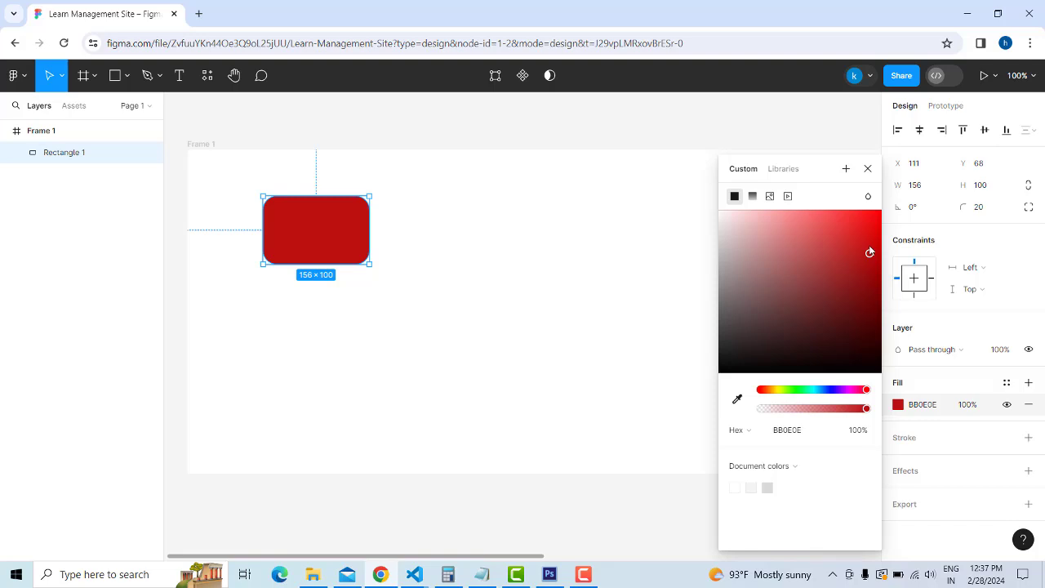
drag(870, 252, 874, 291)
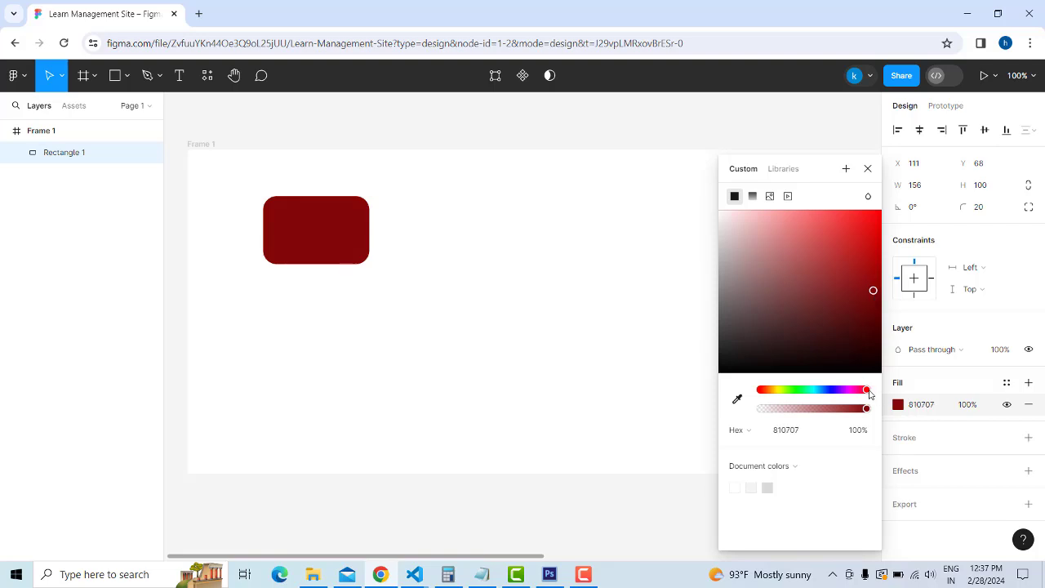
drag(867, 389, 832, 392)
drag(876, 298, 882, 333)
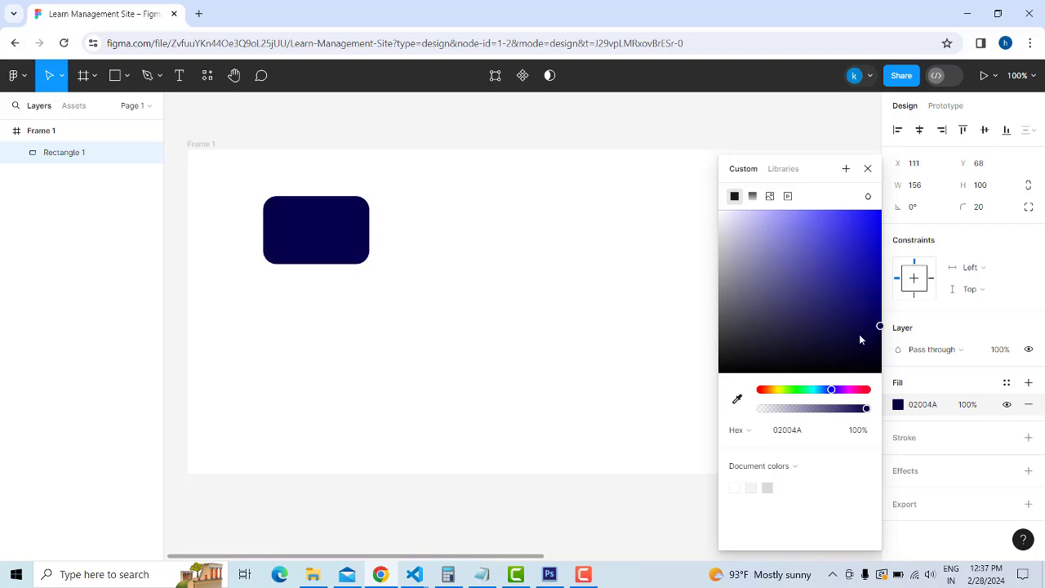
click(327, 256)
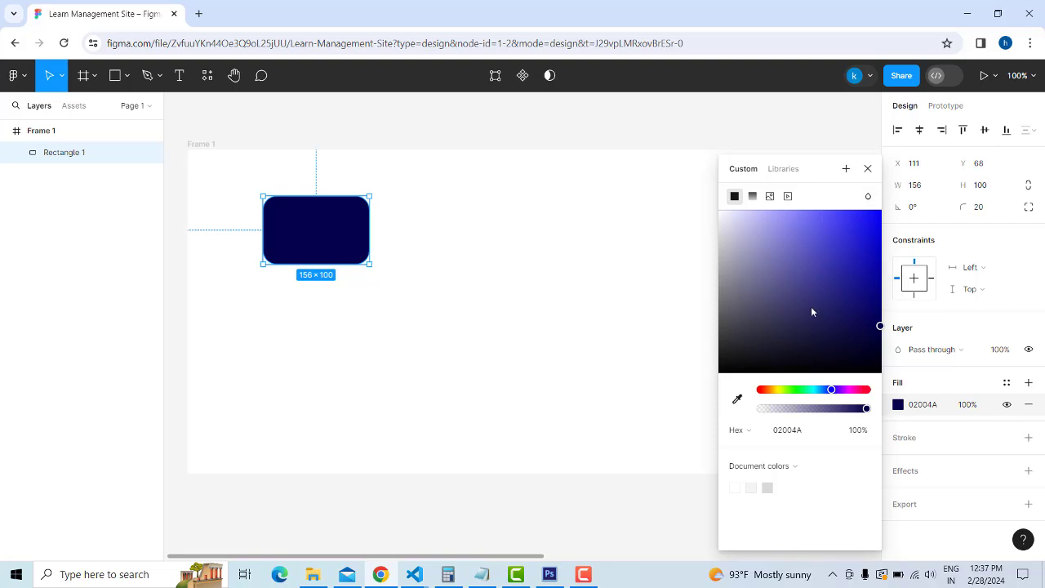
click(636, 331)
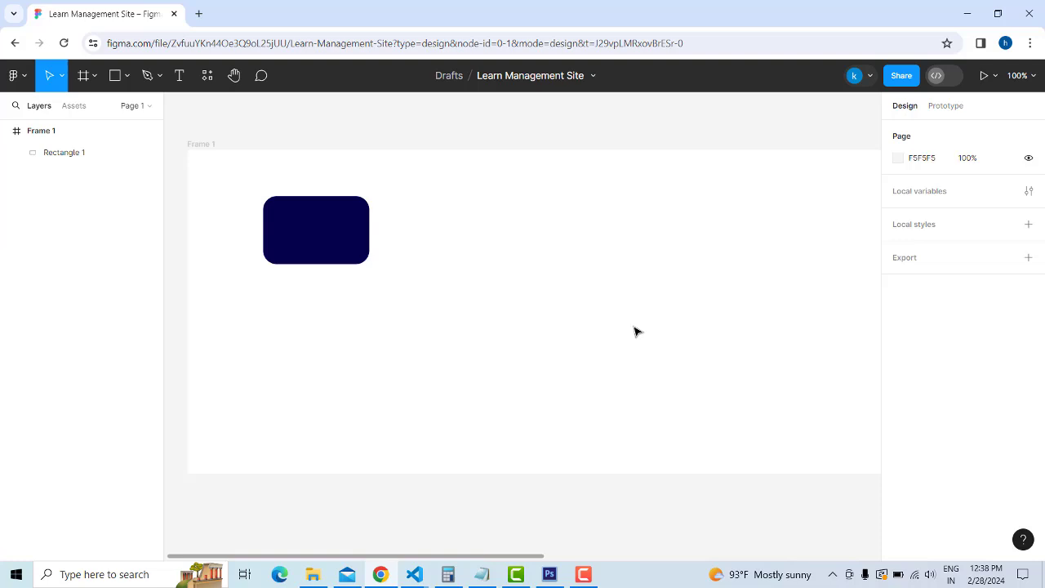
Shrink the navy rectangle to about 81 × 39 and move it to about X 441, Y 199 in the frame
click(306, 227)
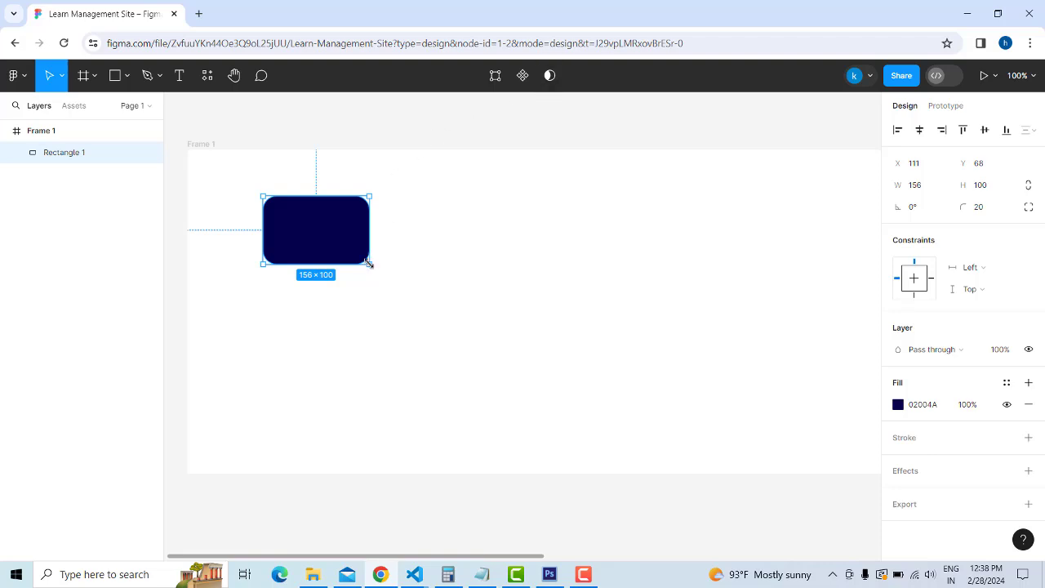
drag(369, 264, 518, 306)
click(338, 236)
click(553, 276)
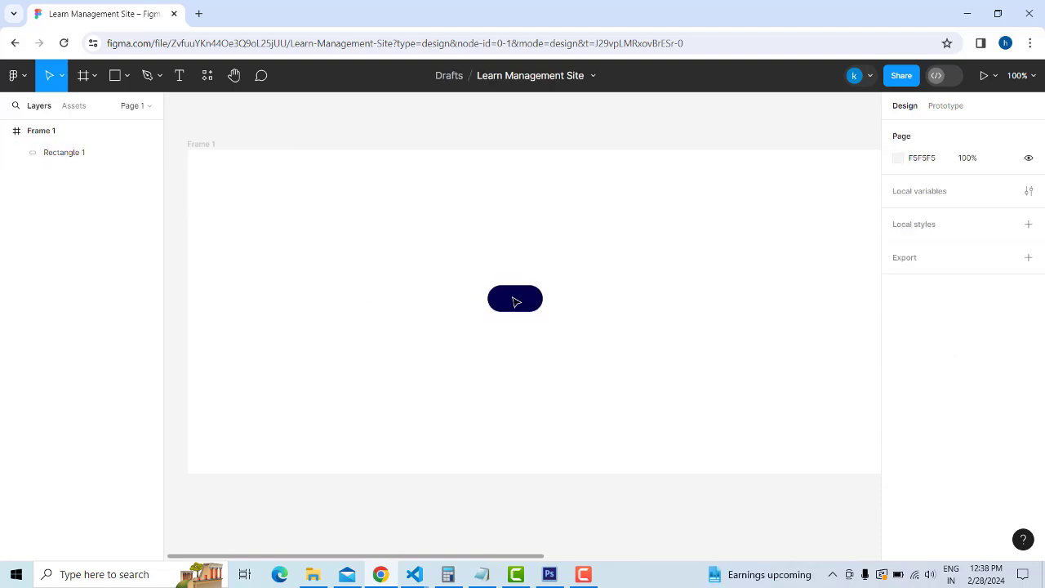
Examine the small navy rectangle's rounded ends up close at several magnifications
click(514, 304)
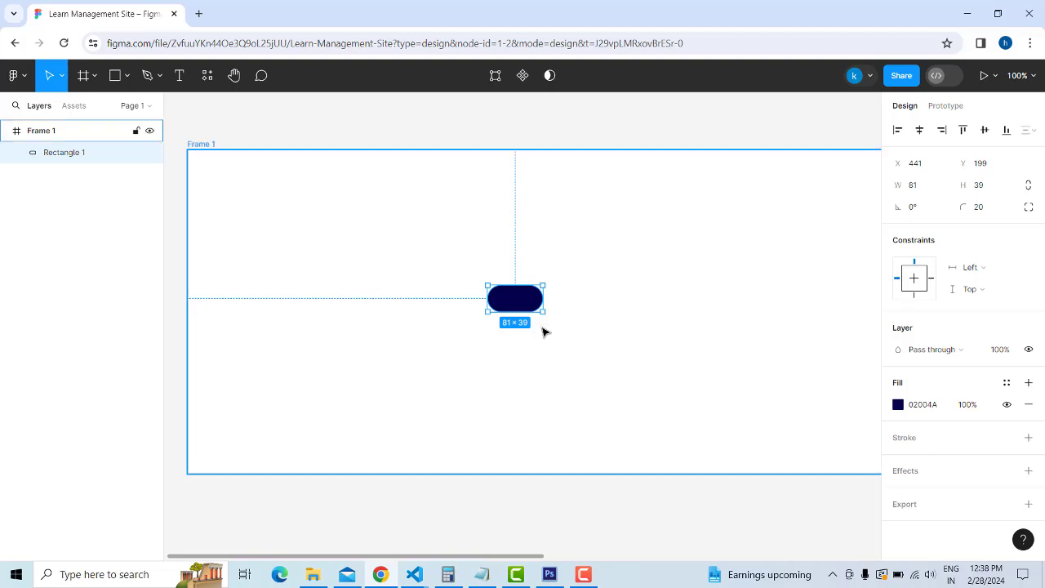
scroll(543, 331, up, 5)
scroll(536, 329, up, 1)
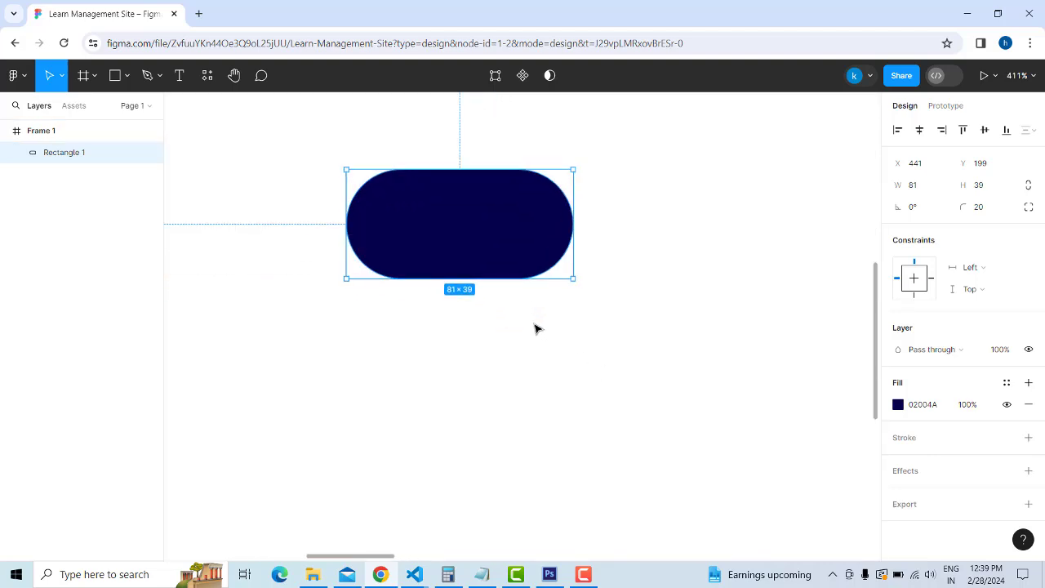
scroll(536, 329, down, 6)
scroll(537, 329, up, 5)
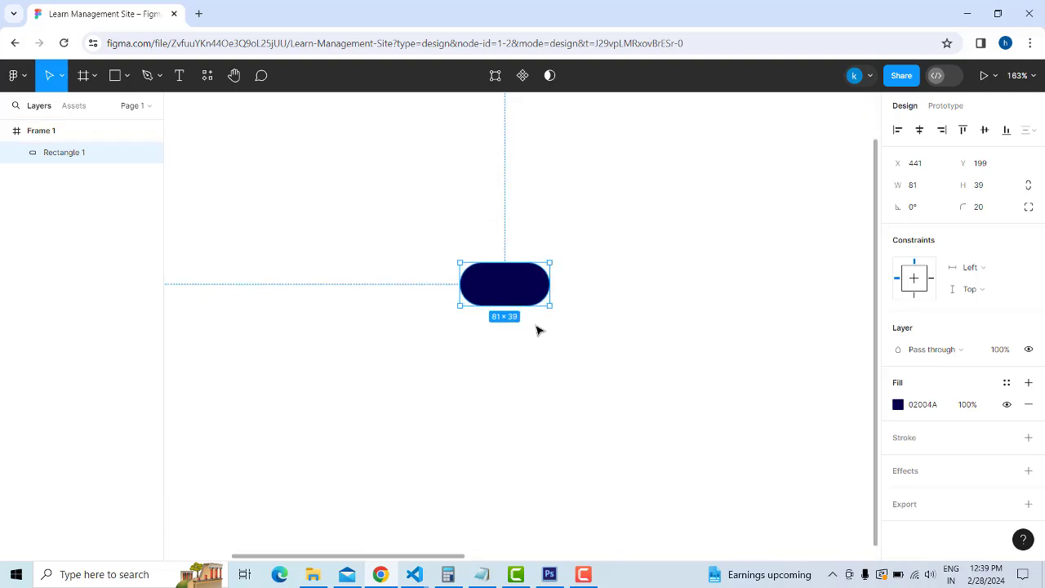
scroll(537, 329, down, 1)
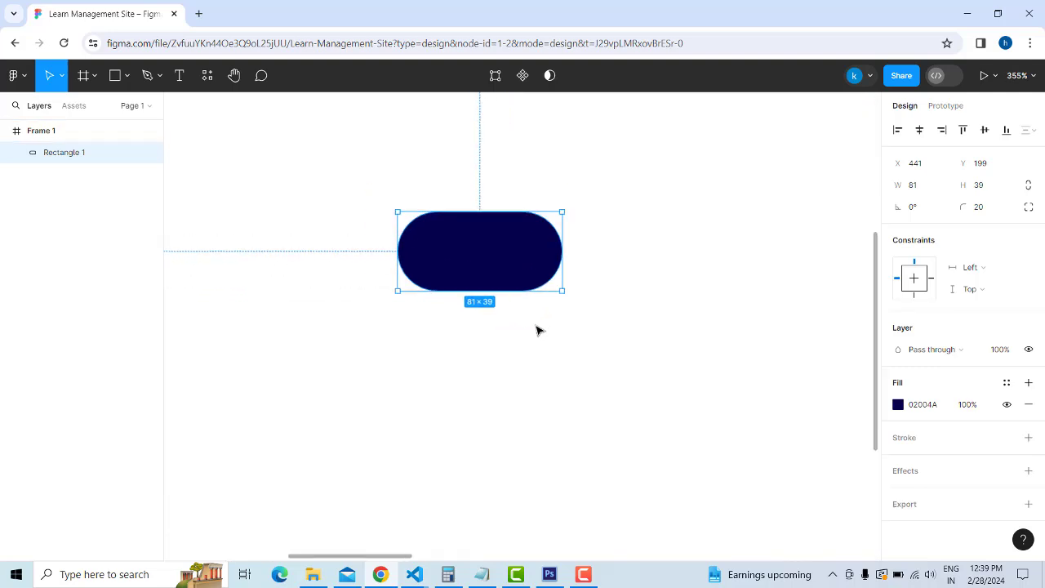
scroll(539, 329, up, 2)
scroll(585, 233, down, 1)
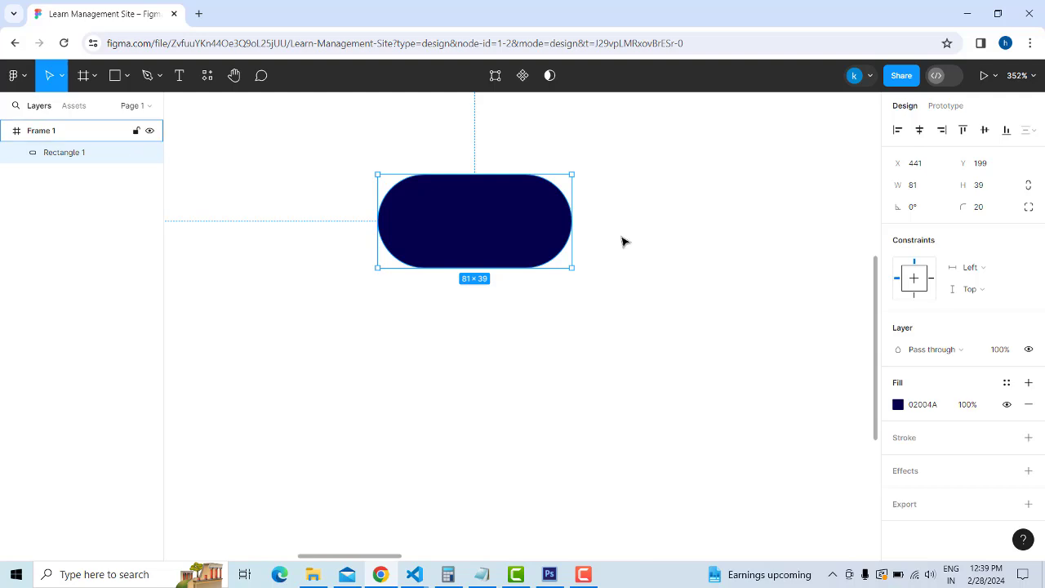
Add the text "Sign In" on the navy rectangle and move it to about X 464, Y 211
click(623, 240)
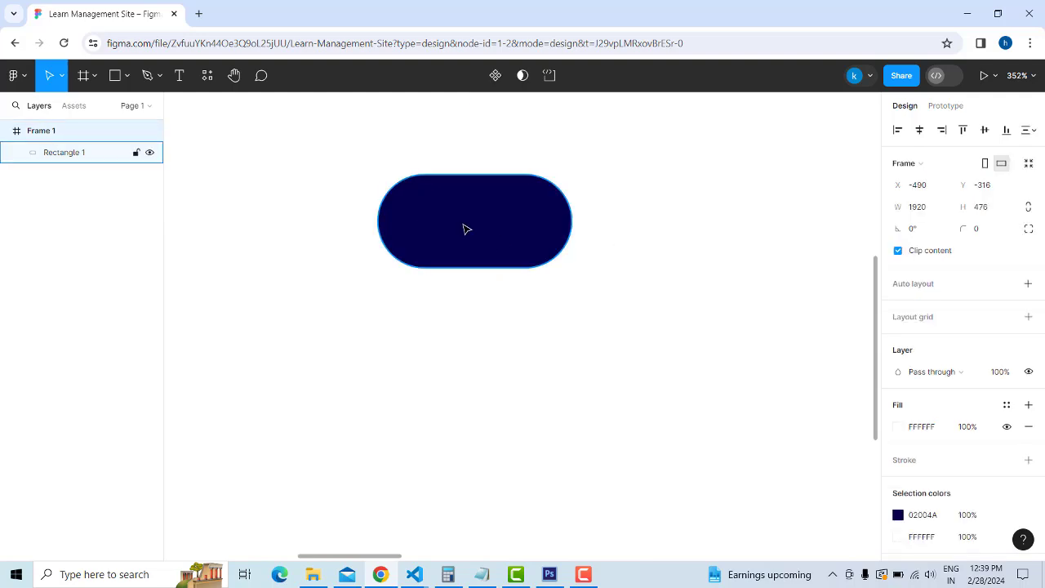
click(179, 76)
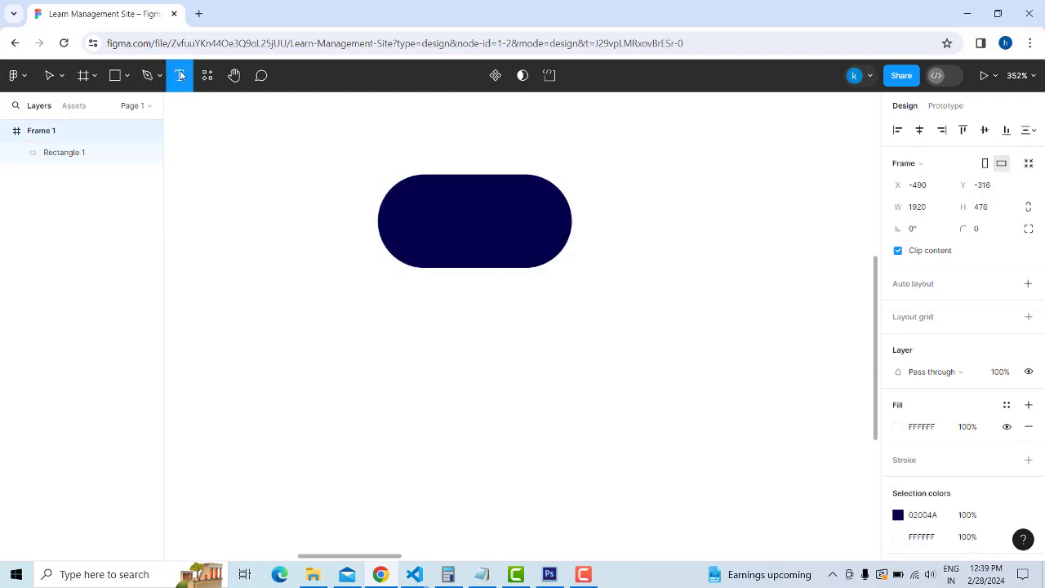
click(436, 222)
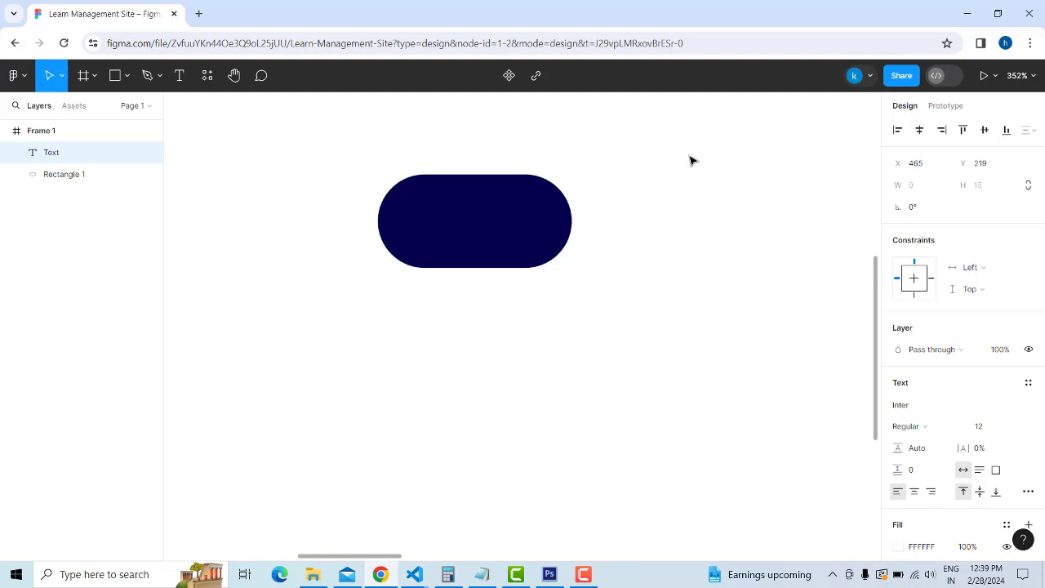
text(Sign )
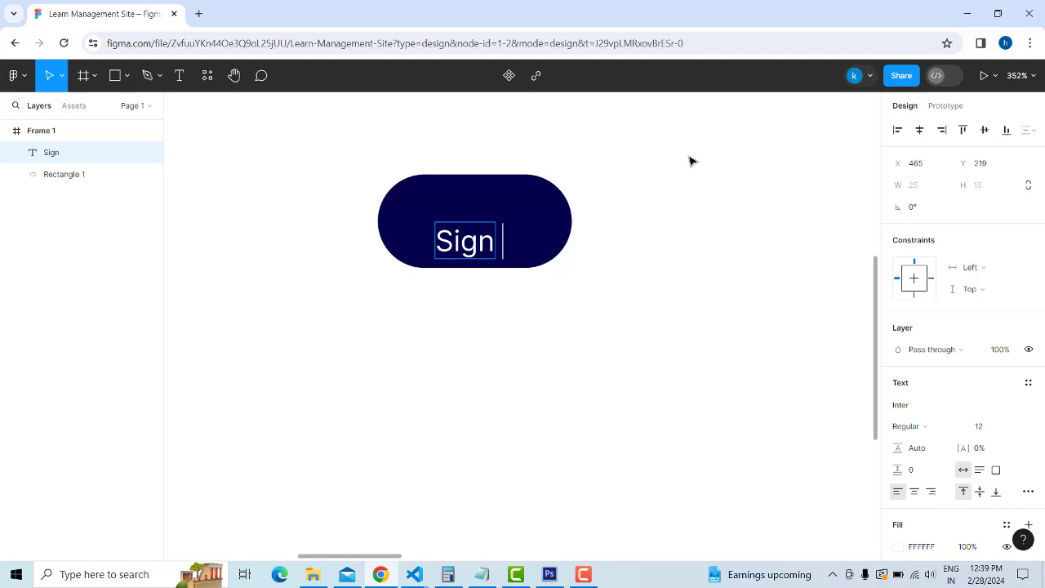
text(In)
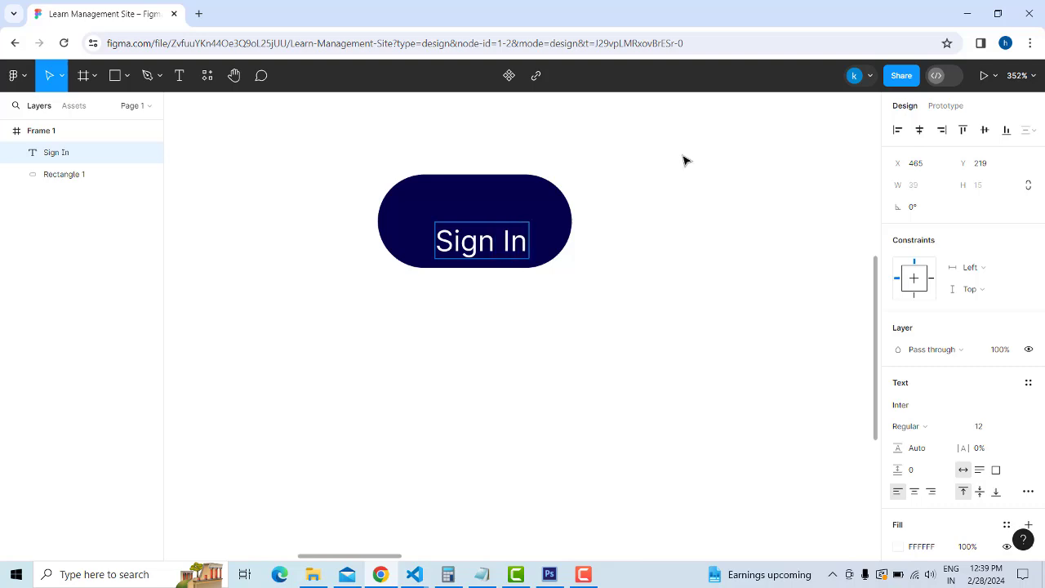
key(Escape)
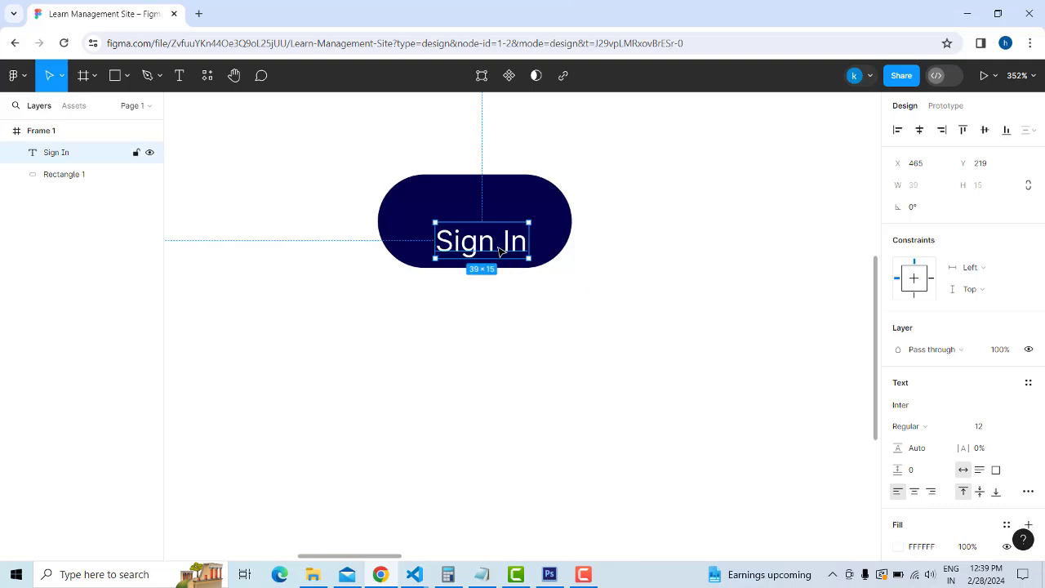
drag(499, 249, 501, 229)
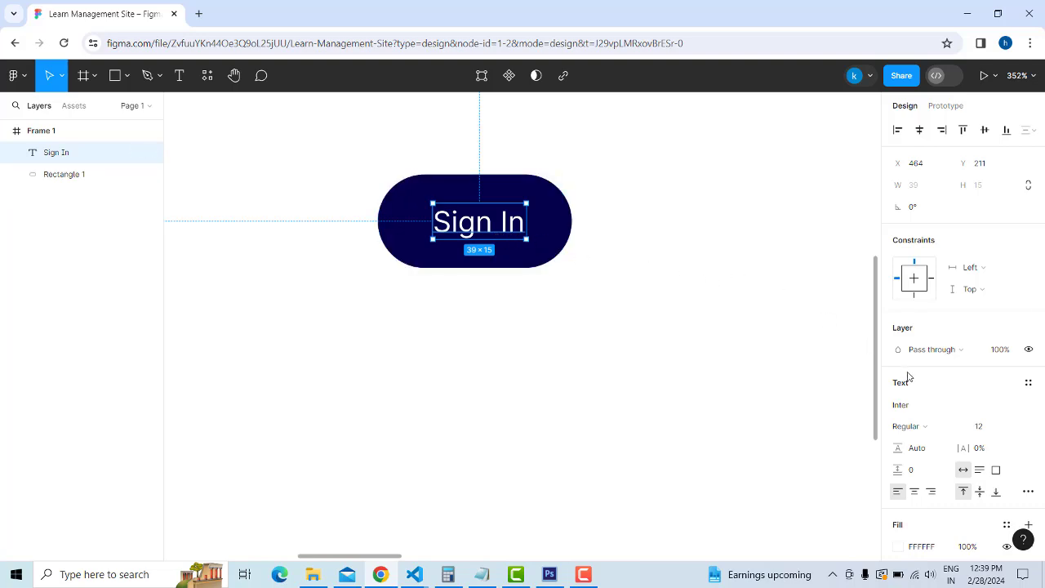
Preview several typefaces on the "Sign In" text and set its font to Josefin Sans
click(905, 407)
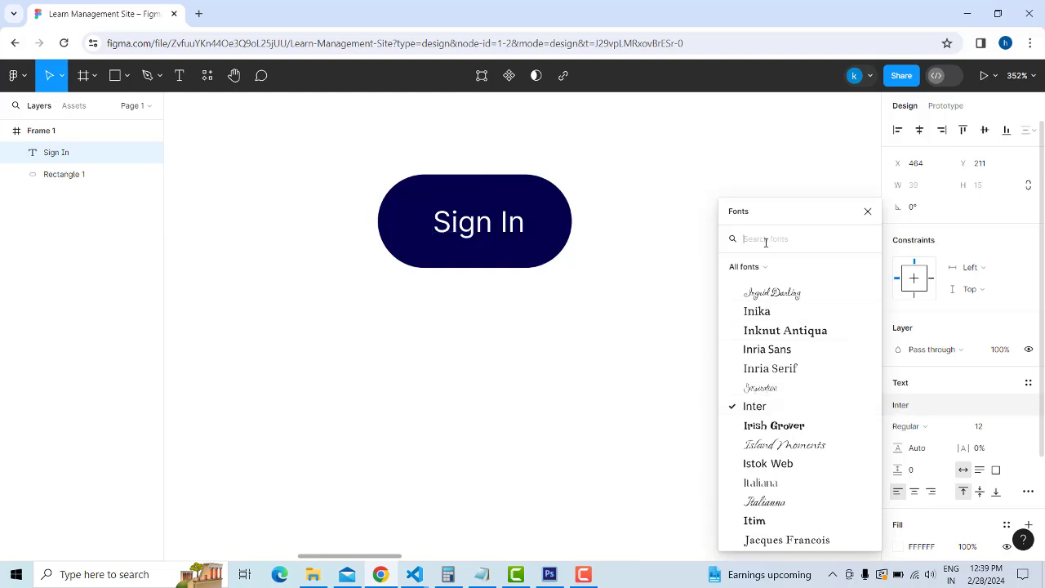
scroll(798, 312, down, 3)
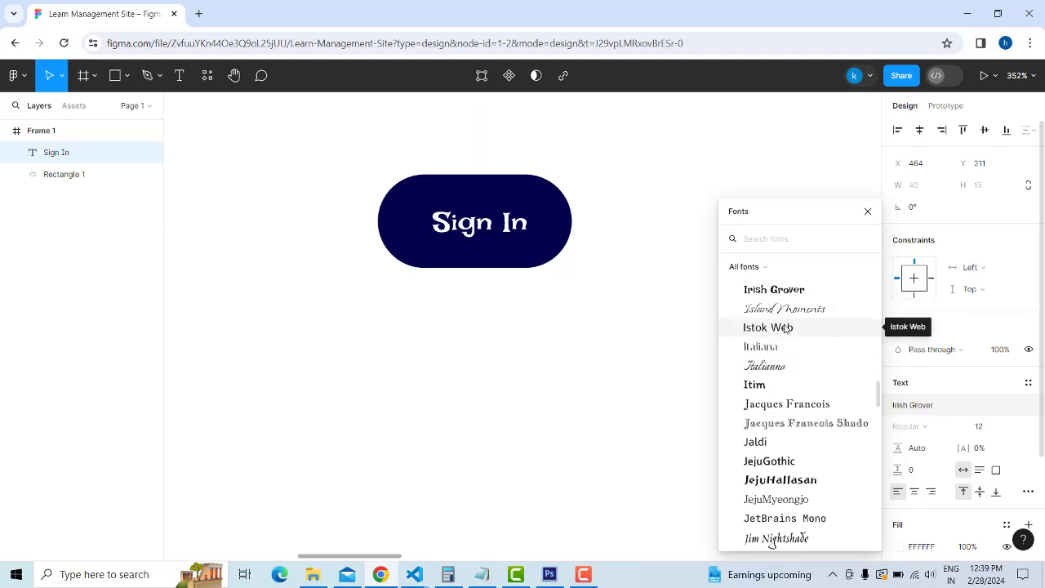
click(793, 384)
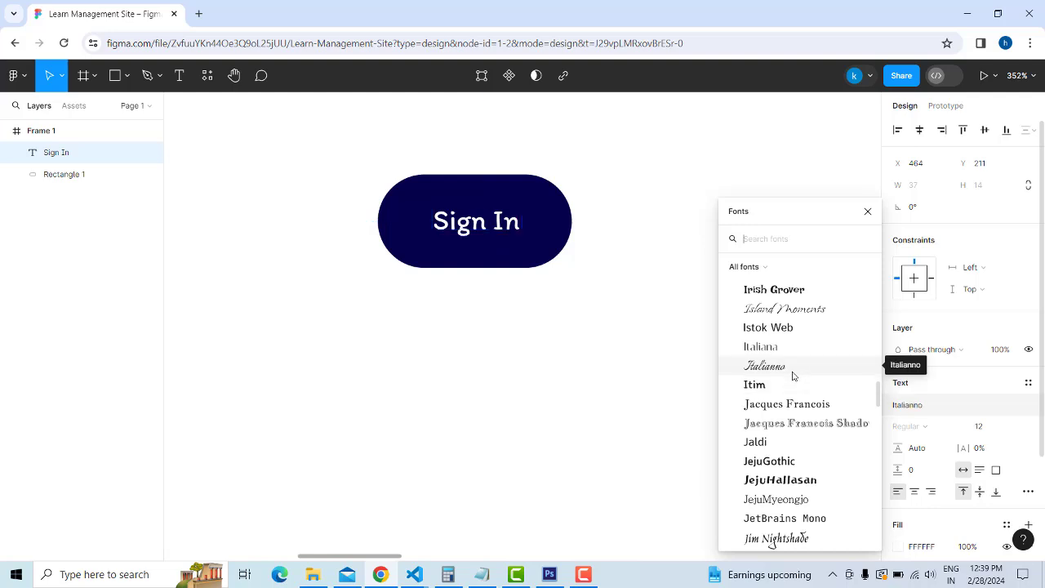
click(795, 330)
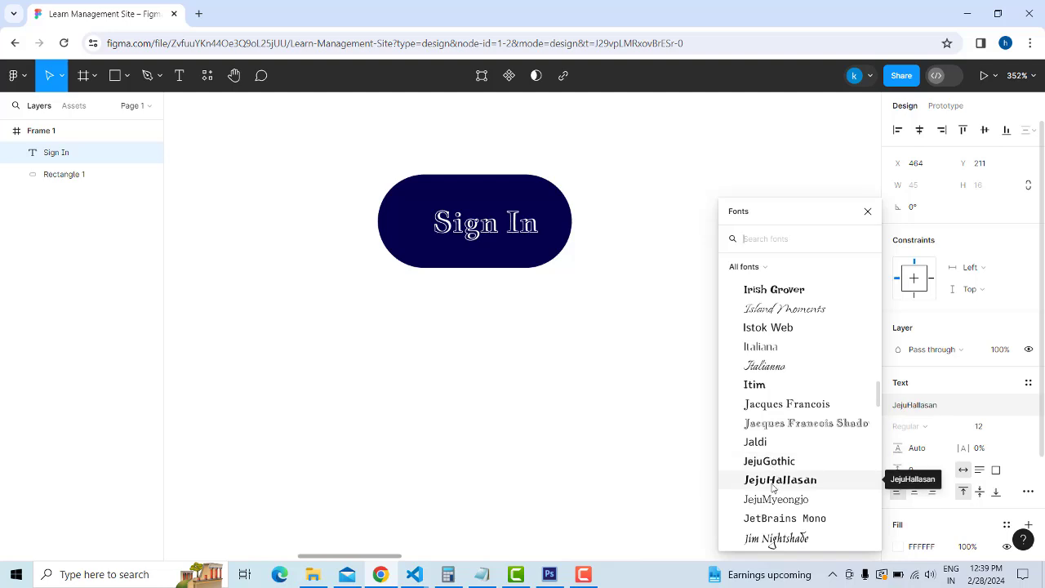
scroll(772, 482, down, 2)
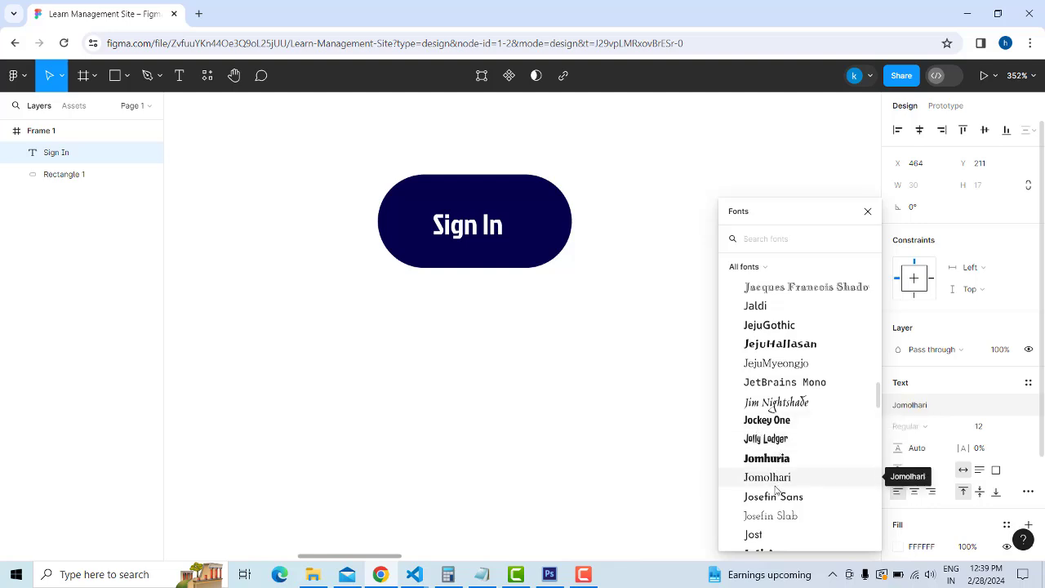
scroll(776, 465, down, 1)
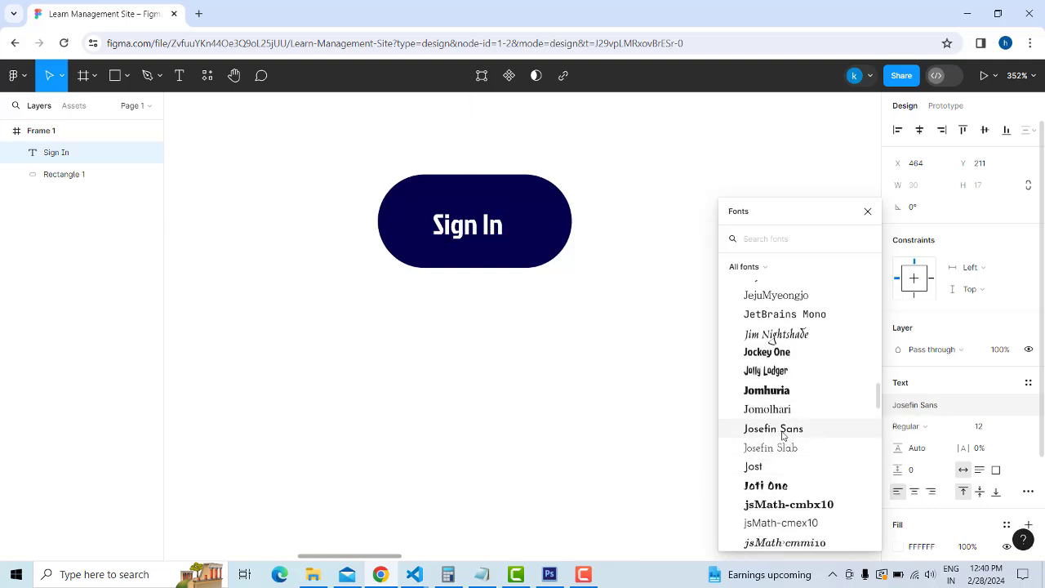
click(786, 432)
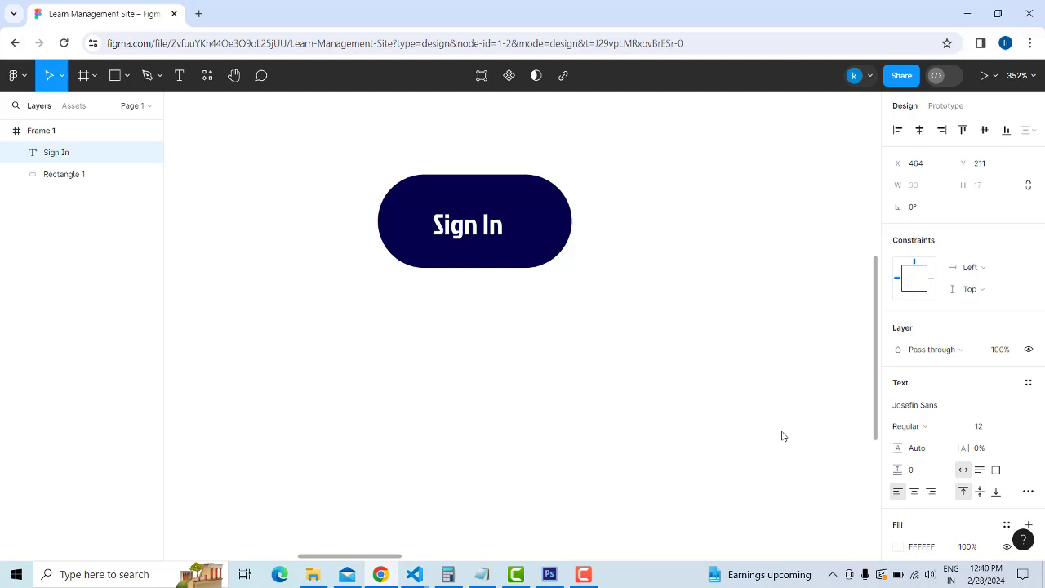
Shrink the navy rectangle around the "Sign In" text to about 58 × 23 at about X 455, Y 205
click(649, 252)
click(552, 254)
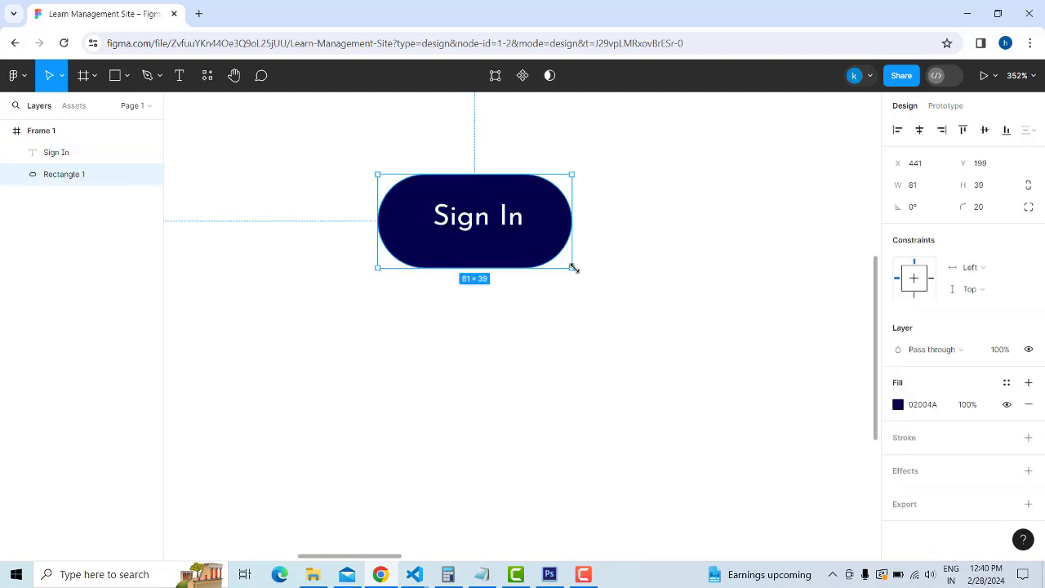
drag(574, 266, 560, 254)
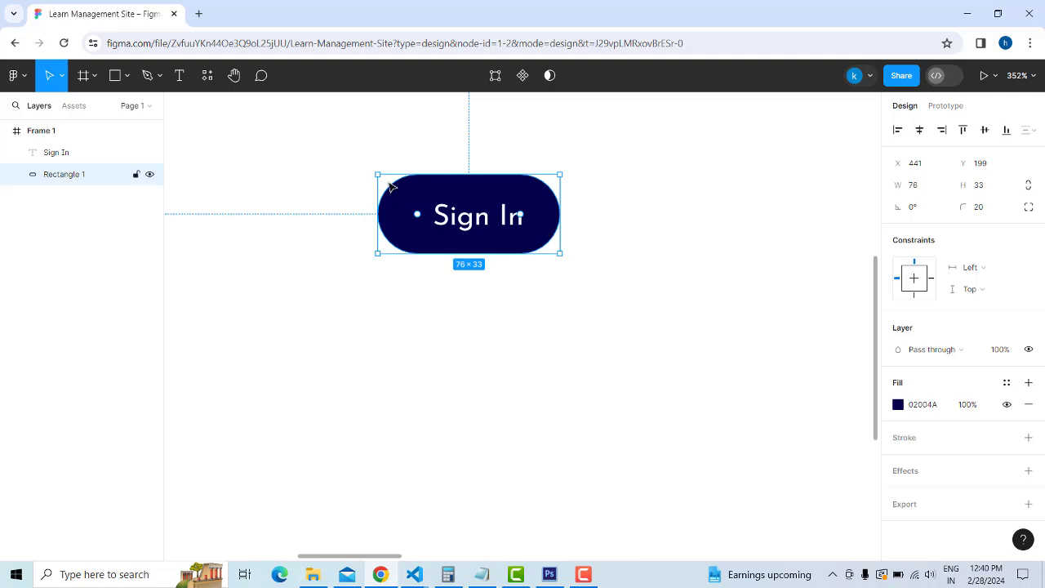
drag(378, 174, 403, 187)
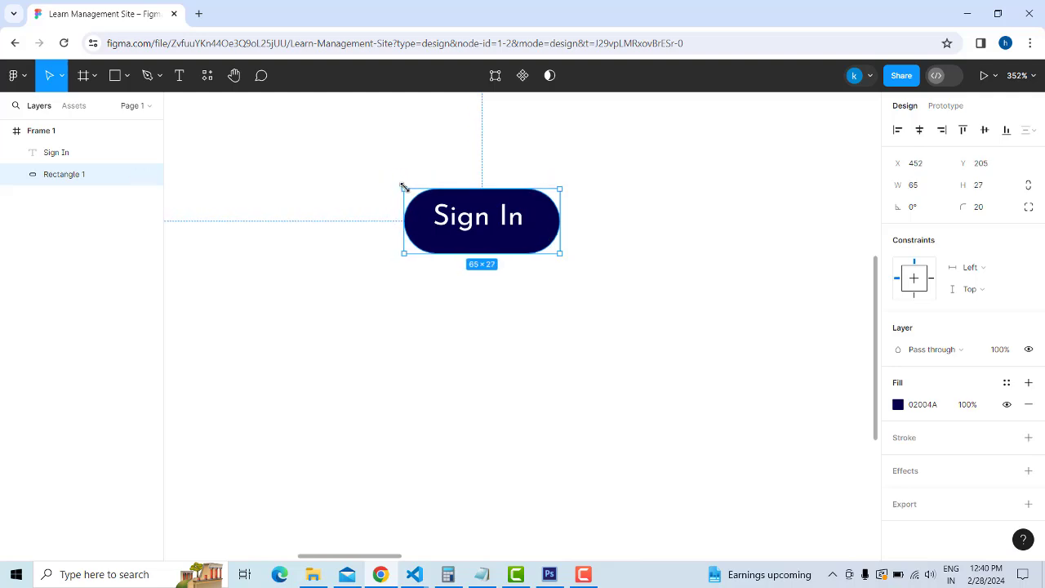
drag(560, 254, 551, 245)
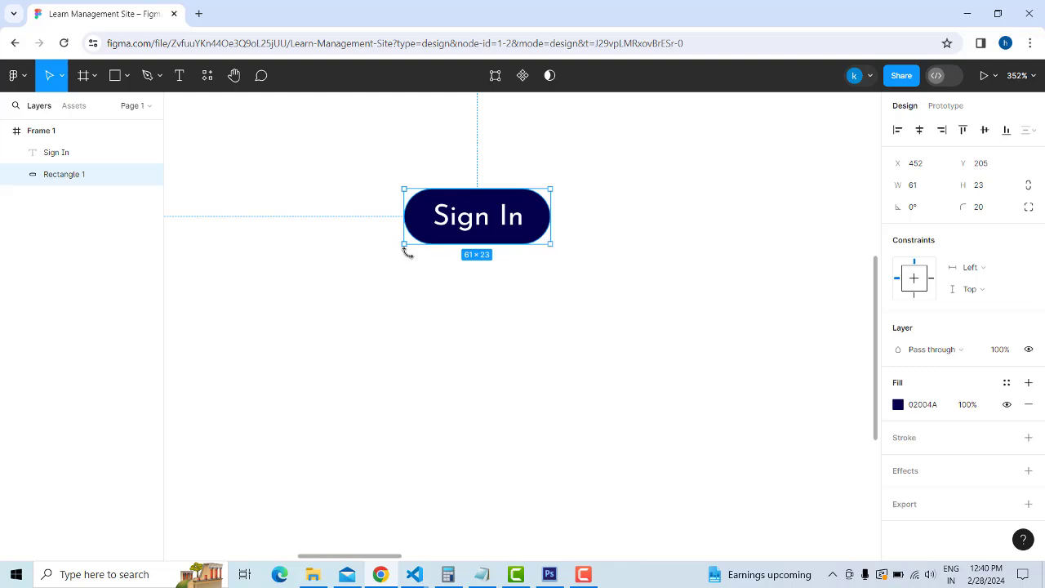
drag(405, 244, 411, 242)
click(569, 307)
Examine the small "Sign In" button within the frame at several magnifications
scroll(570, 305, down, 1)
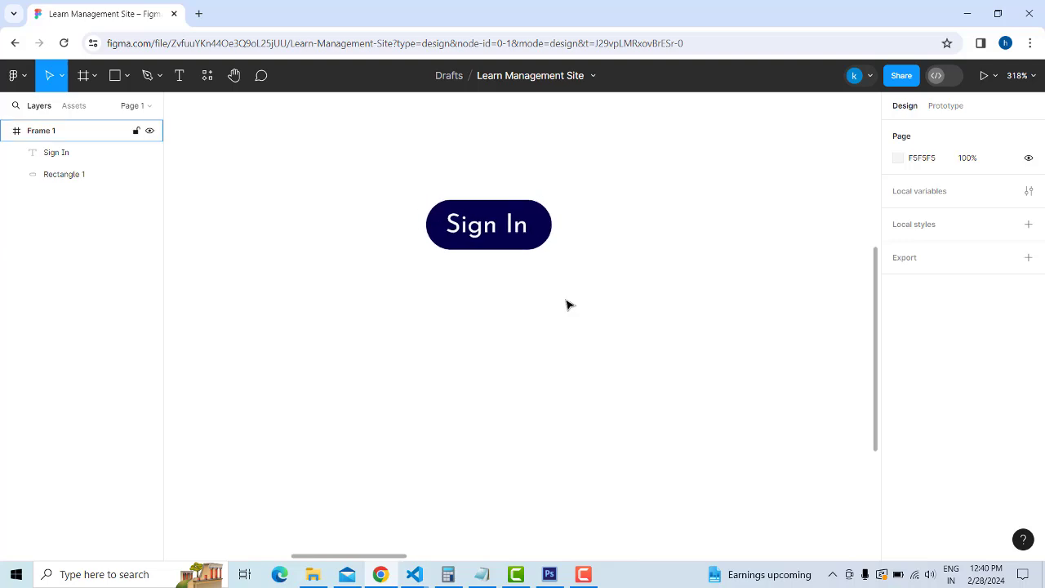
scroll(569, 305, down, 8)
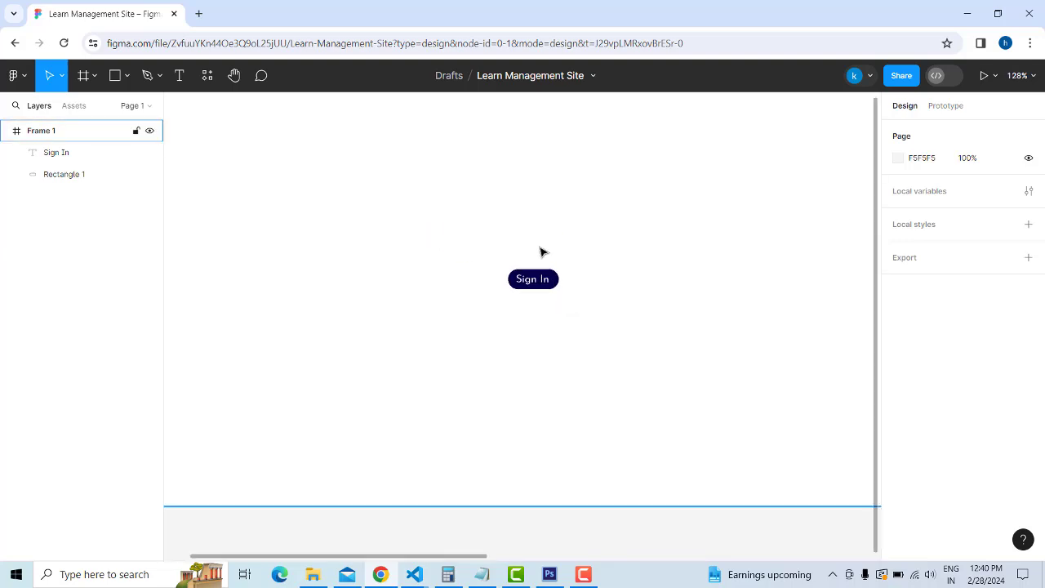
scroll(543, 252, up, 4)
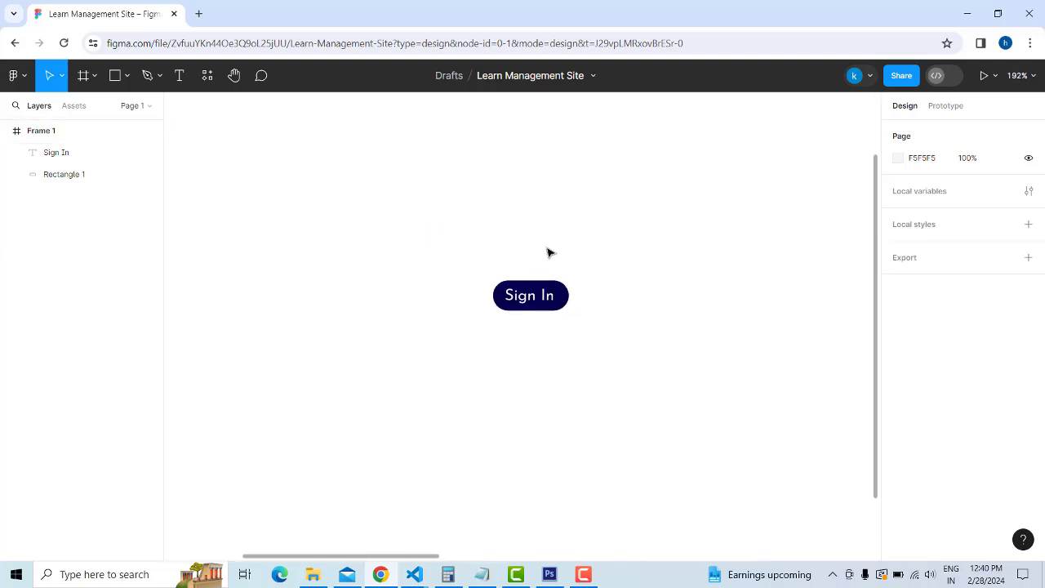
scroll(548, 253, up, 5)
scroll(549, 253, down, 3)
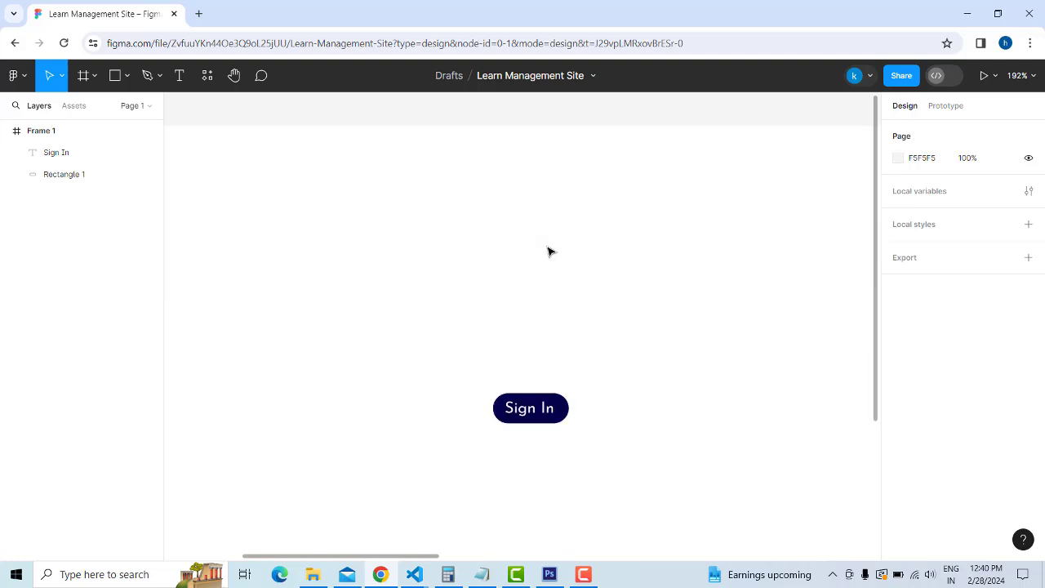
scroll(549, 253, down, 5)
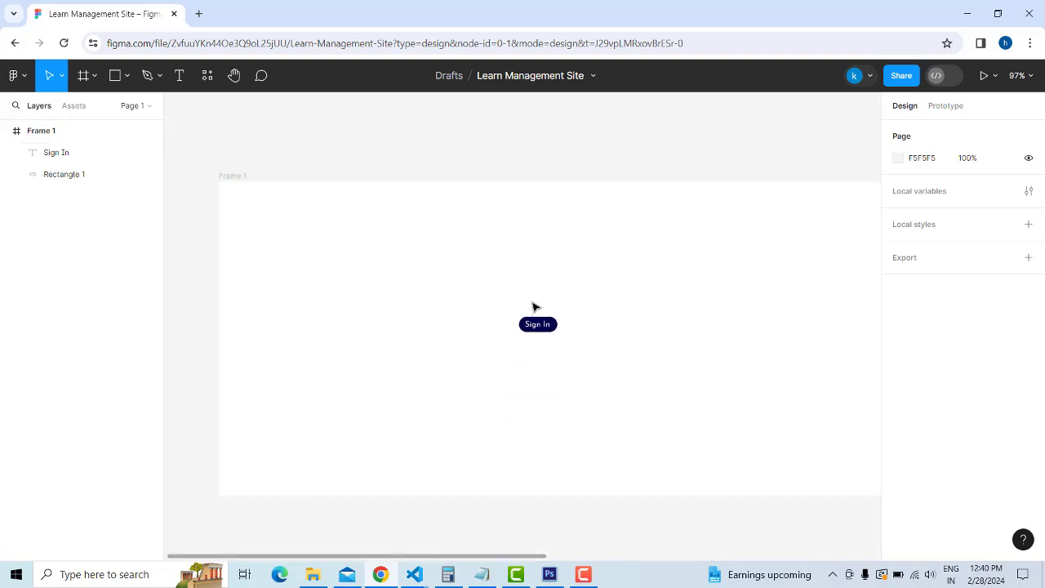
scroll(562, 334, up, 3)
scroll(562, 334, up, 2)
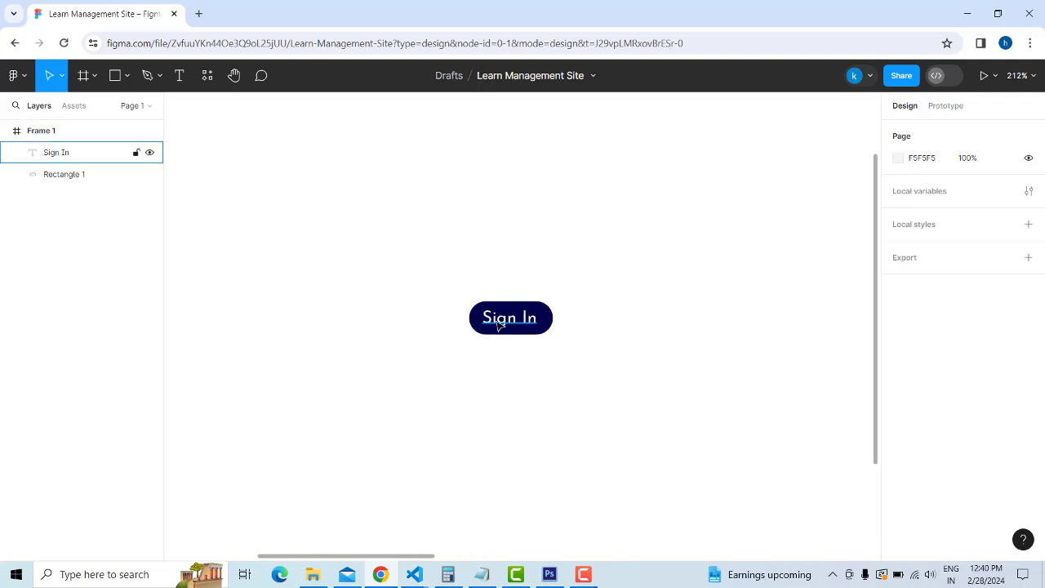
Set the "Sign In" text's font size to 16
click(509, 318)
scroll(1013, 376, down, 3)
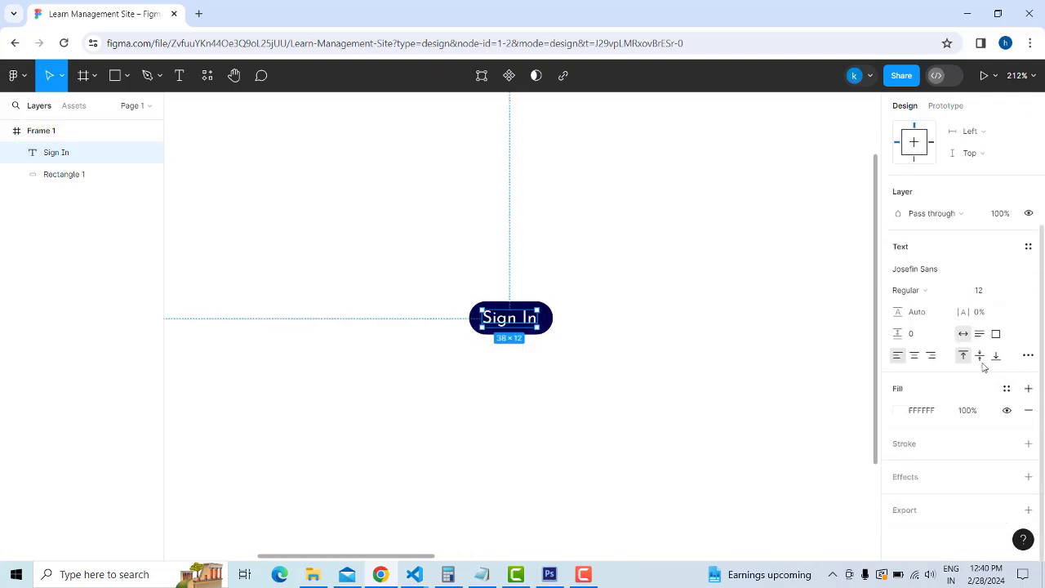
click(990, 292)
text(16)
key(Return)
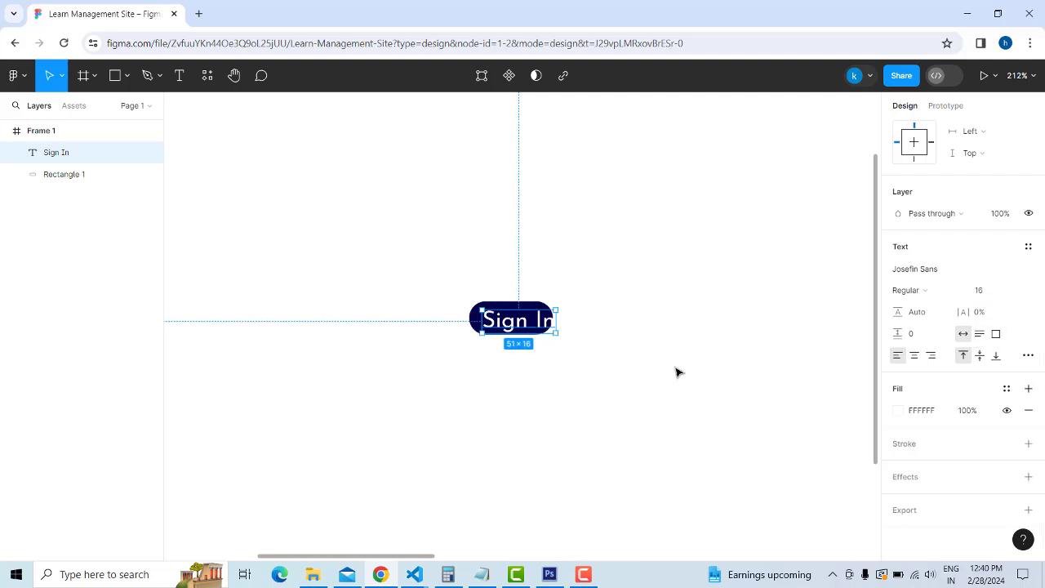
Enlarge the navy rectangle to fit the text and move the text to about X 467, Y 212
click(554, 331)
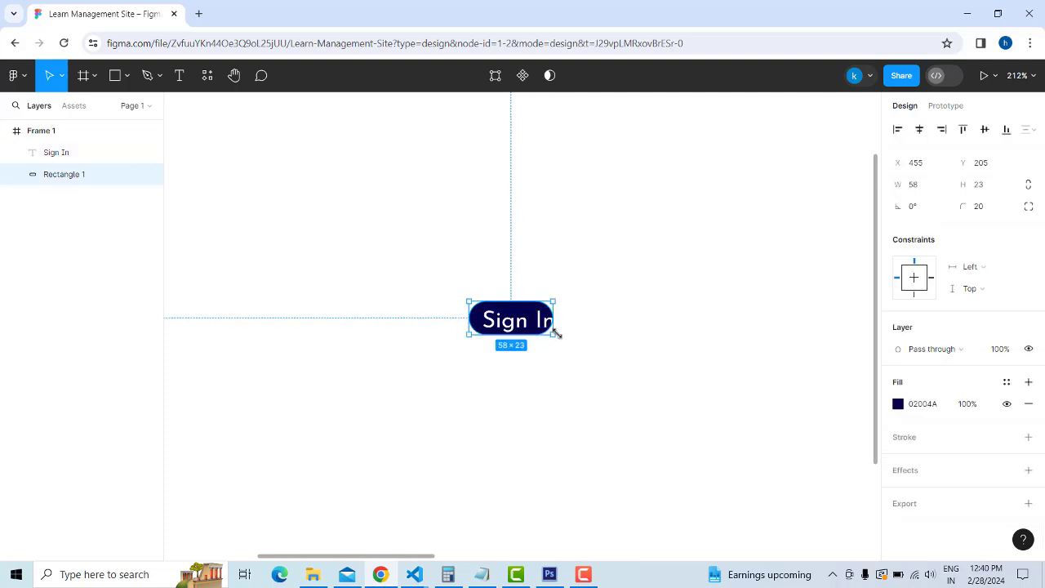
drag(557, 331, 519, 330)
click(602, 345)
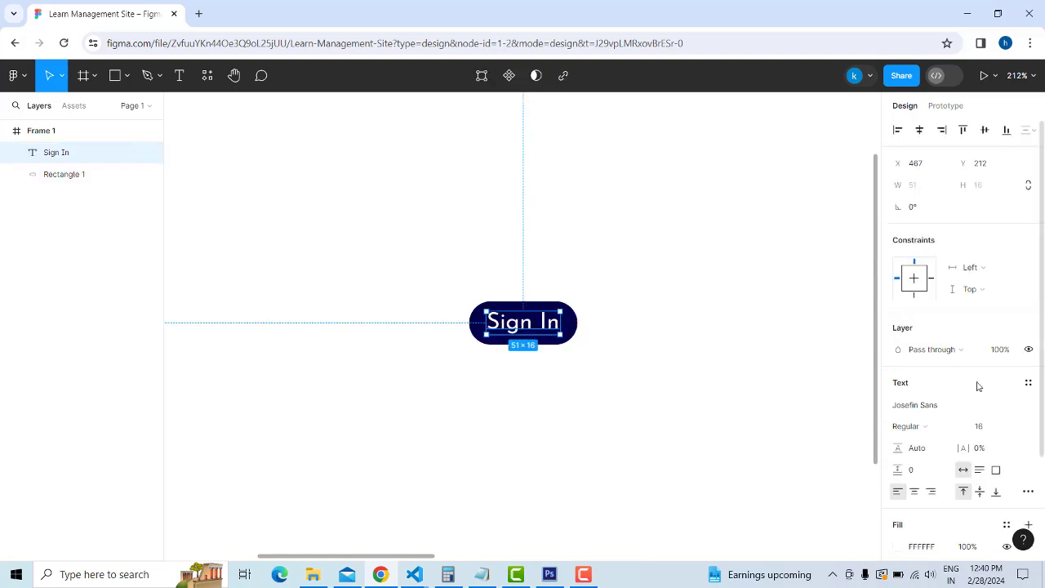
Set the "Sign In" text's font size to 20 and enlarge the navy rectangle around it
click(980, 427)
text(20)
key(Return)
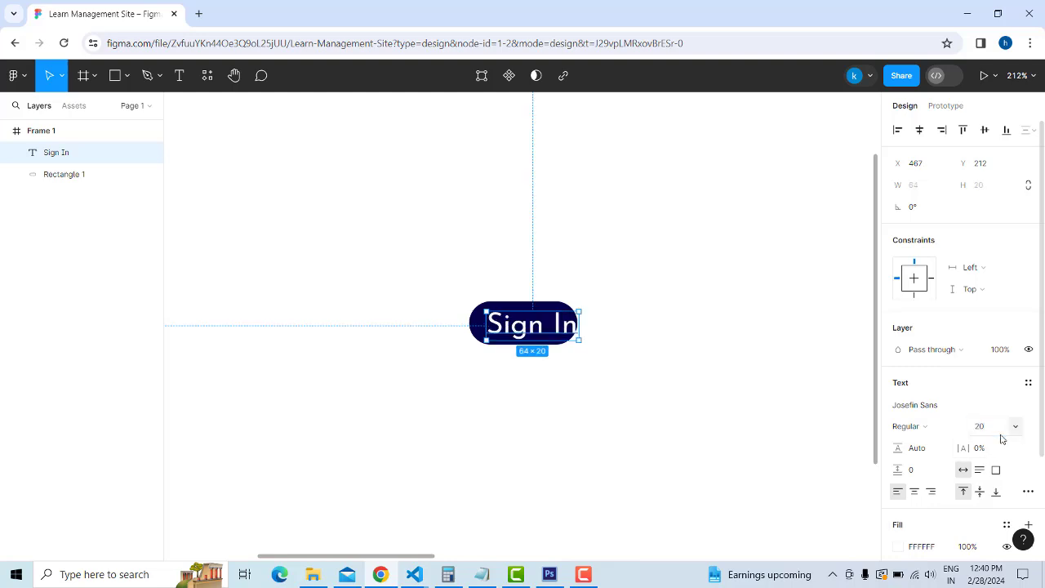
mouse_move(579, 340)
mouse_down()
mouse_move(569, 337)
mouse_move(593, 351)
mouse_up()
click(575, 331)
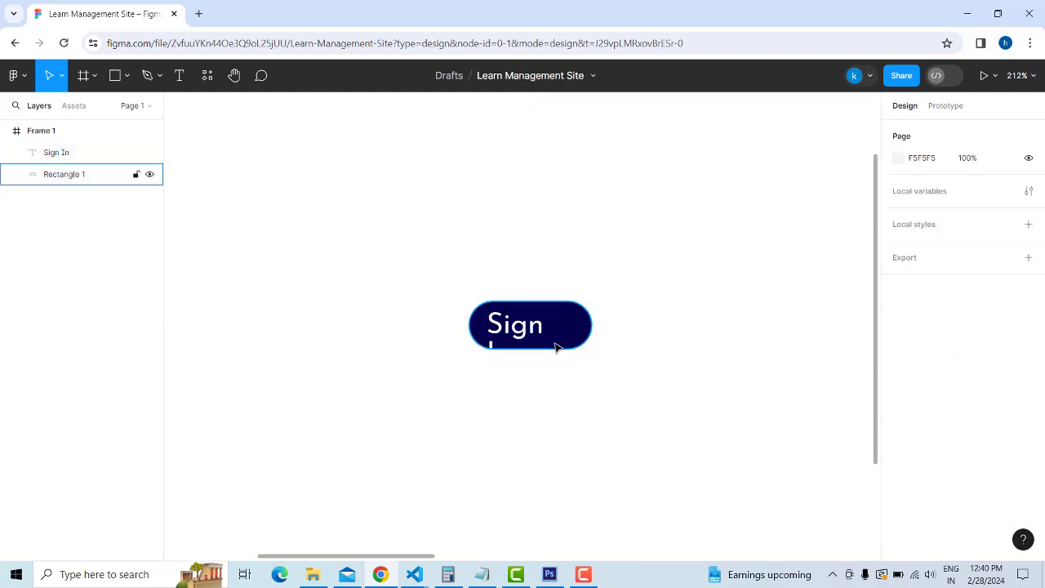
Try to fit "In" beside "Sign" on the label's first line by editing the text
click(490, 338)
double_click(490, 338)
click(553, 325)
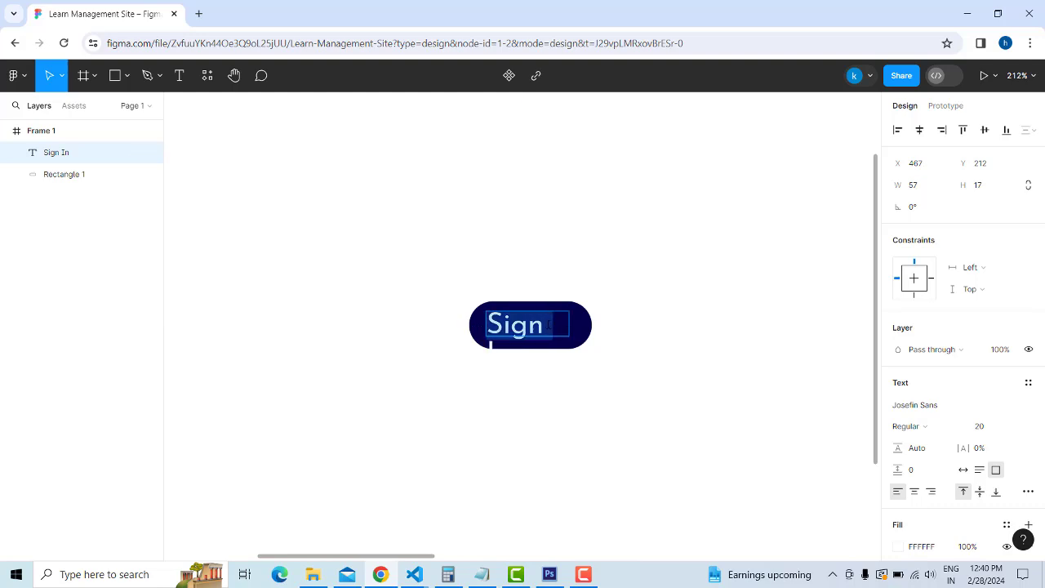
text(In)
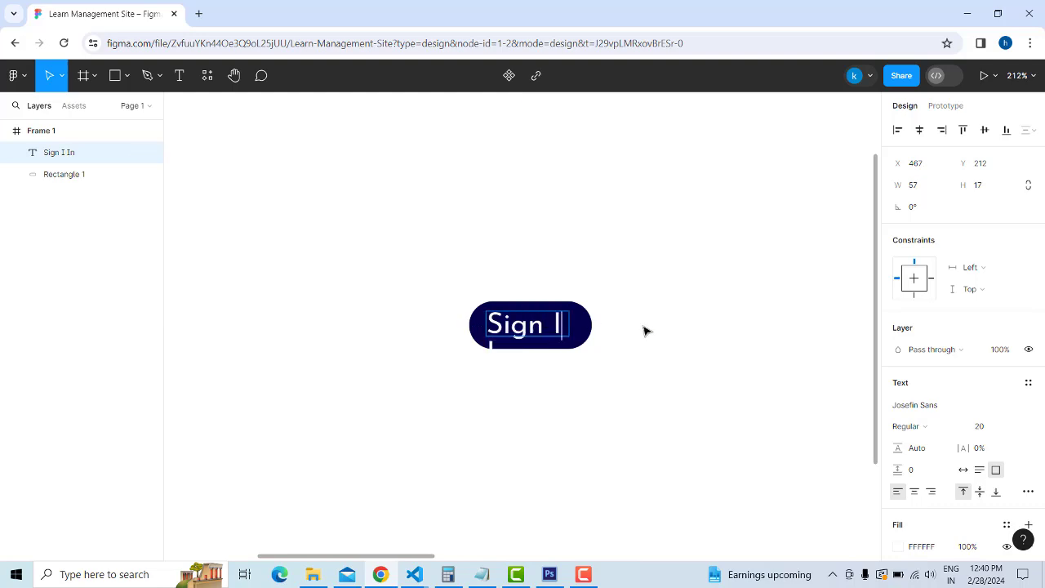
key(BackSpace)
key(BackSpace)
key(BackSpace)
key(Escape)
Enlarge the navy rectangle to about 114 × 50 and clear the "Sign In" wording from the text box
click(585, 337)
drag(590, 350, 635, 374)
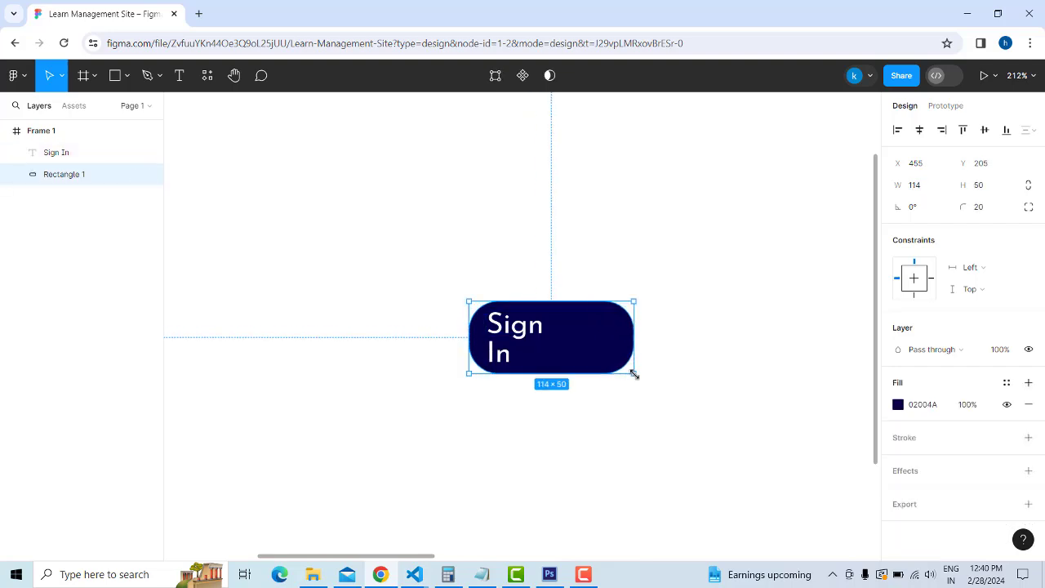
double_click(492, 357)
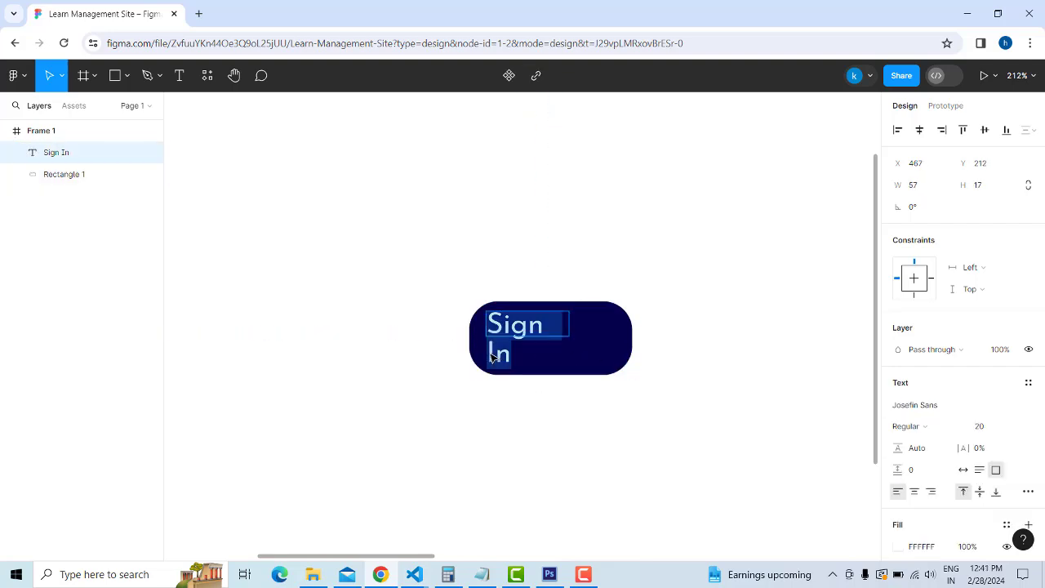
key(Escape)
double_click(496, 359)
key(BackSpace)
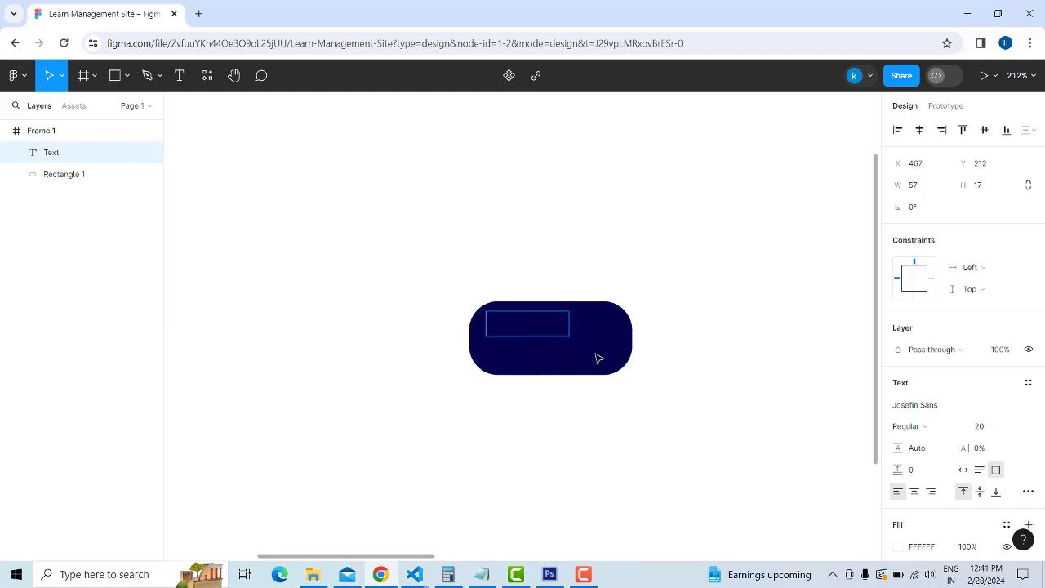
Discard the empty text box and move the navy rectangle to about X 426, Y 170
click(535, 425)
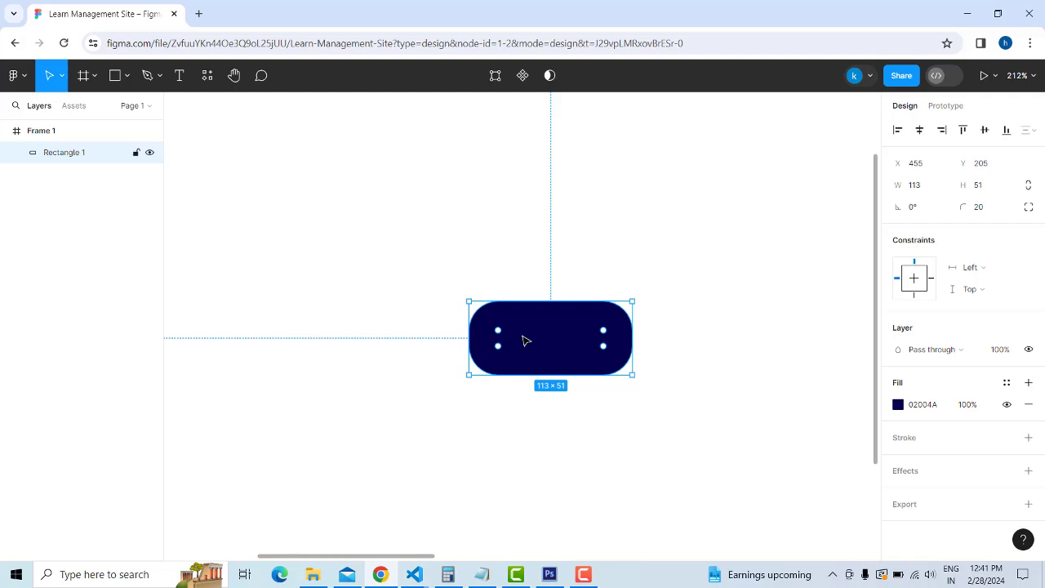
key(Delete)
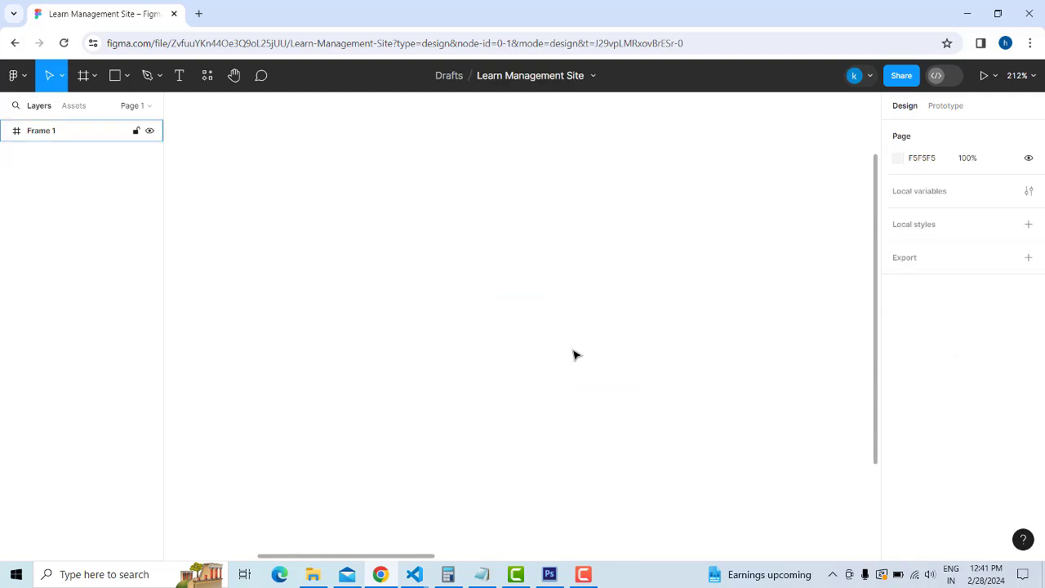
key(ctrl+z)
click(588, 406)
click(539, 353)
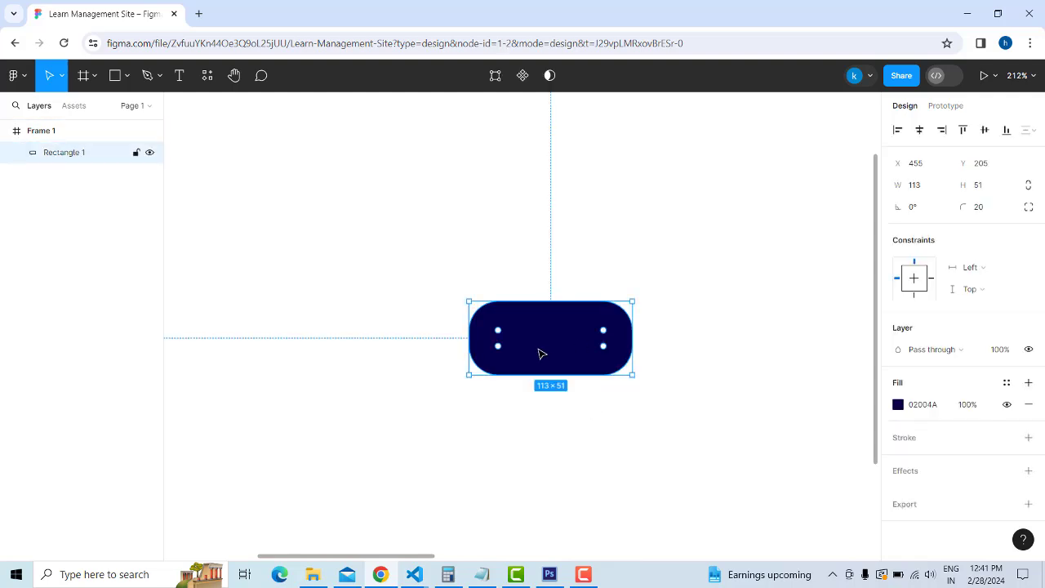
scroll(500, 346, up, 1)
scroll(490, 336, down, 2)
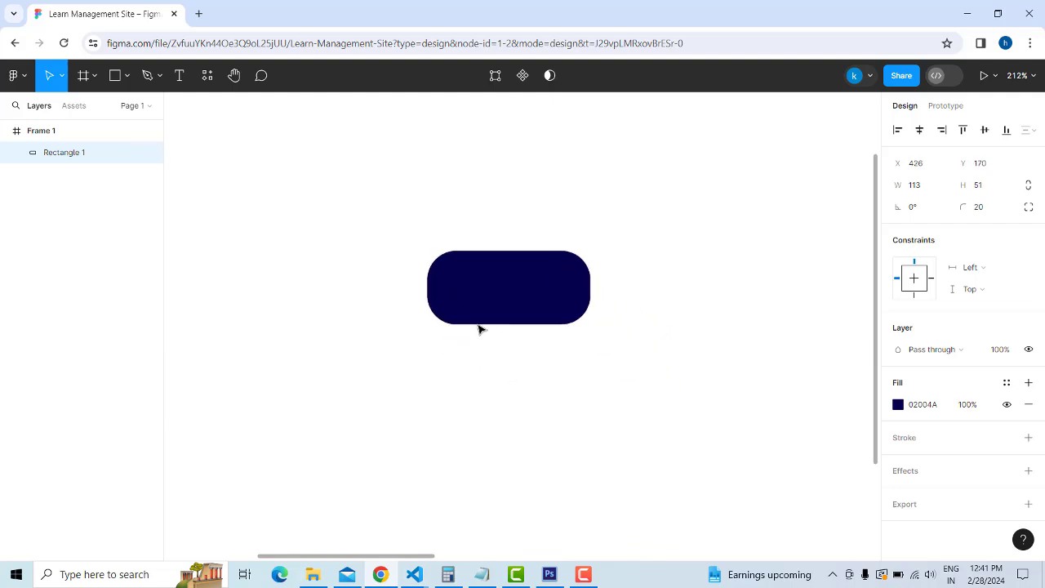
click(482, 329)
click(484, 317)
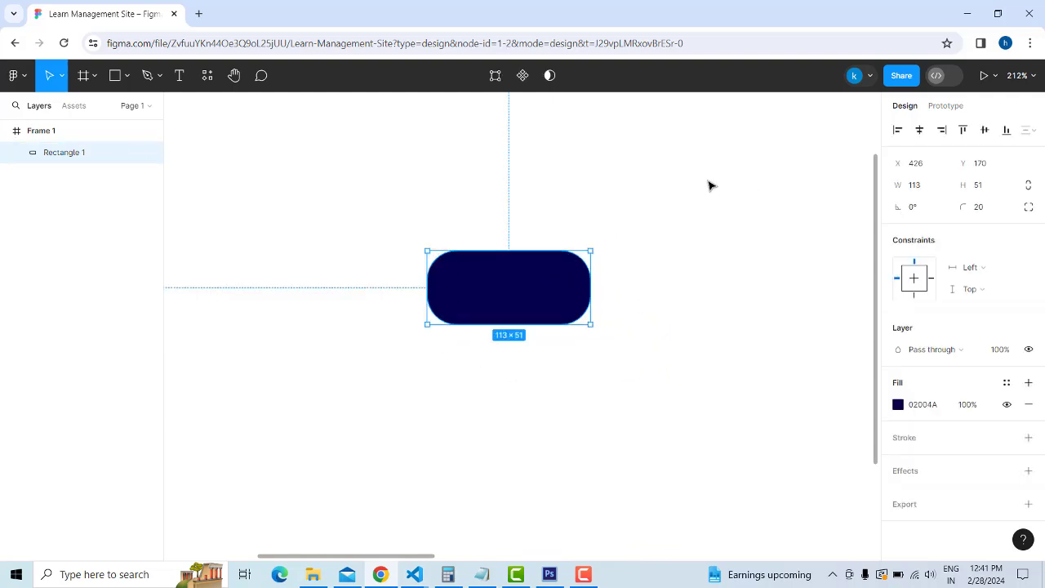
Add the text "Sign In" on the navy rectangle and move it to about X 454, Y 185, vertically centred
click(180, 75)
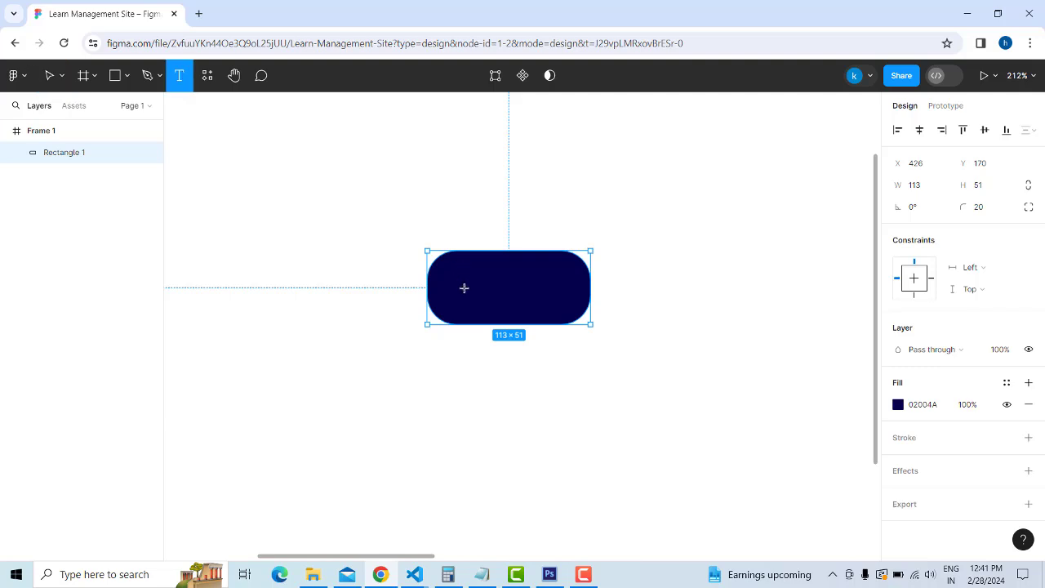
click(465, 288)
text(Si)
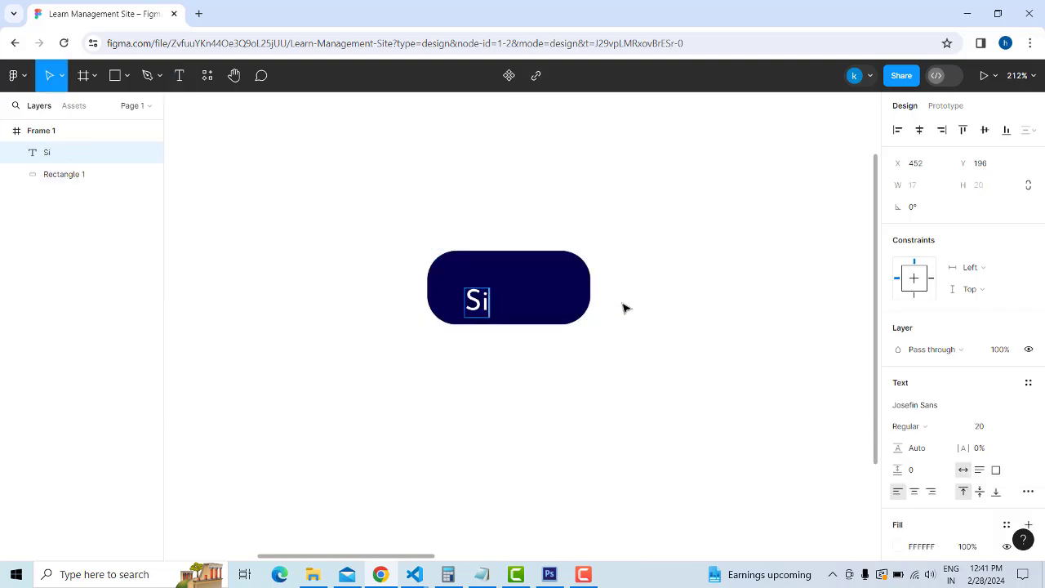
text(gn In)
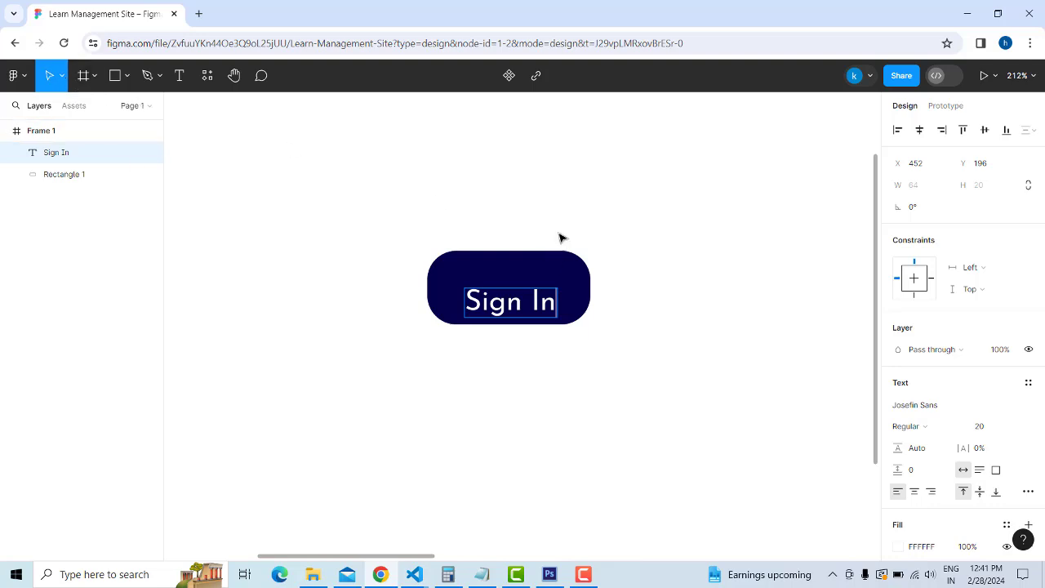
key(Escape)
drag(492, 315, 493, 299)
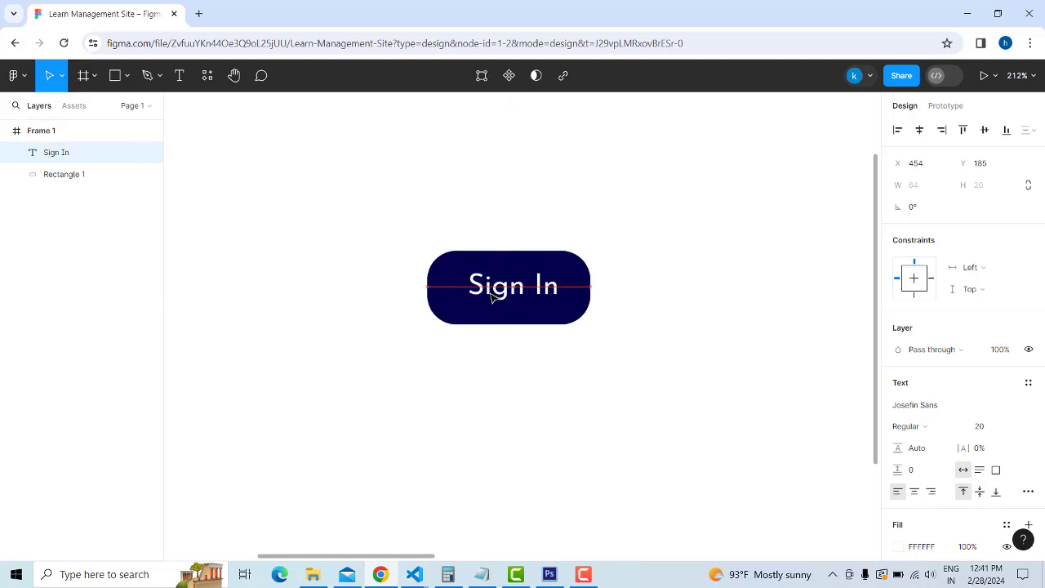
click(700, 340)
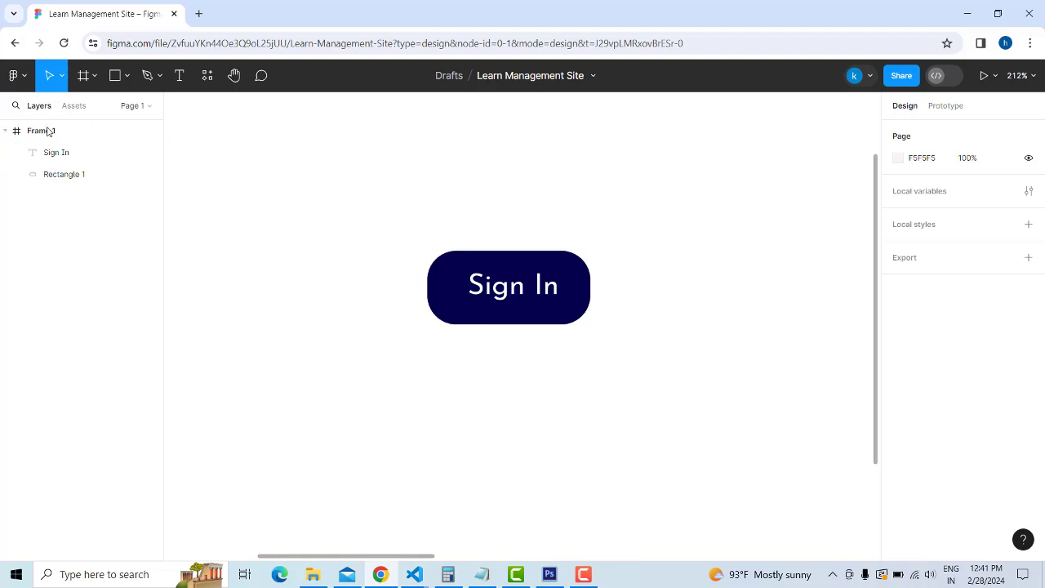
Examine the whole page frame and the size and placement of the "Sign In" button within it
scroll(348, 196, up, 2)
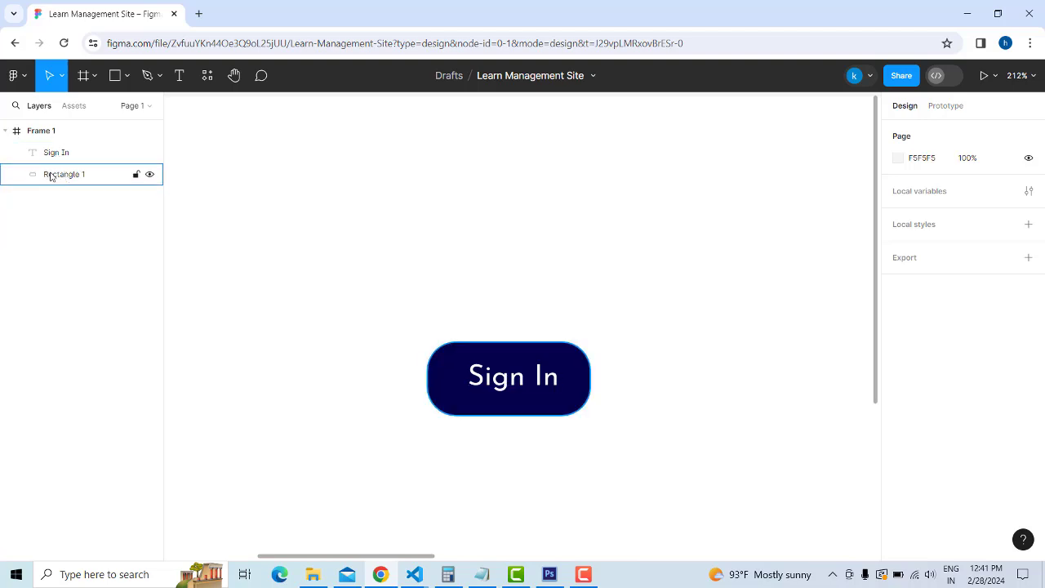
click(477, 387)
scroll(637, 341, down, 5)
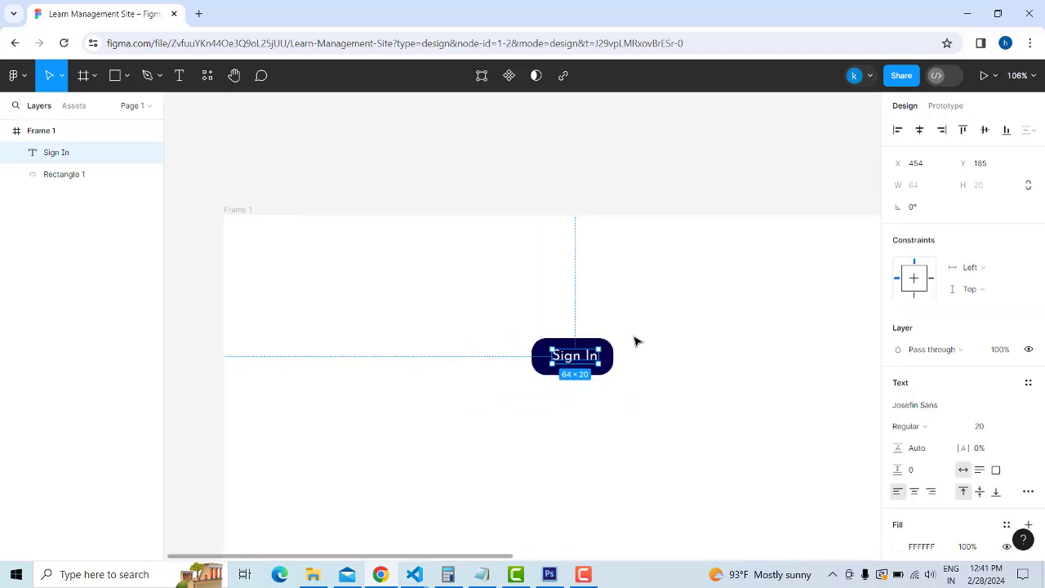
scroll(637, 340, down, 2)
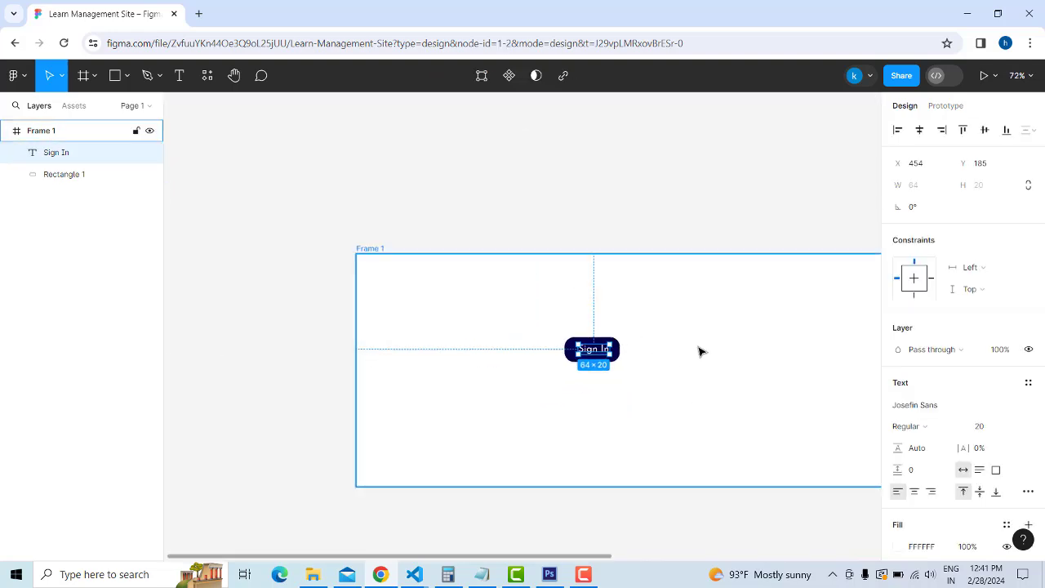
scroll(698, 352, up, 1)
click(413, 284)
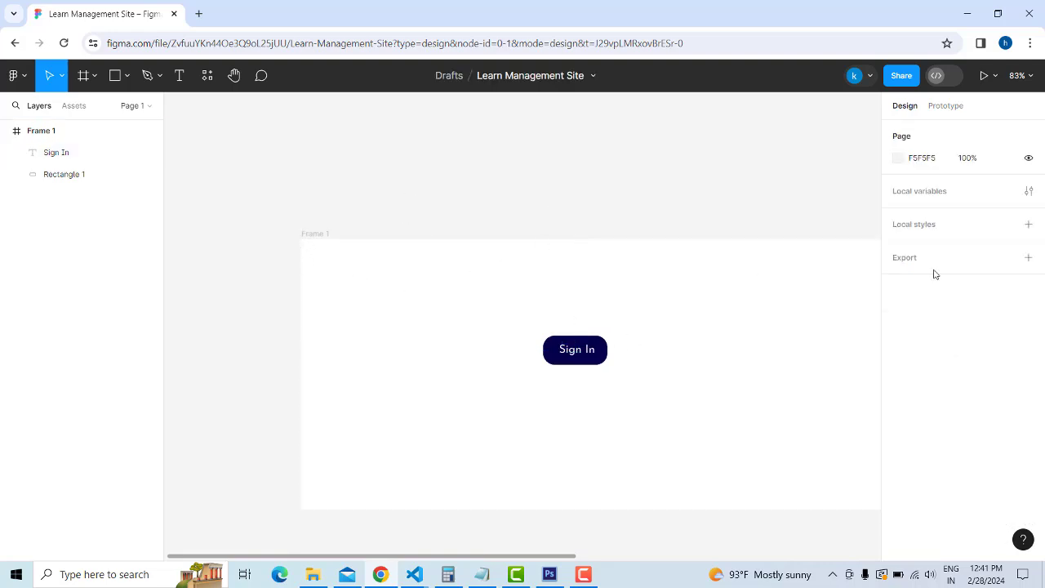
drag(571, 556, 768, 556)
scroll(701, 541, left, 3)
scroll(448, 289, down, 5)
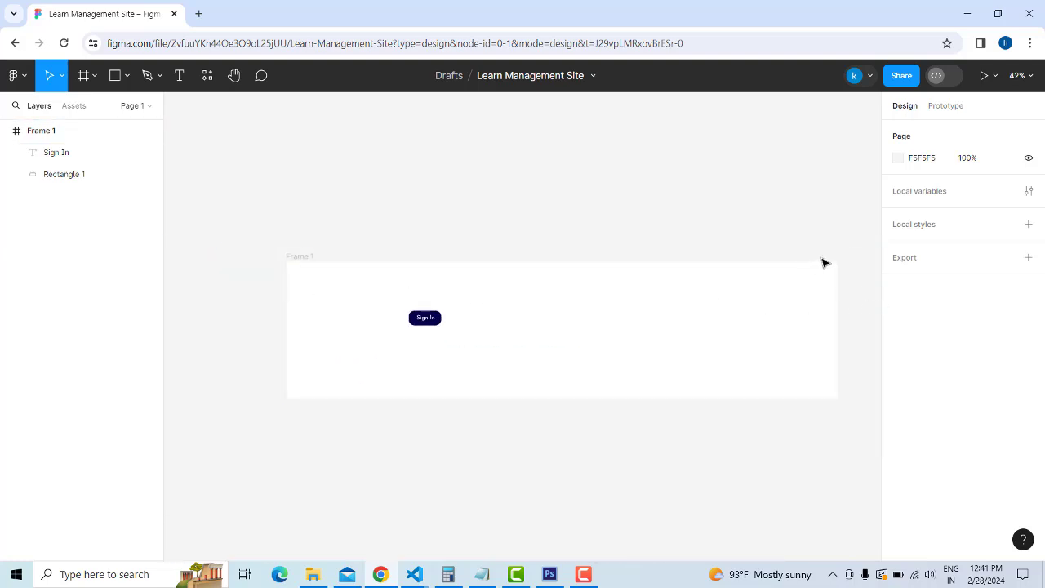
scroll(841, 282, up, 1)
scroll(842, 282, up, 2)
scroll(550, 267, down, 3)
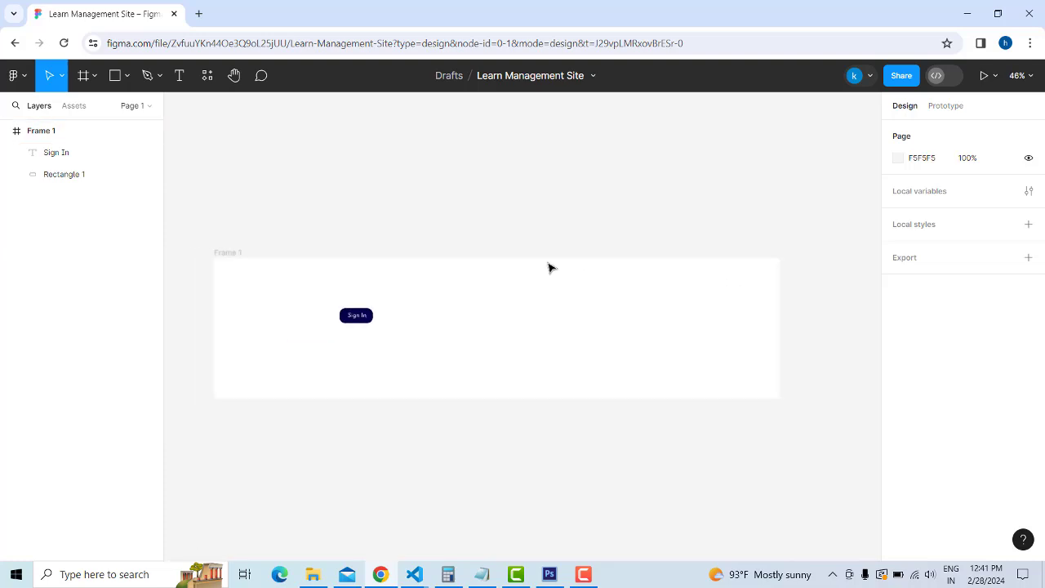
scroll(393, 272, up, 1)
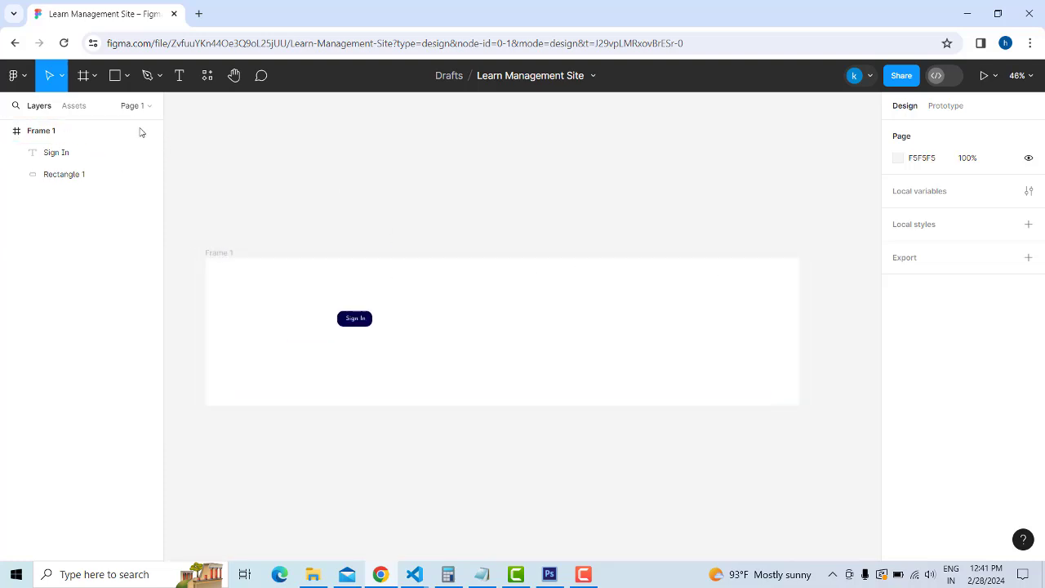
Draw a full-width header rectangle of about 1920 × 118 along the upper edge of the page frame
click(115, 76)
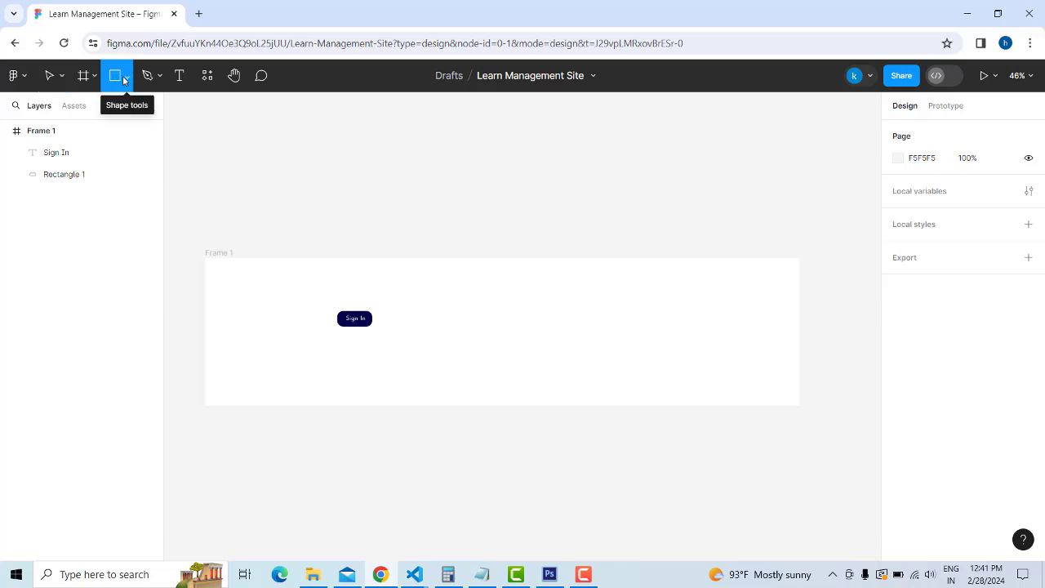
click(127, 76)
click(103, 107)
drag(204, 258, 799, 294)
click(477, 409)
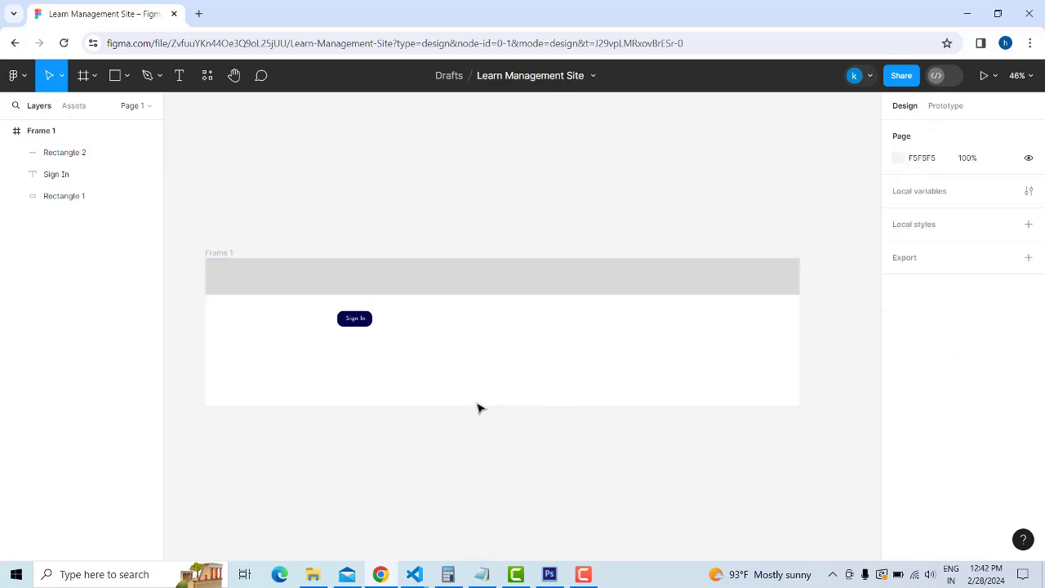
Extend the page frame's height to about 870 and rename the frame "Home Page"
click(216, 254)
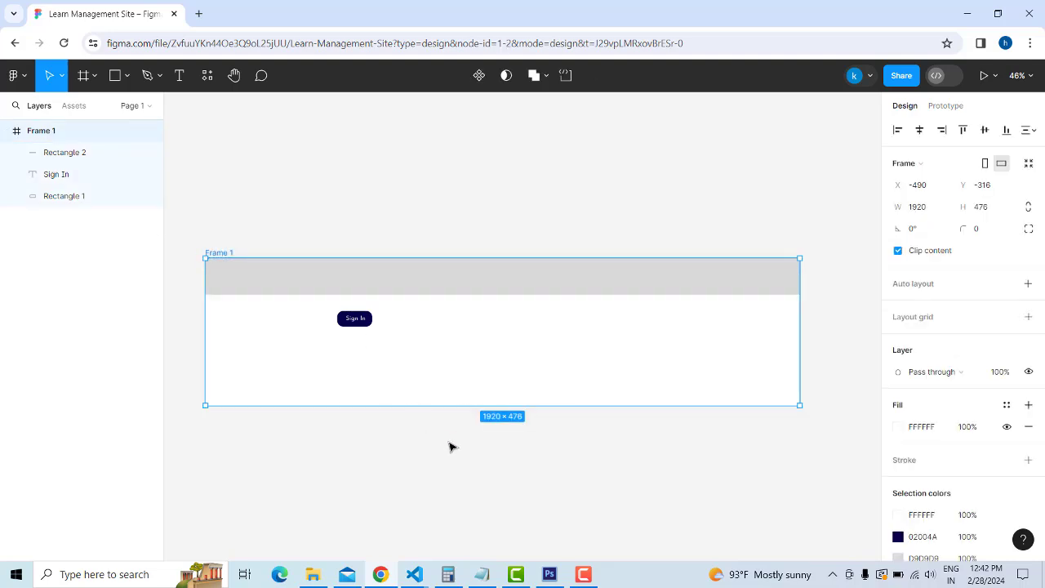
drag(455, 406, 453, 525)
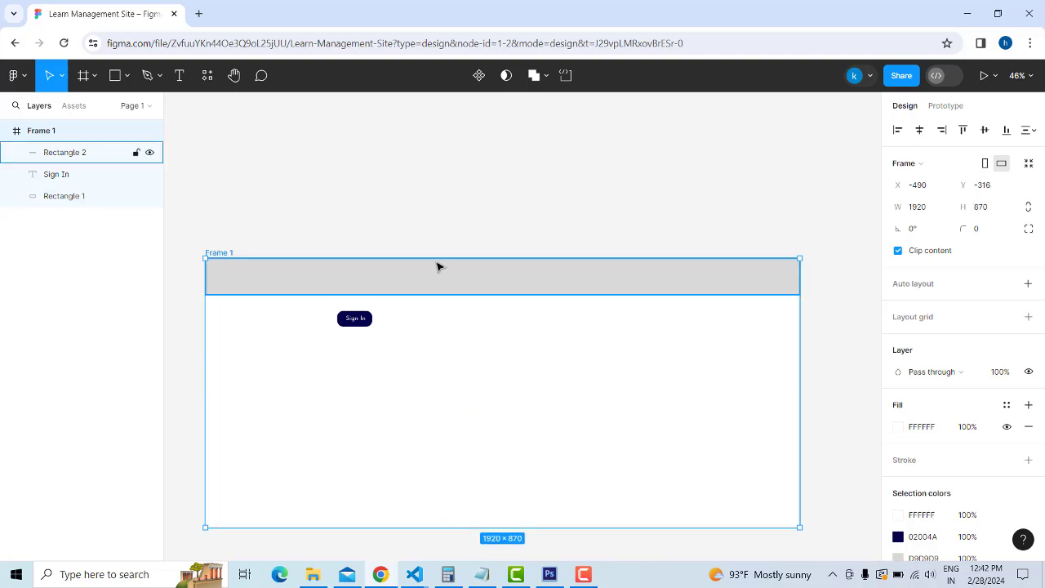
double_click(216, 254)
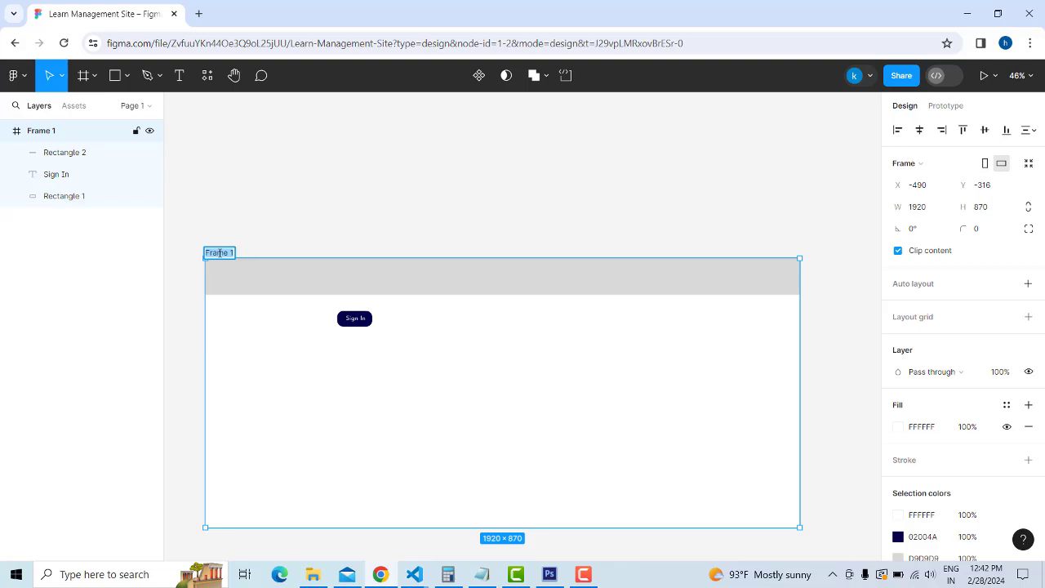
text(Home Page)
key(Return)
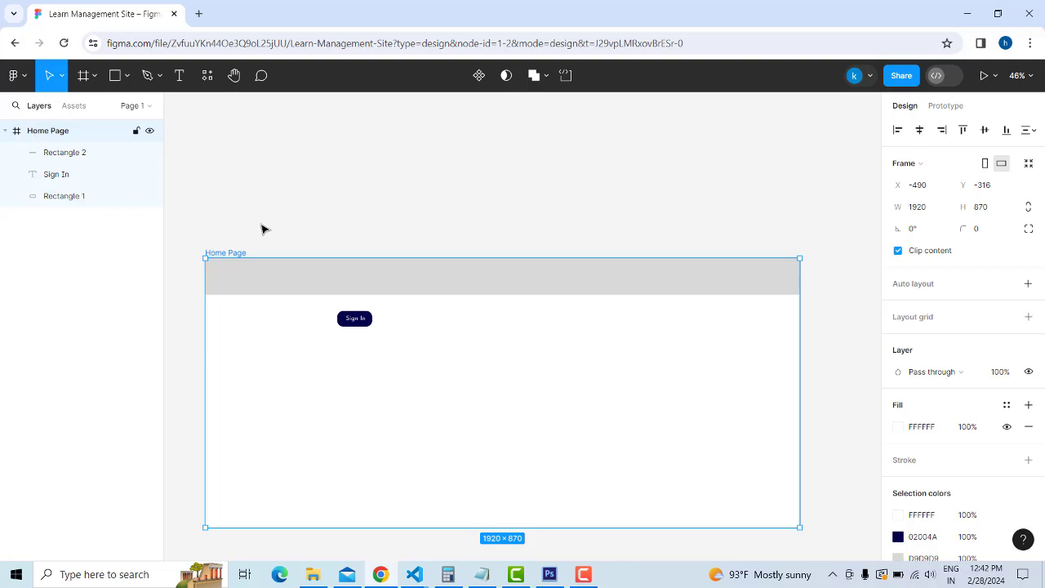
click(327, 197)
Change the header rectangle's fill to the very light grey F3F2F2
click(391, 290)
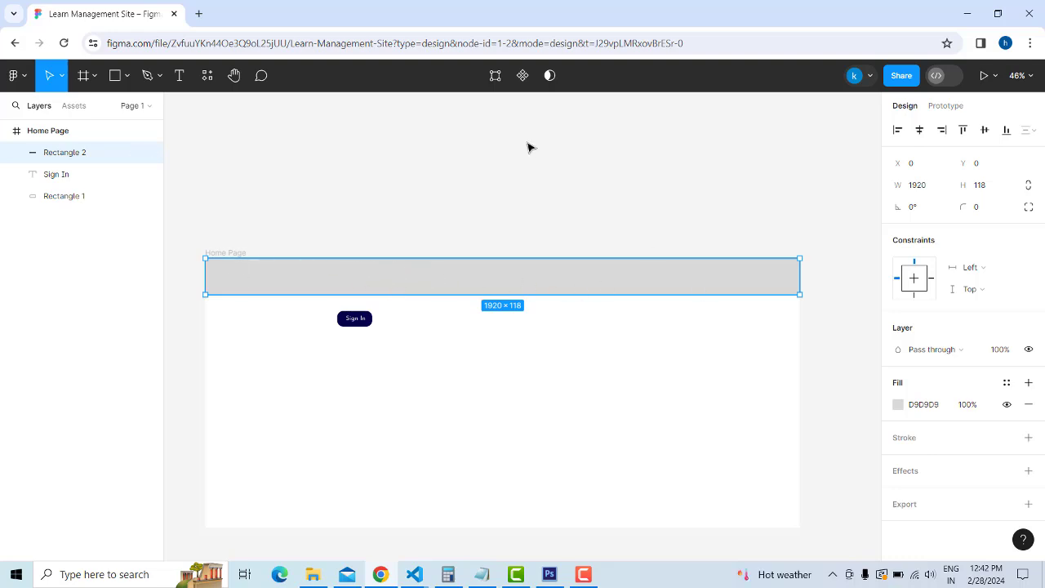
click(489, 185)
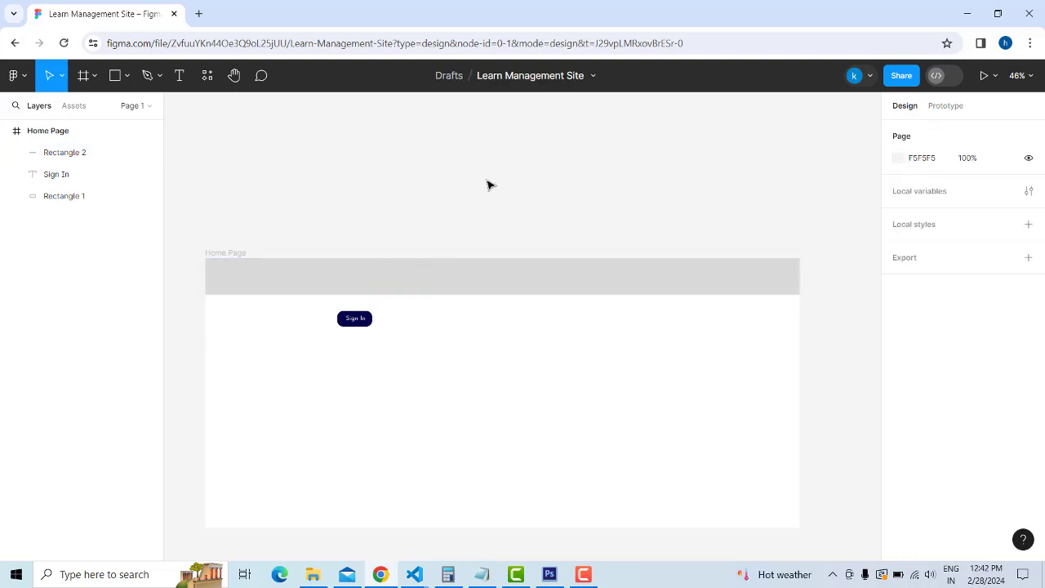
click(459, 286)
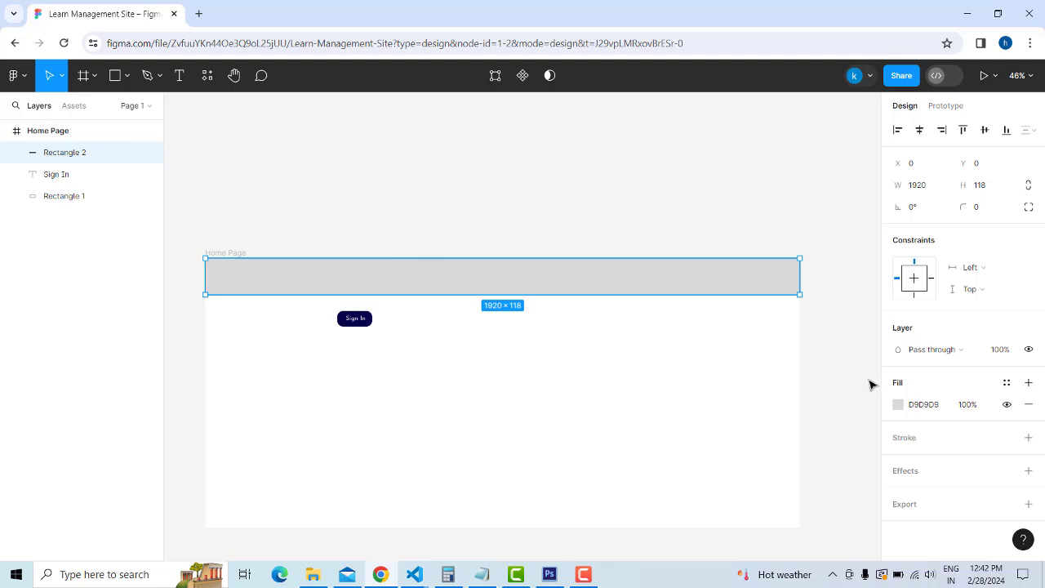
click(897, 406)
drag(719, 238, 722, 230)
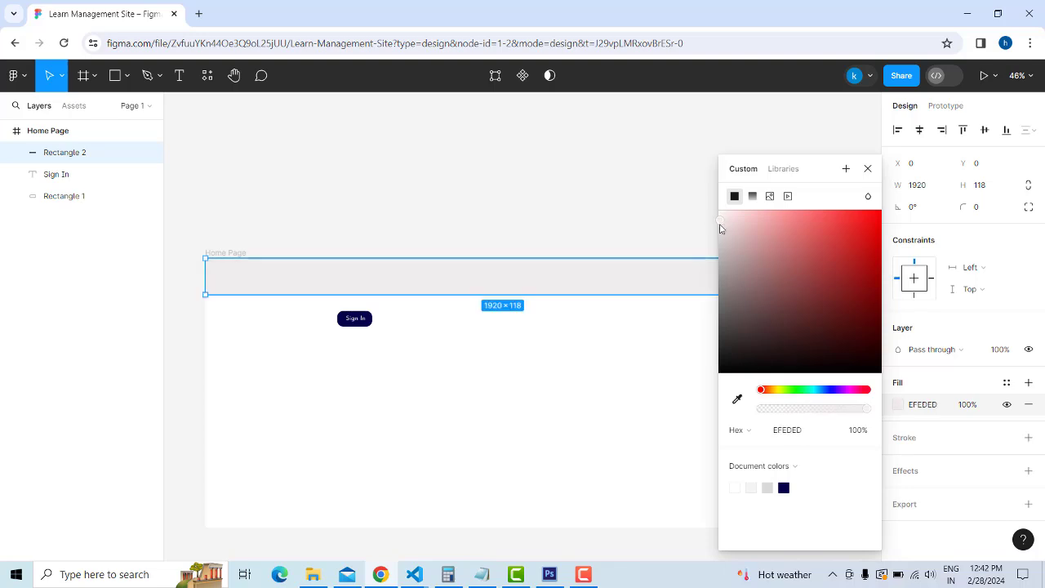
drag(720, 229, 720, 225)
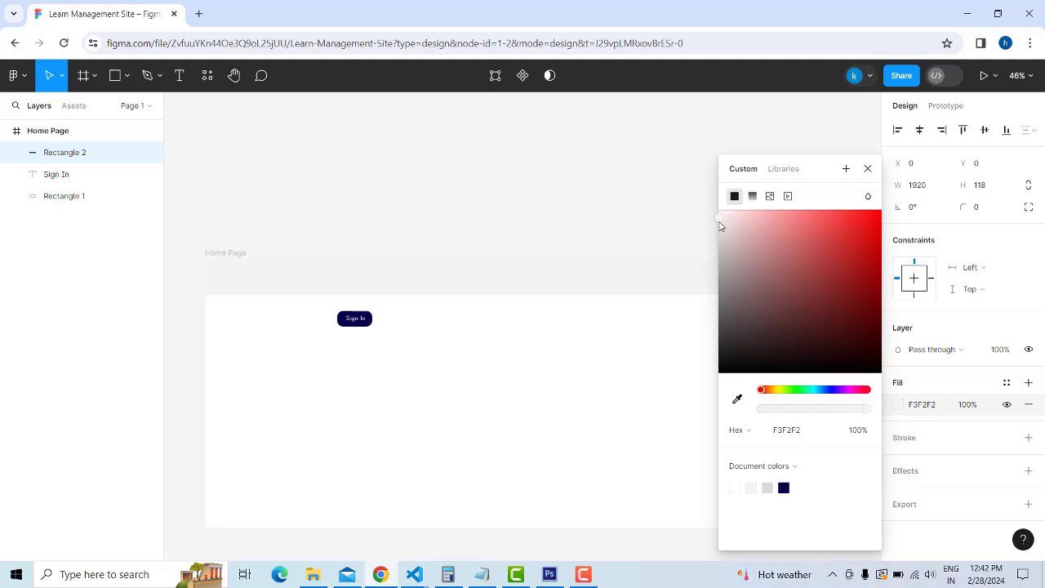
click(555, 212)
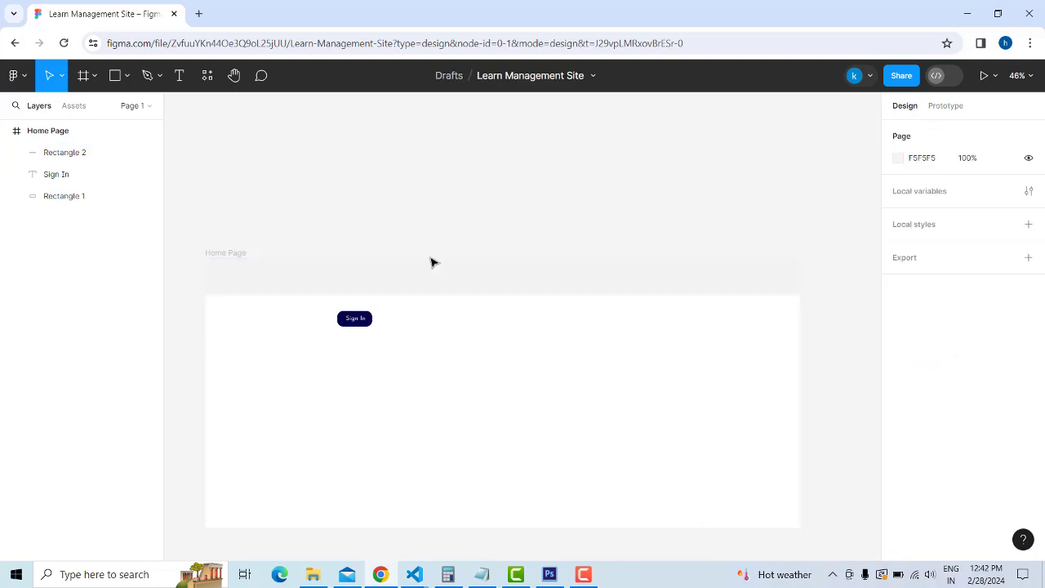
Move the navy rectangle and its "Sign In" text together onto the right end of the header band
click(363, 324)
drag(311, 303, 425, 349)
drag(362, 329, 743, 284)
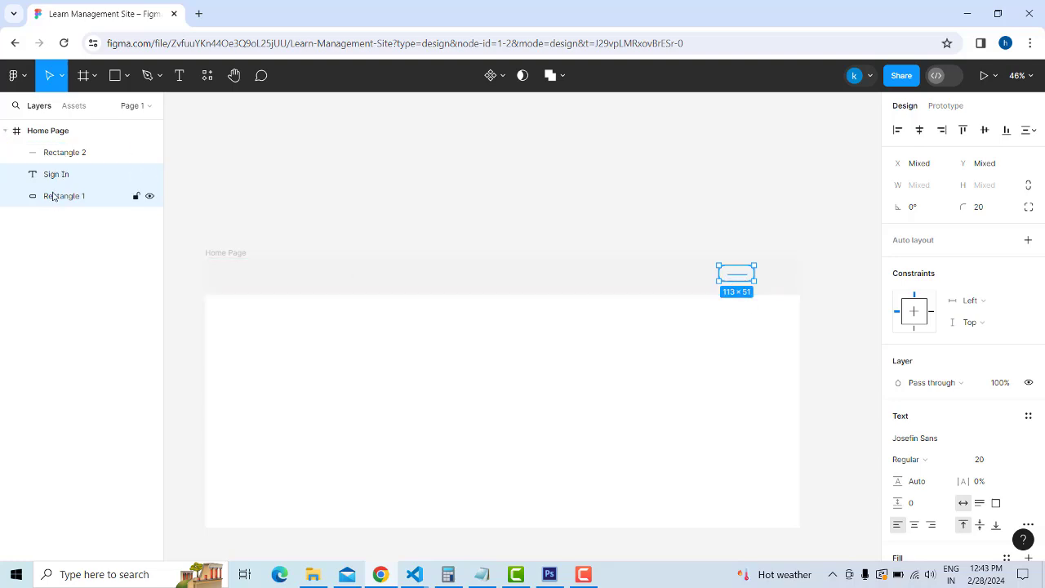
Place the header rectangle beneath the "Sign In" text and navy rectangle in the layer order
click(56, 155)
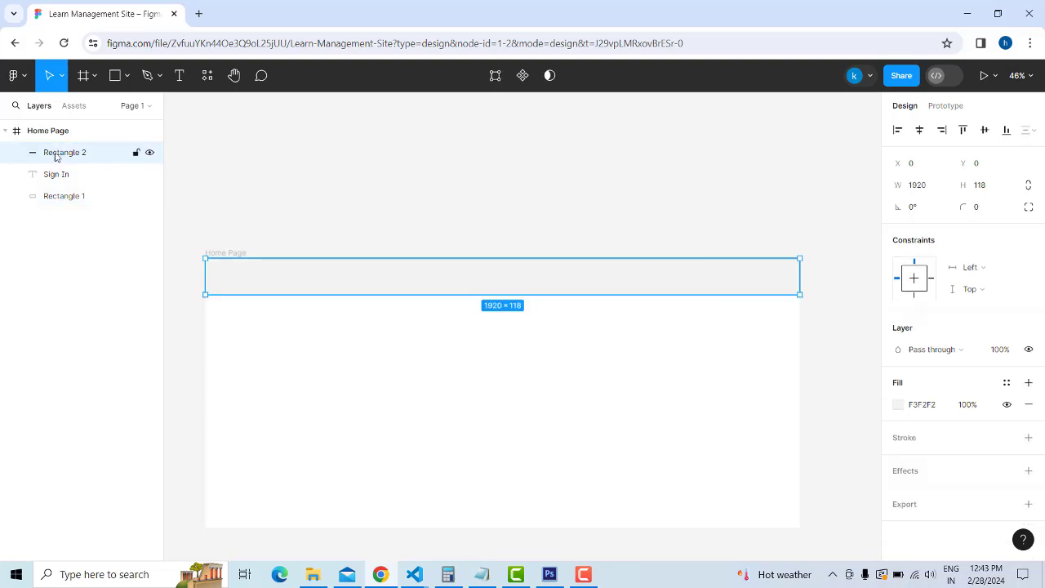
drag(53, 156, 47, 201)
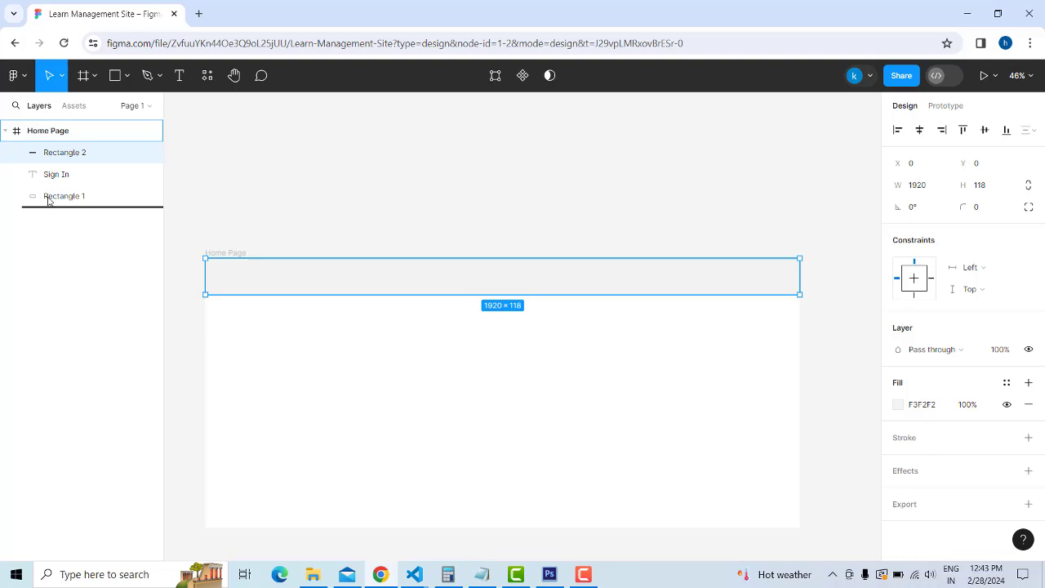
drag(47, 201, 47, 200)
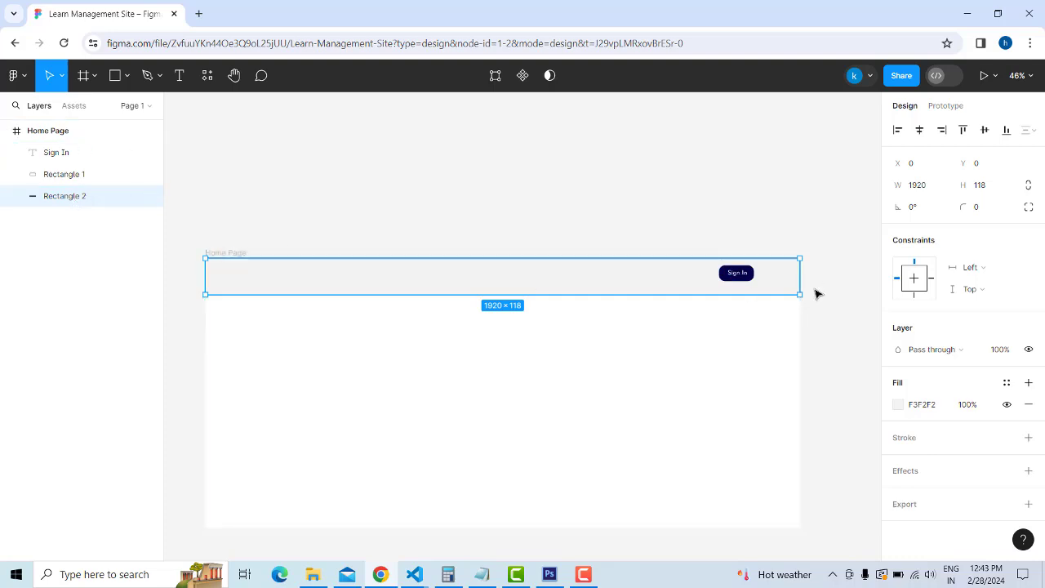
Enlarge the navy rectangle and the "Sign In" text box together, making the text box about 105 × 31, and select the text
click(753, 281)
drag(754, 282, 727, 269)
click(739, 278)
click(764, 238)
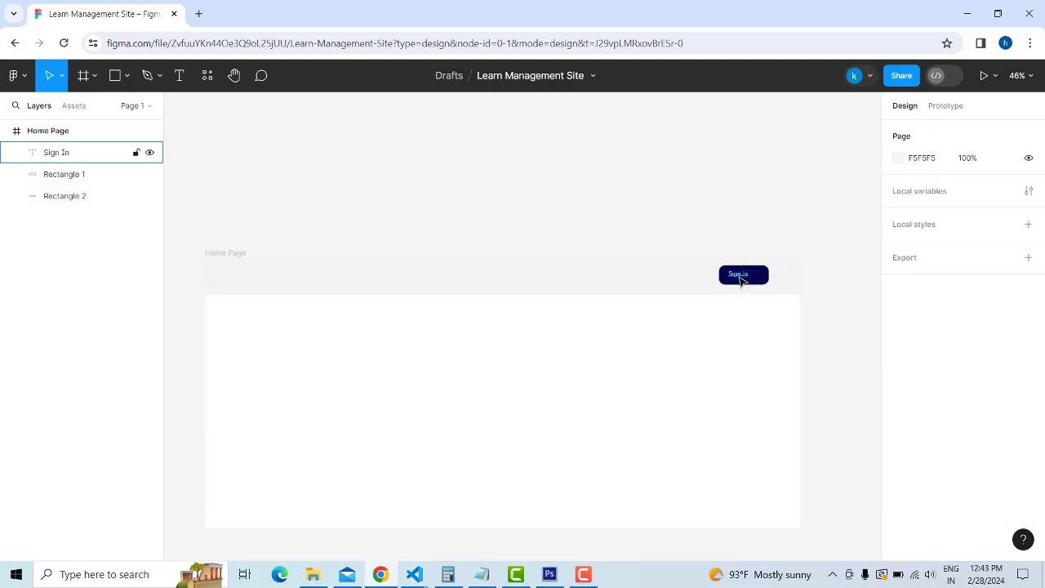
click(741, 276)
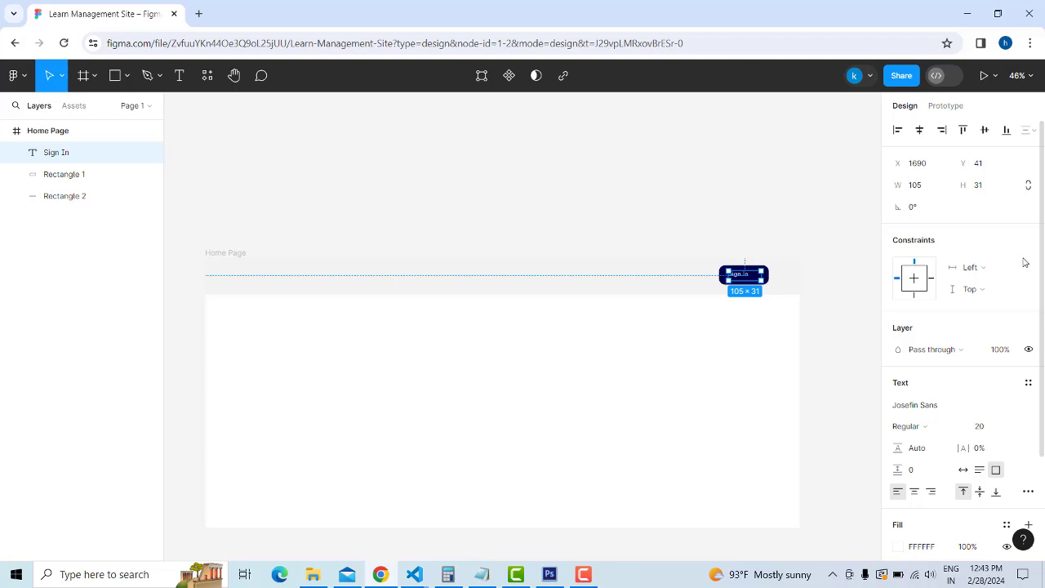
Set the "Sign In" text size to 25 and nudge the text slightly right to X 1694
scroll(1025, 262, down, 3)
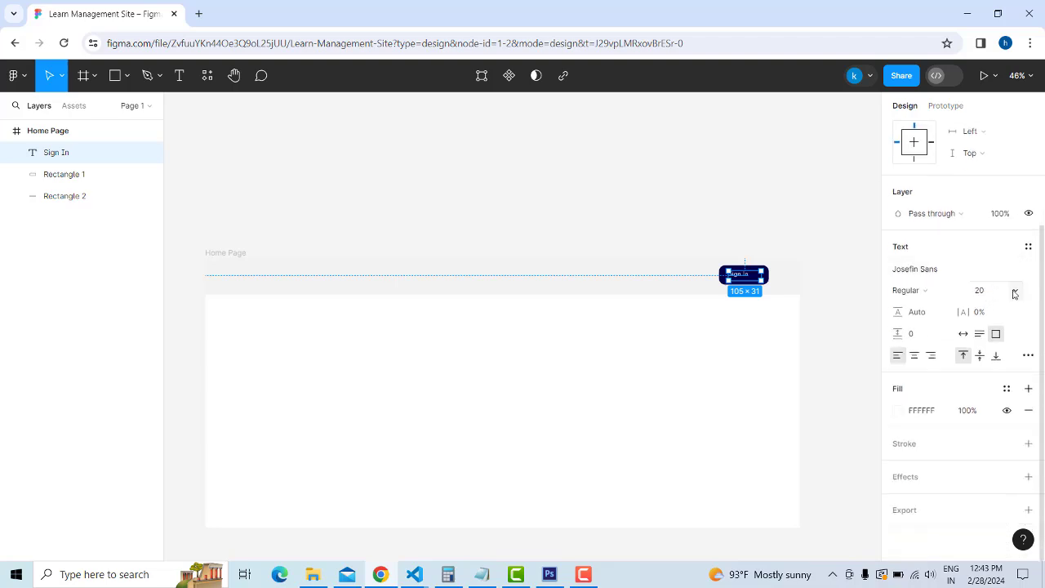
click(986, 292)
key(Return)
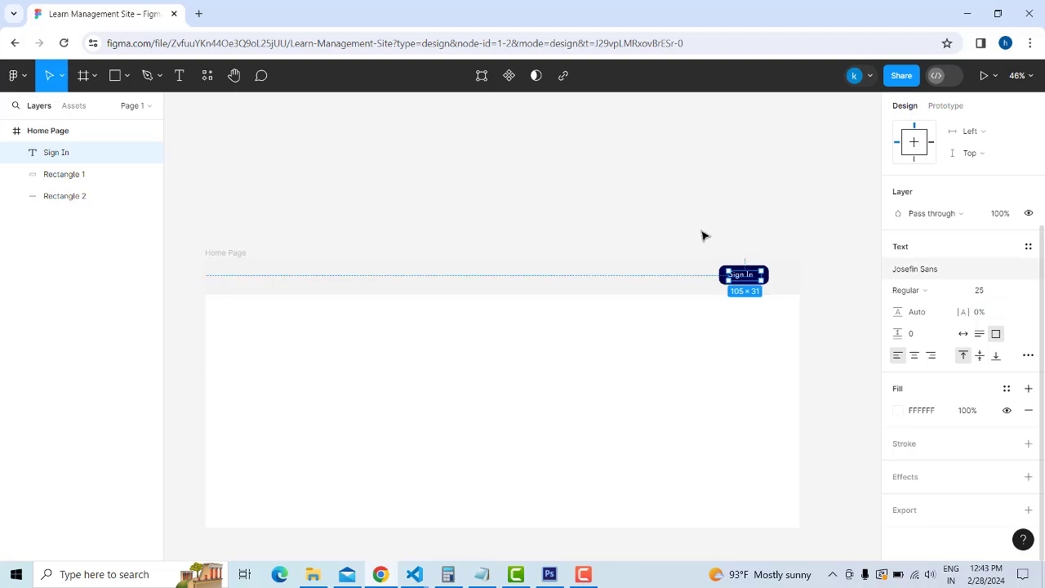
click(678, 220)
click(739, 274)
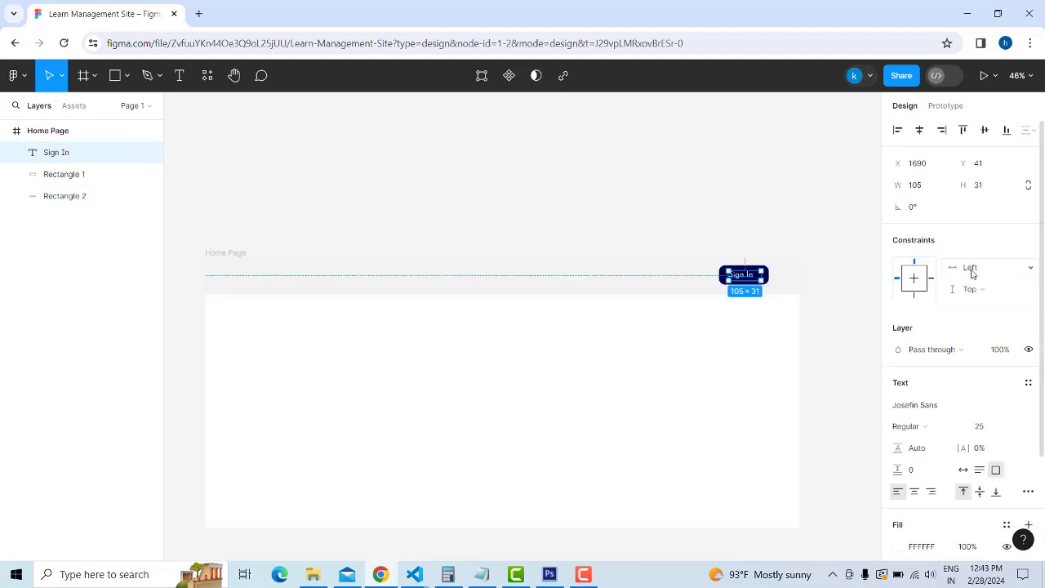
key(Right)
key(Right)
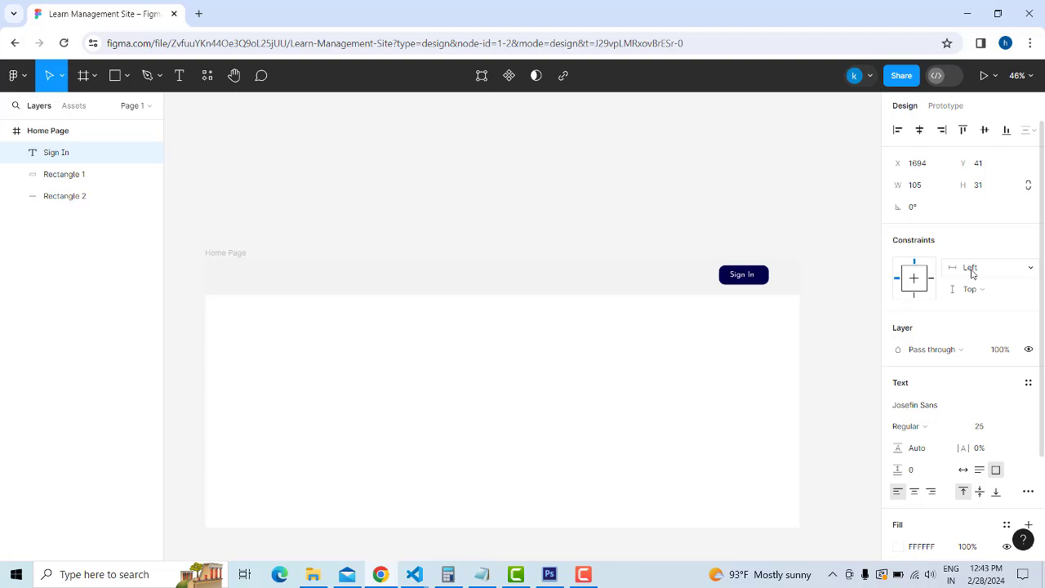
click(697, 150)
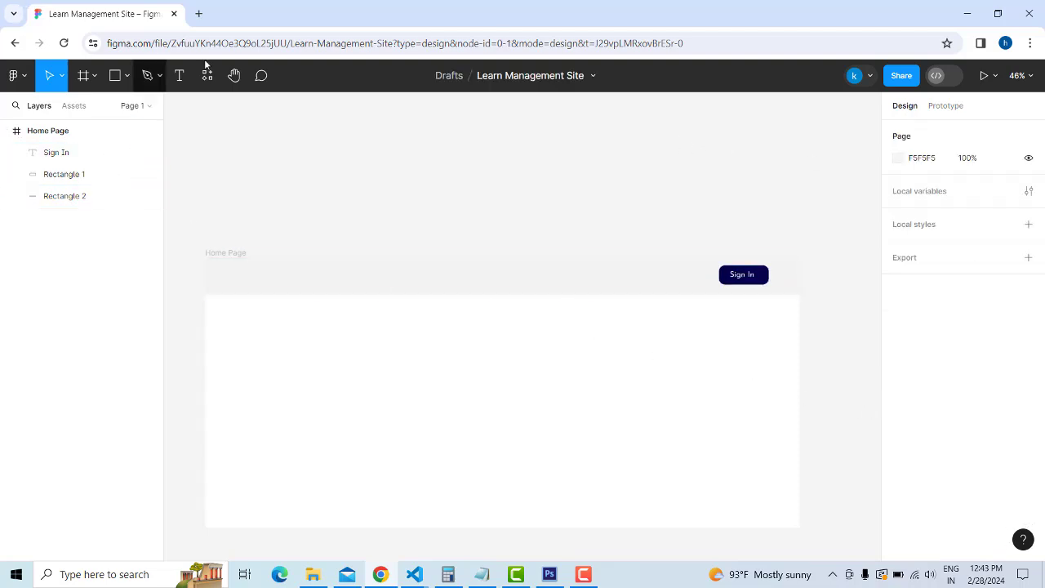
Add a "Home" text below the header band and move it to about X 676, Y 228
click(185, 80)
click(372, 376)
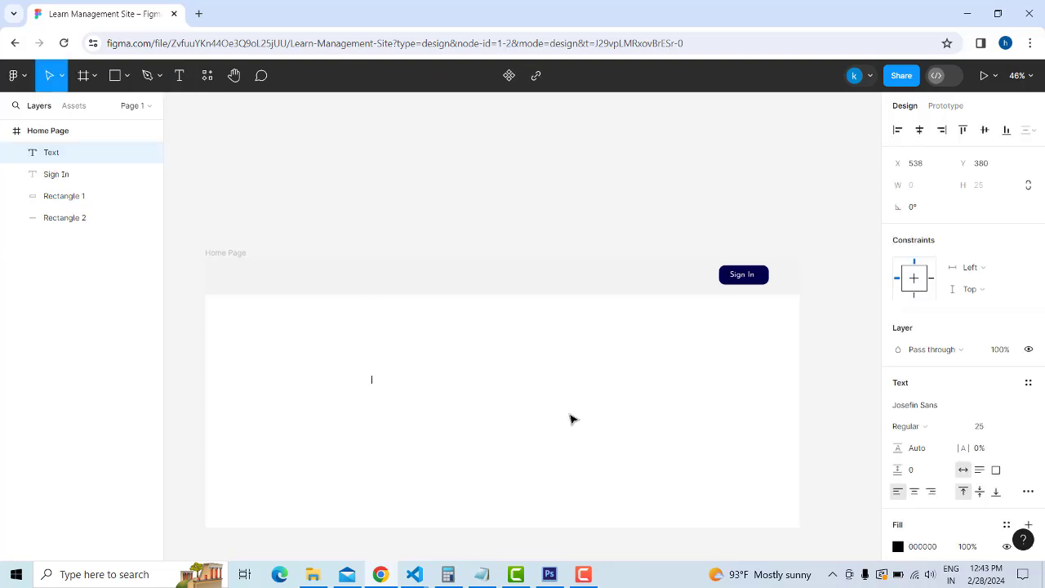
text(Home)
key(Escape)
click(469, 418)
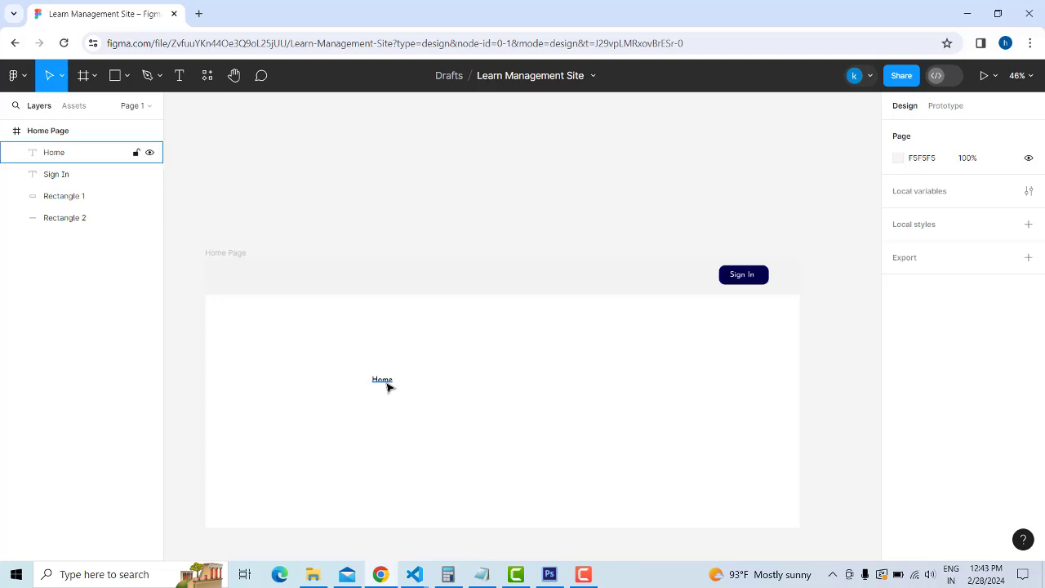
drag(390, 384, 418, 344)
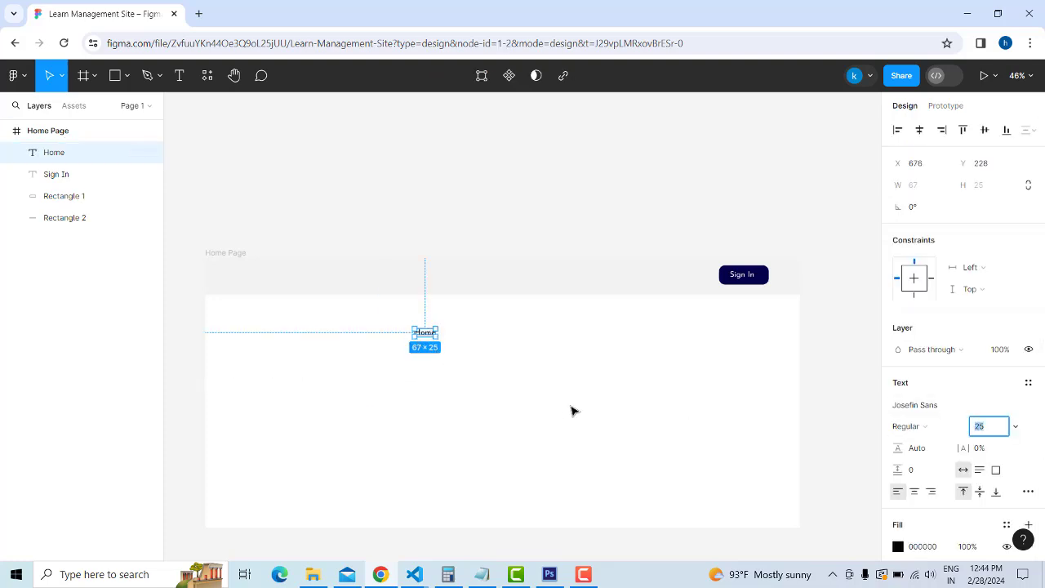
click(465, 380)
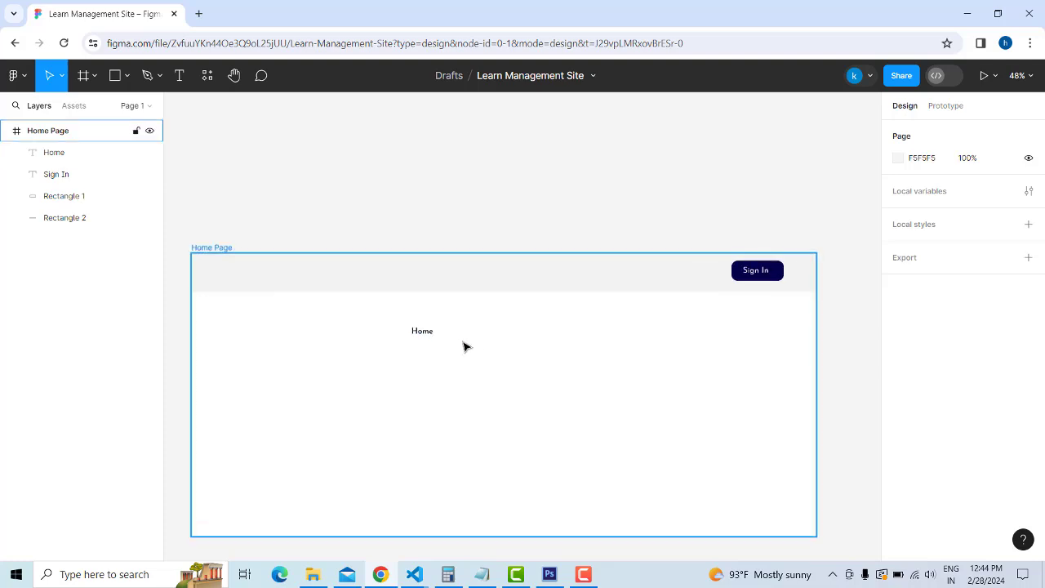
Try the Jim Nightshade and JetBrains Mono fonts on the "Home" text
scroll(462, 345, up, 5)
click(394, 325)
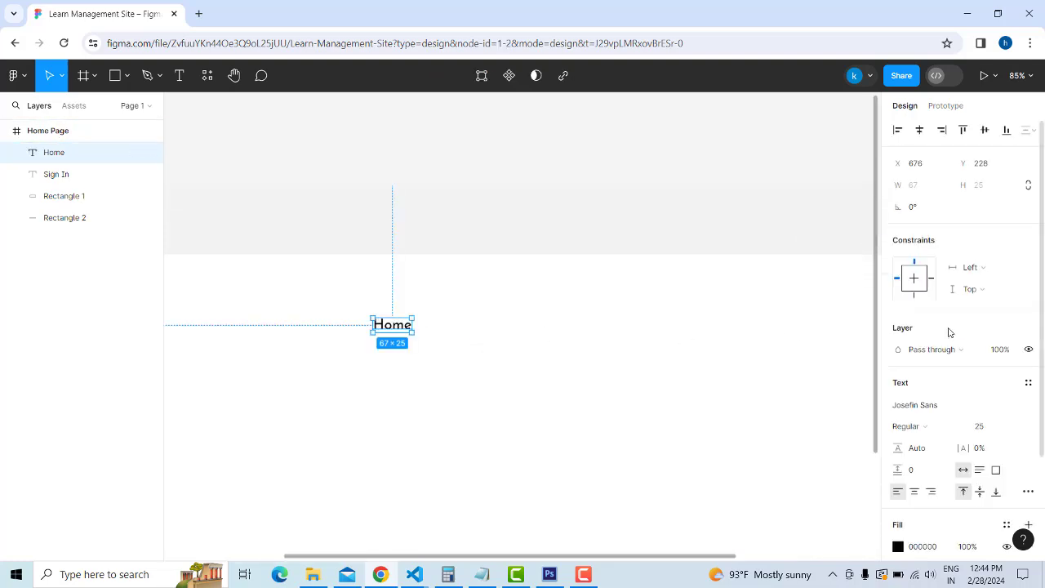
scroll(968, 385, down, 1)
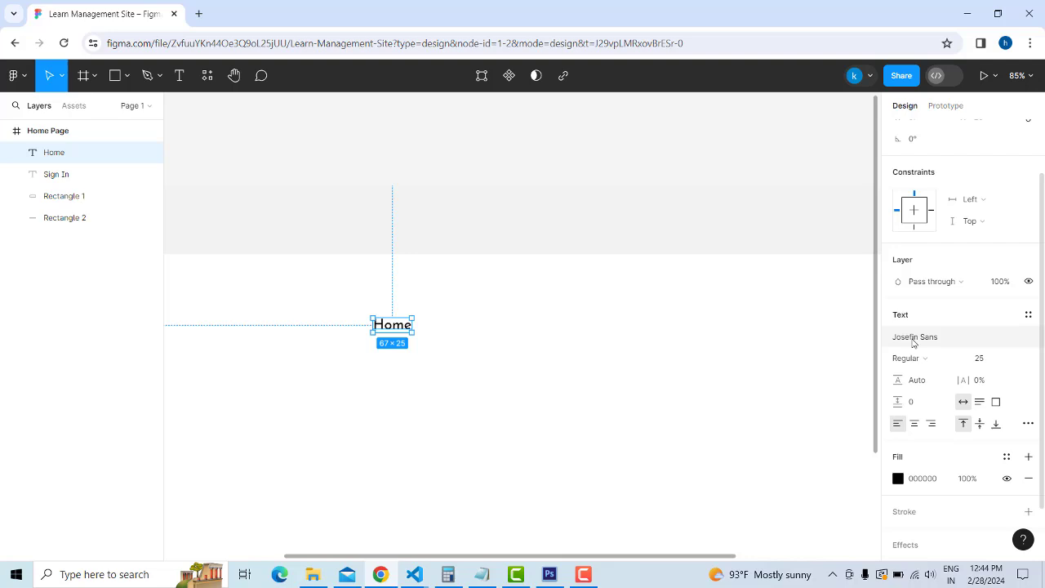
click(954, 344)
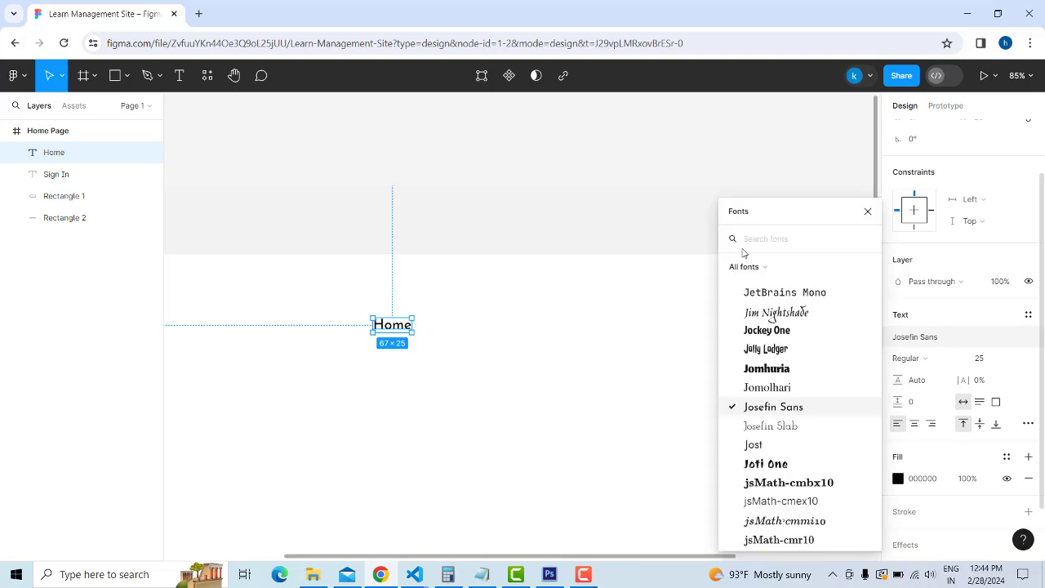
click(759, 312)
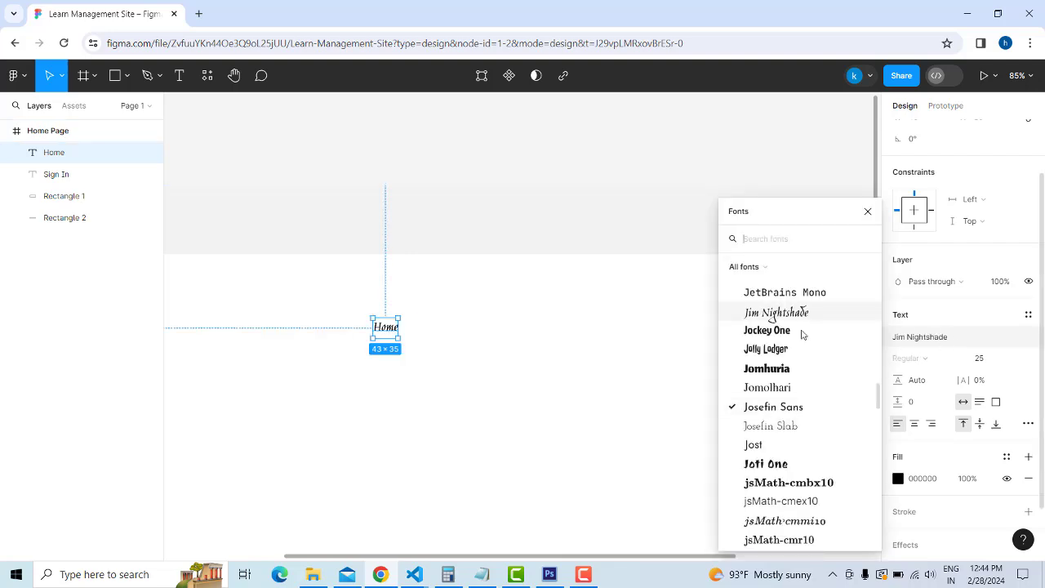
click(786, 294)
key(Escape)
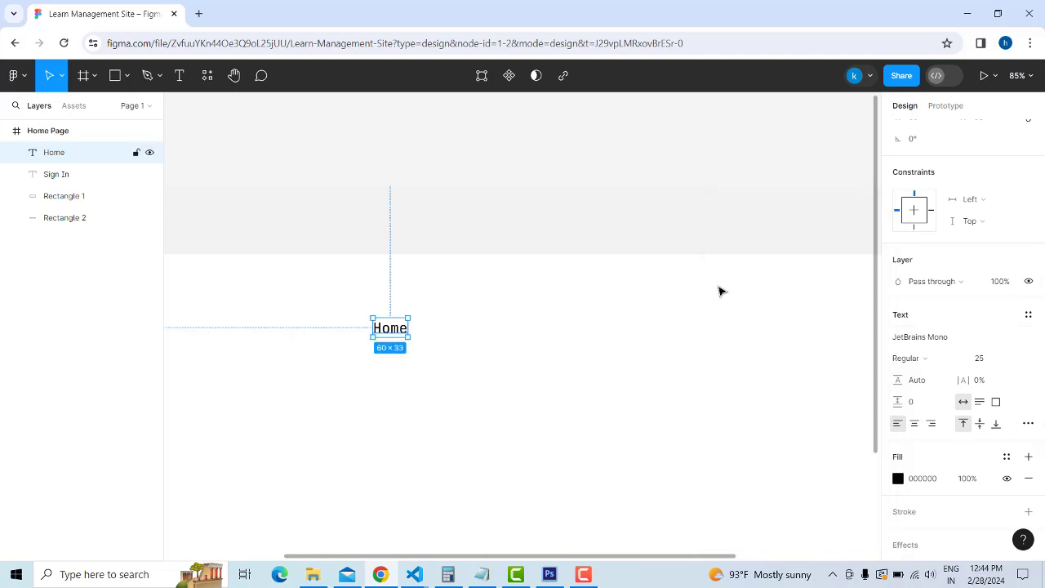
Set the "Home" text's font to Poppins with the Bold weight, and leave the text selected
click(930, 341)
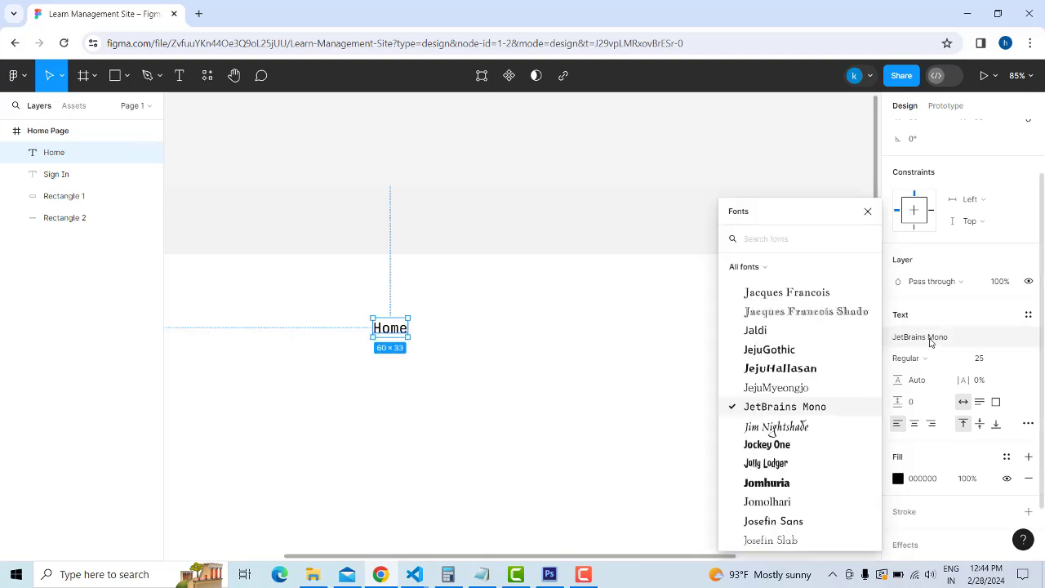
click(781, 240)
text(popp)
key(Return)
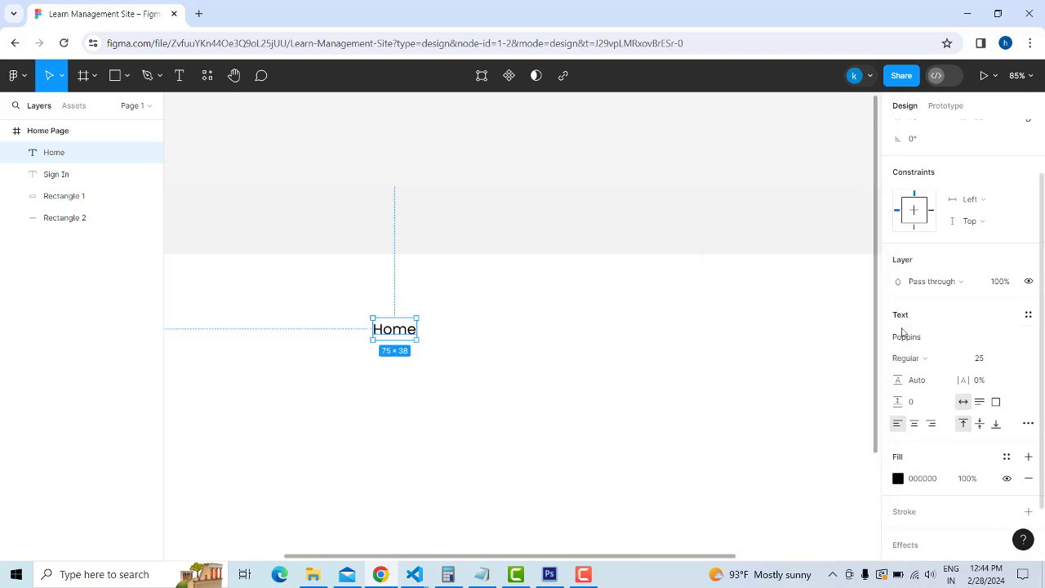
click(927, 360)
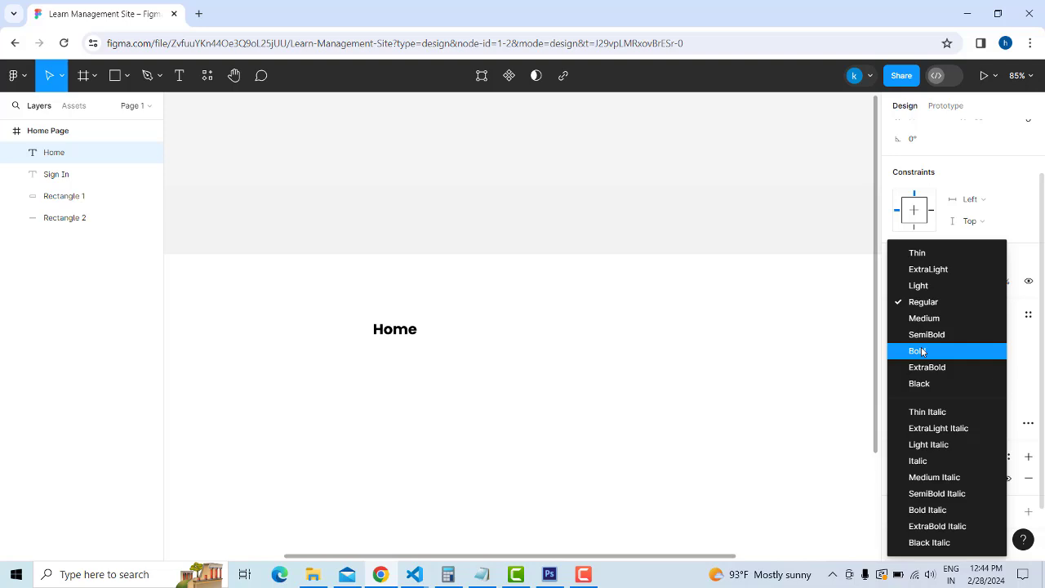
click(919, 351)
click(556, 345)
key(shift+1)
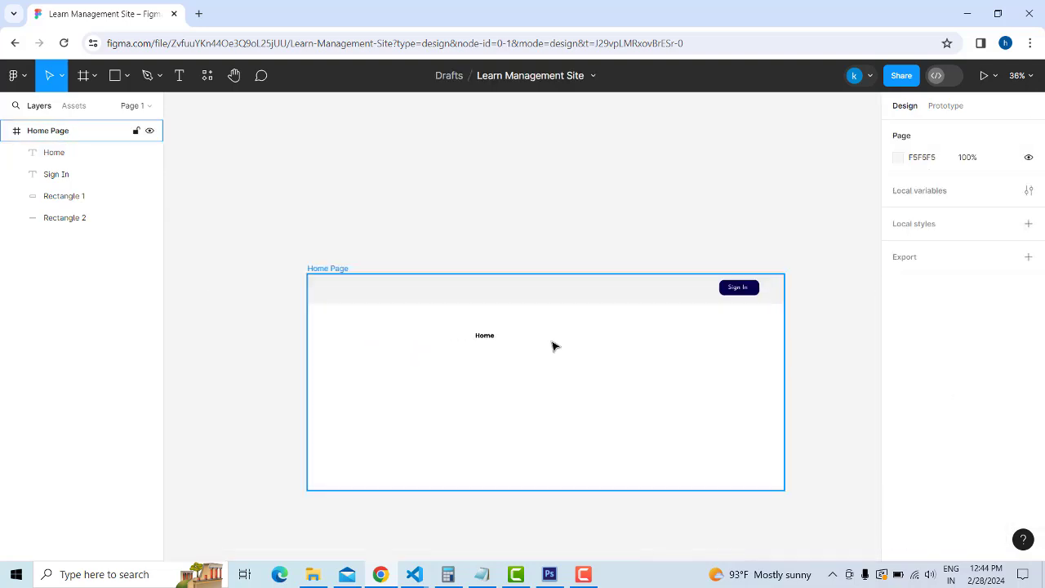
scroll(554, 346, up, 3)
click(473, 337)
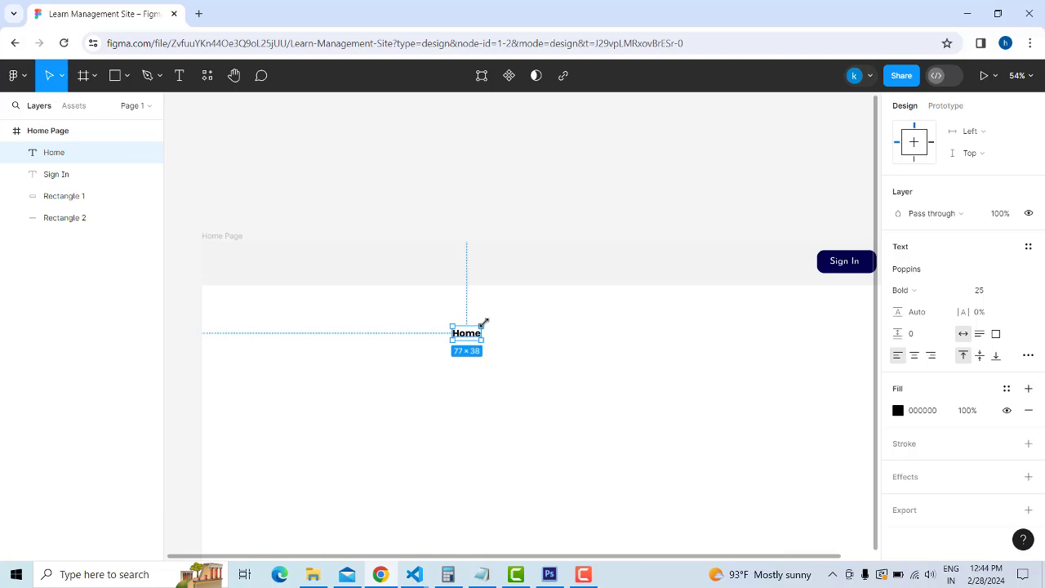
click(584, 574)
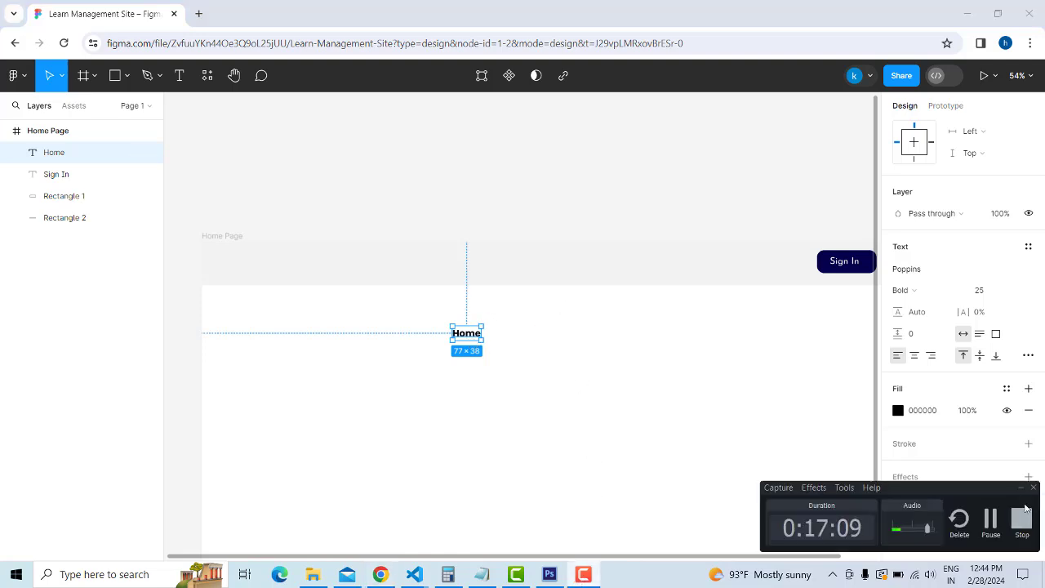
click(1021, 488)
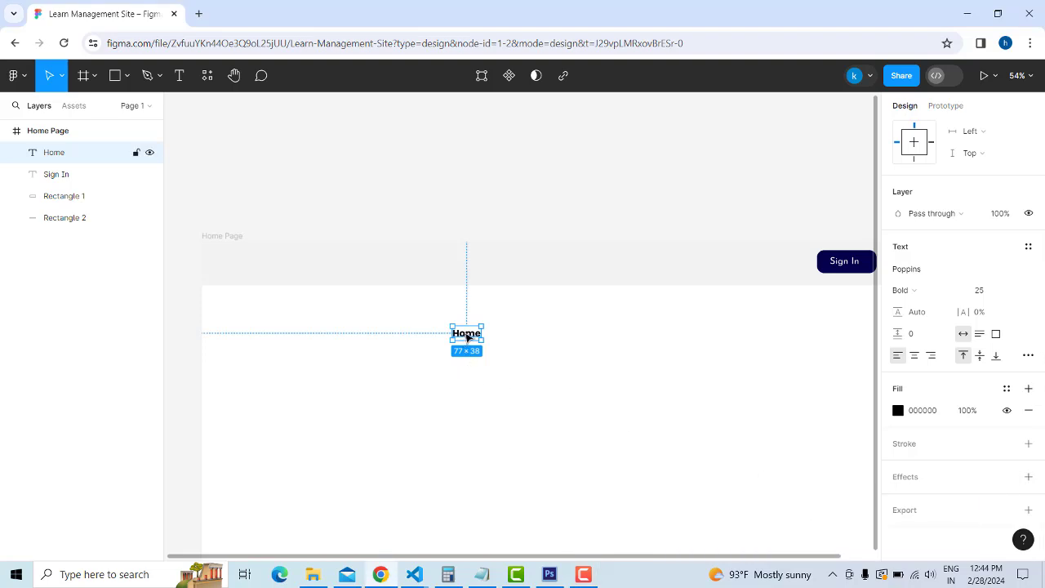
Duplicate the "Home" text directly to its right and change the copy to "About Us"
alt+drag(467, 335, 503, 333)
double_click(503, 333)
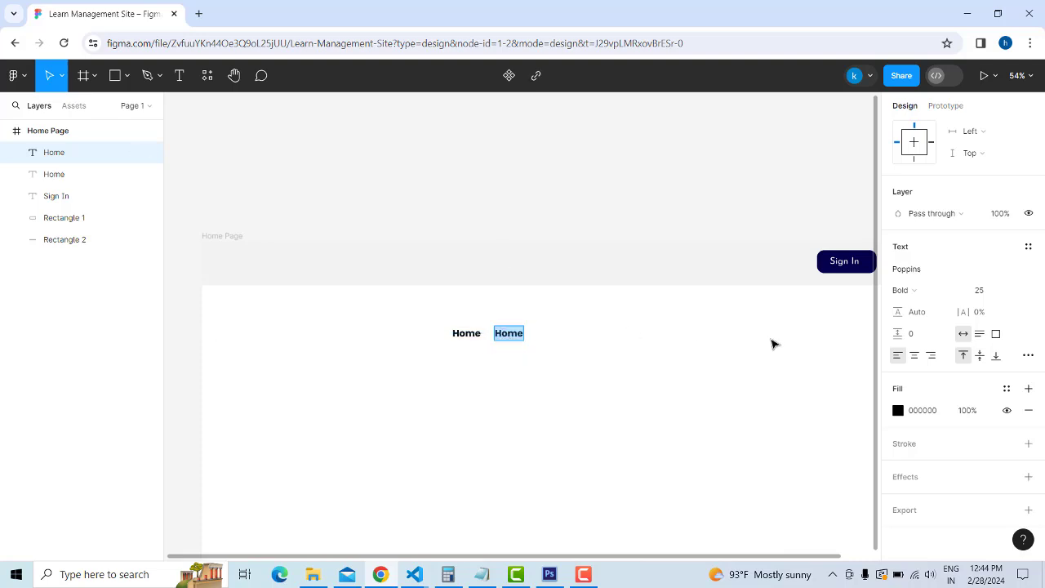
text(About Us)
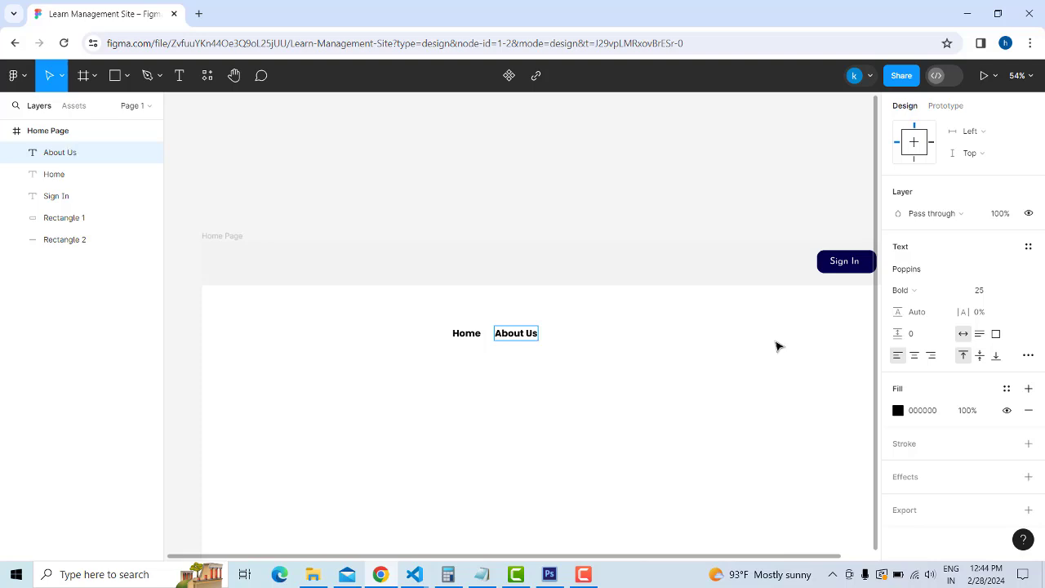
key(Escape)
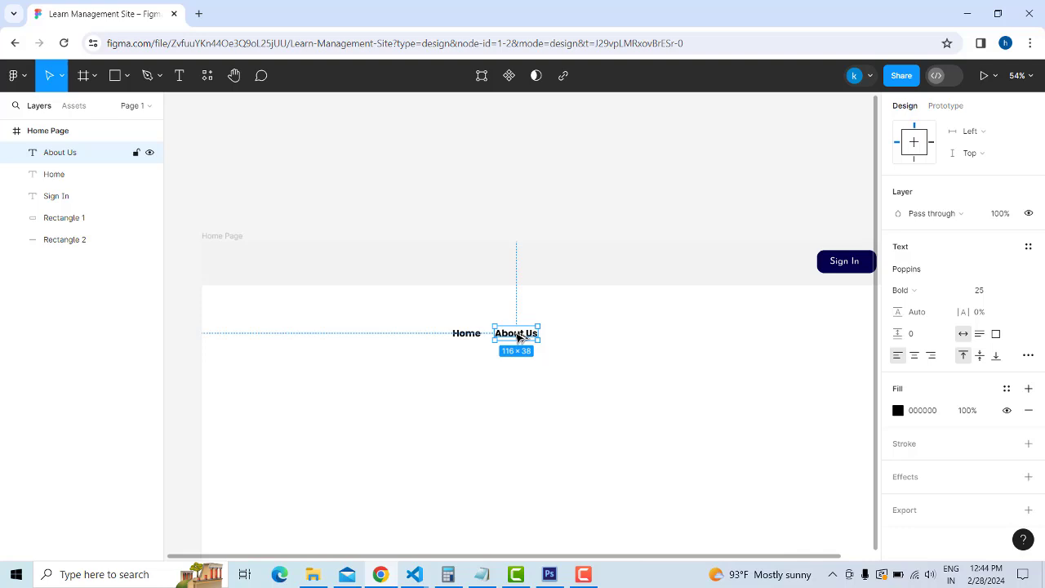
Duplicate the "About Us" text to its right with an equal gap of 37 and change the copy to "Service"
drag(517, 336, 572, 338)
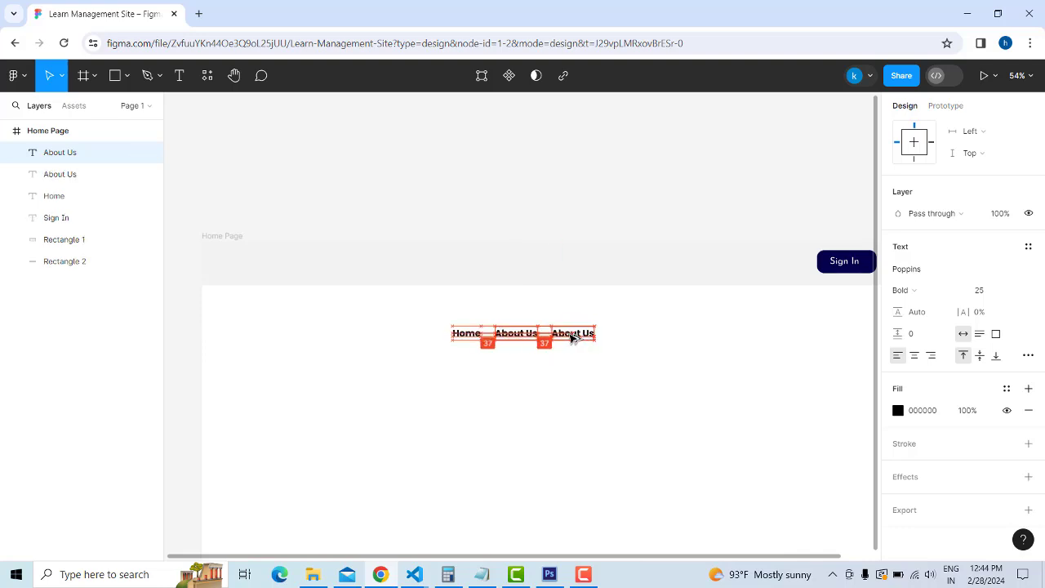
double_click(573, 338)
text(S)
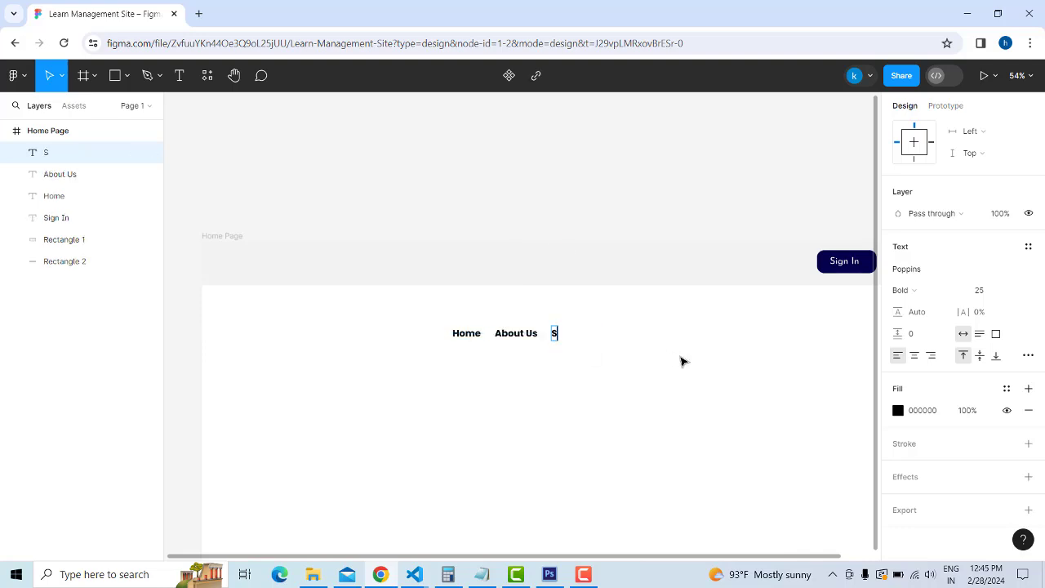
text(ervice)
key(Escape)
Duplicate the "Service" text to its right in the same row and change the copy to "Contact us"
drag(575, 339, 618, 340)
key(Return)
text(C)
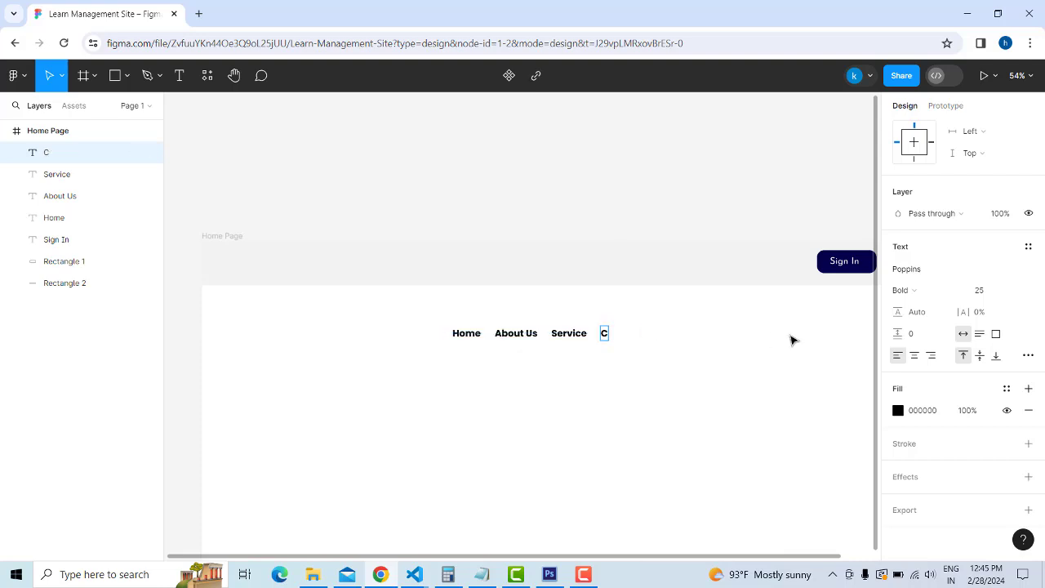
text(ontact us)
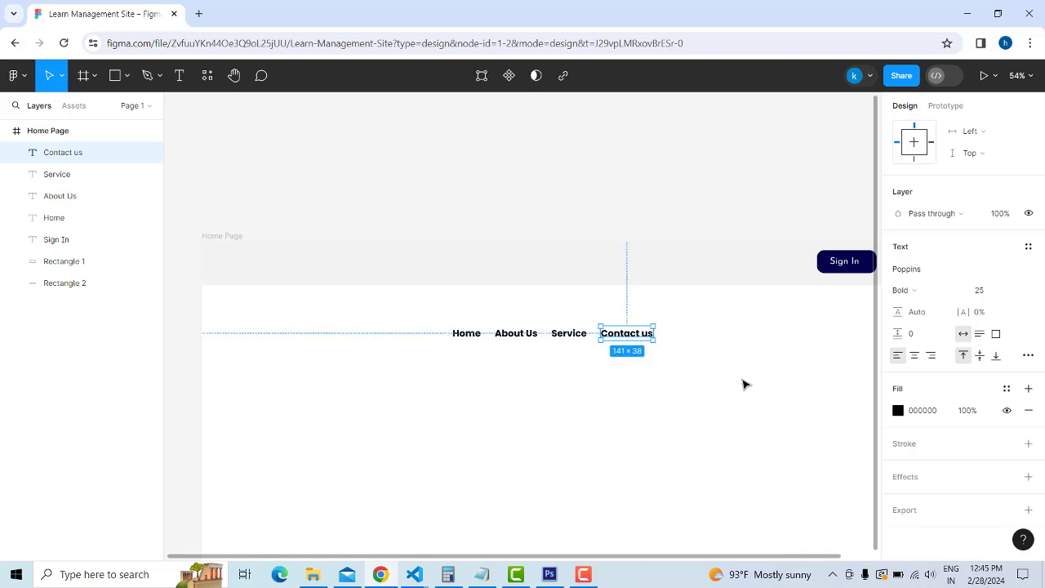
click(535, 415)
Select the four navigation texts together and view the spacing distribution options available for them
drag(415, 311, 685, 376)
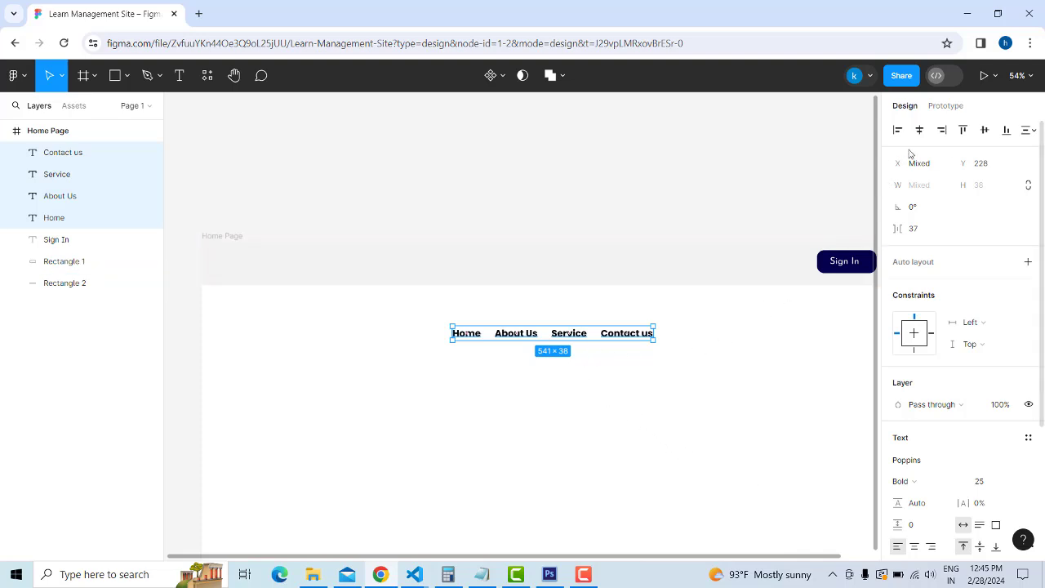
drag(433, 318, 677, 364)
click(427, 329)
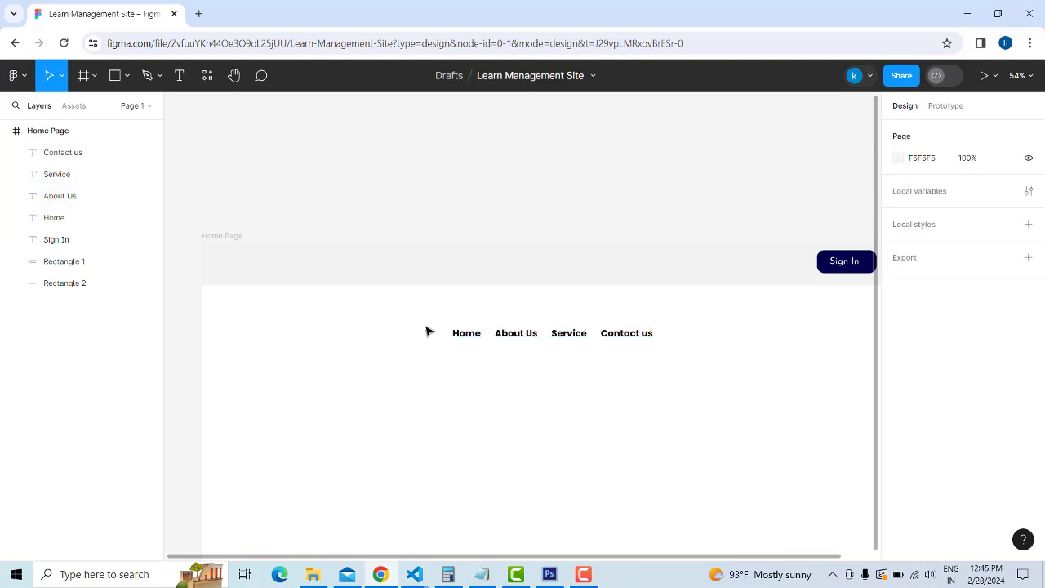
drag(424, 319, 682, 372)
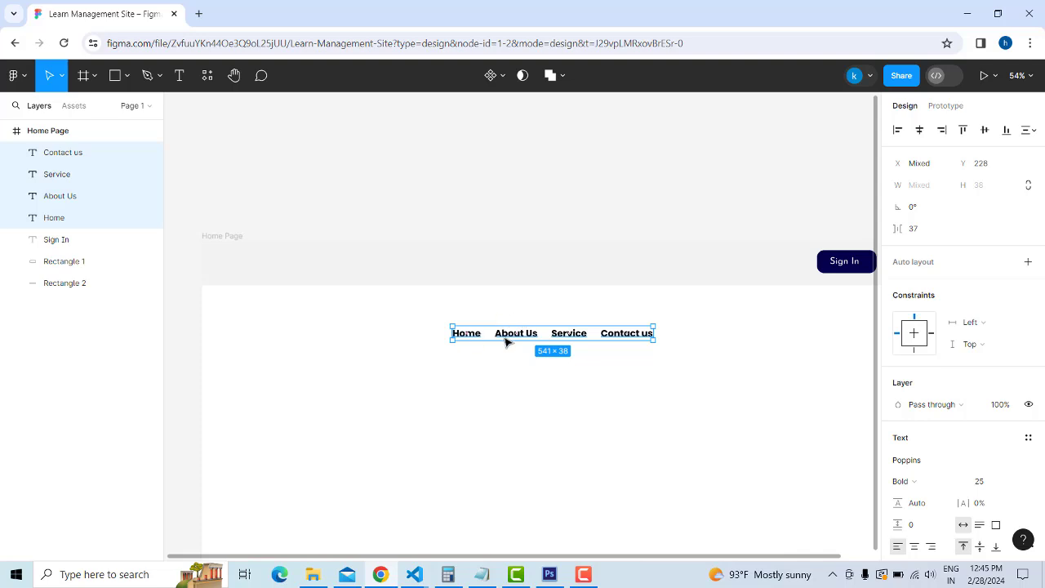
click(1032, 133)
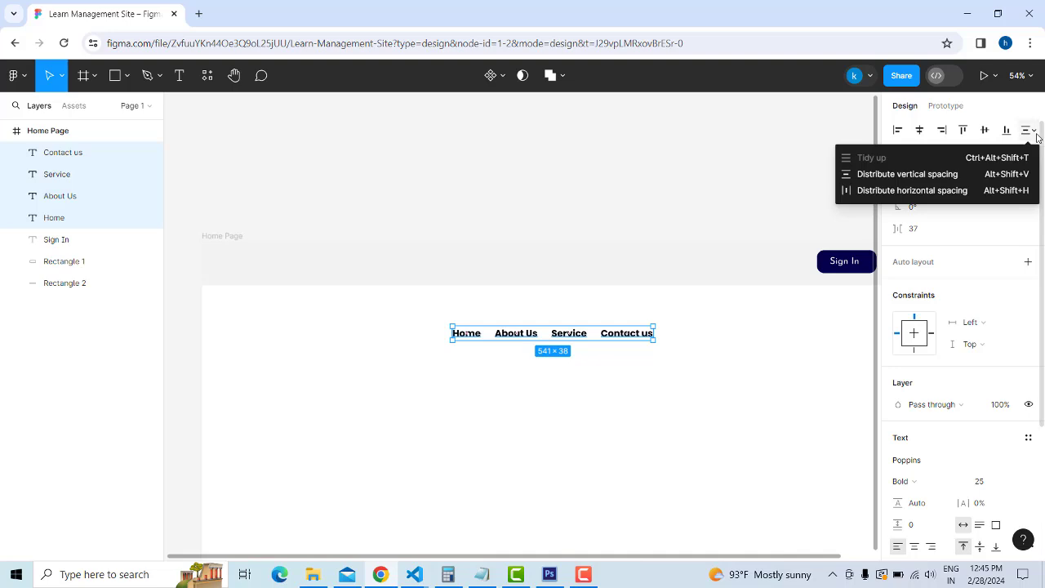
click(555, 477)
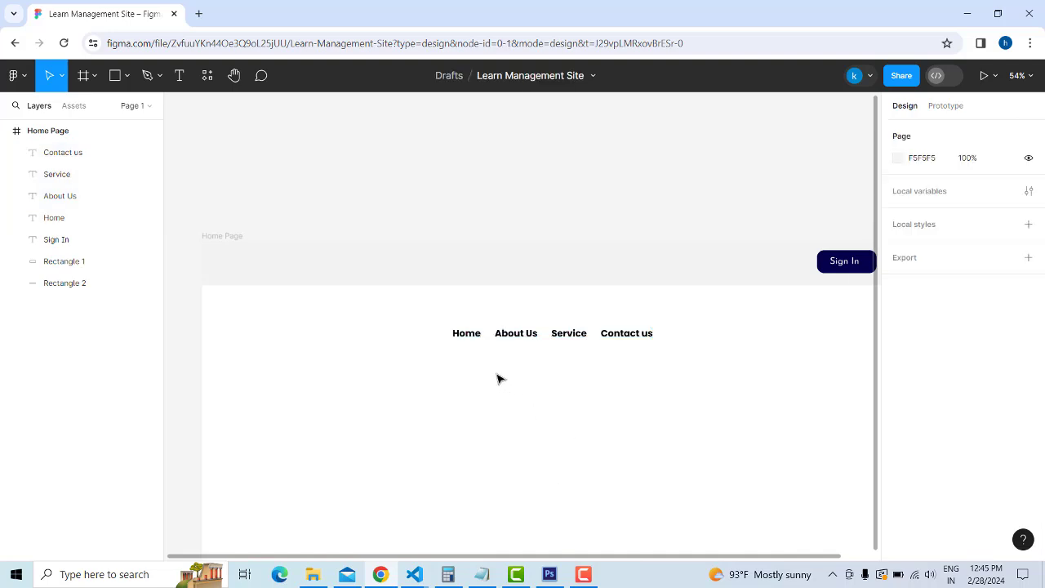
Try to tidy up the spacing of the four navigation texts from "Home" to "Contact us"
click(469, 337)
drag(434, 323, 666, 358)
click(1027, 130)
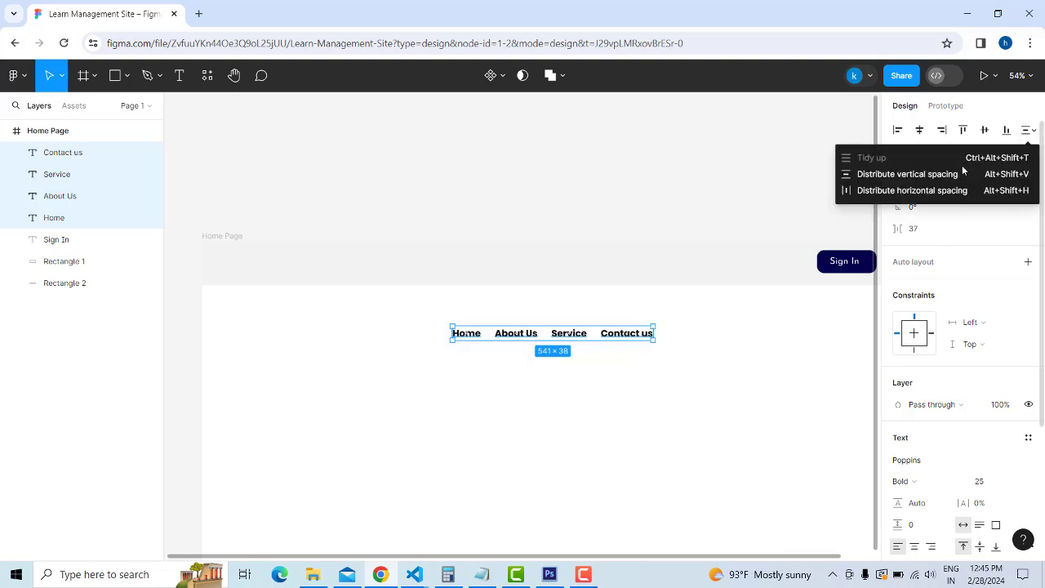
click(994, 159)
click(560, 365)
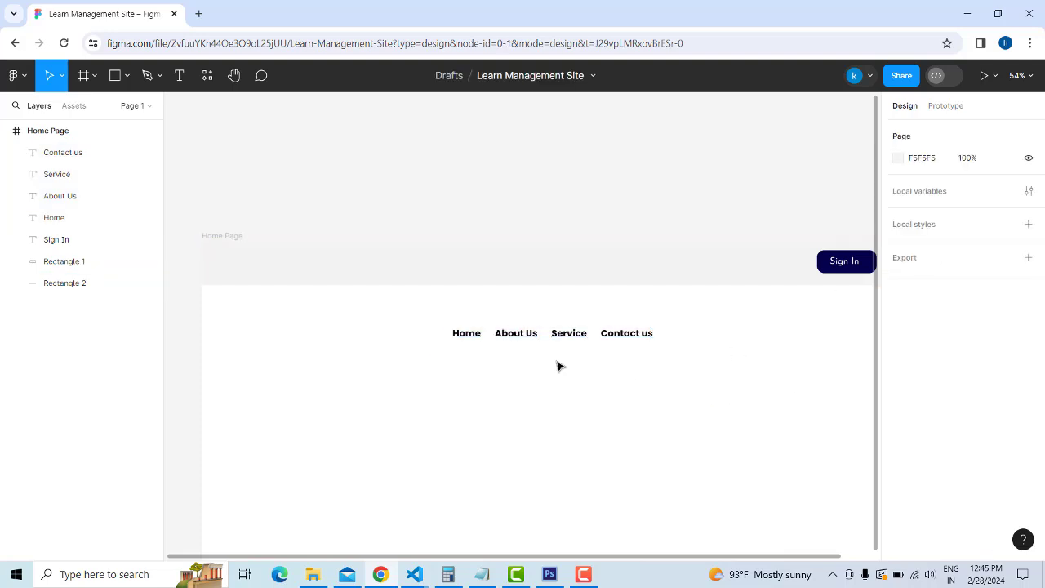
Wrap the four navigation texts in a horizontal auto layout and set the gap between them to 60
drag(428, 319, 664, 359)
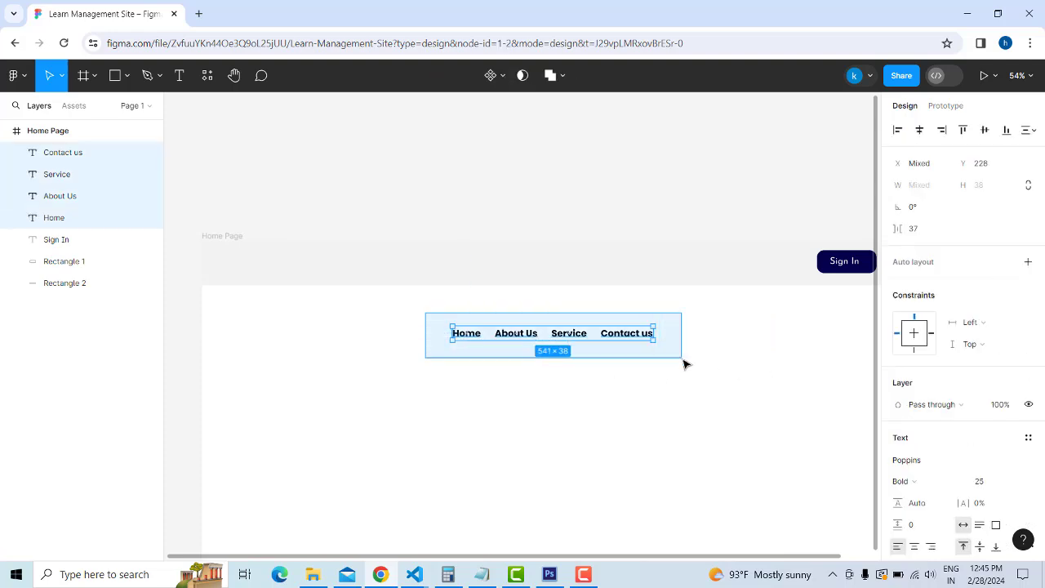
click(485, 357)
drag(434, 327, 717, 370)
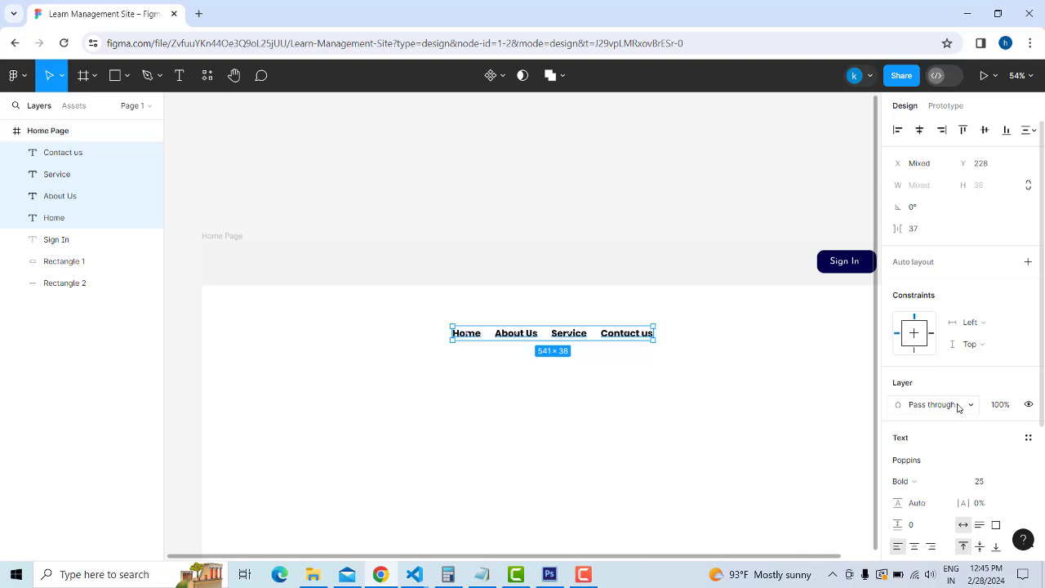
click(1027, 262)
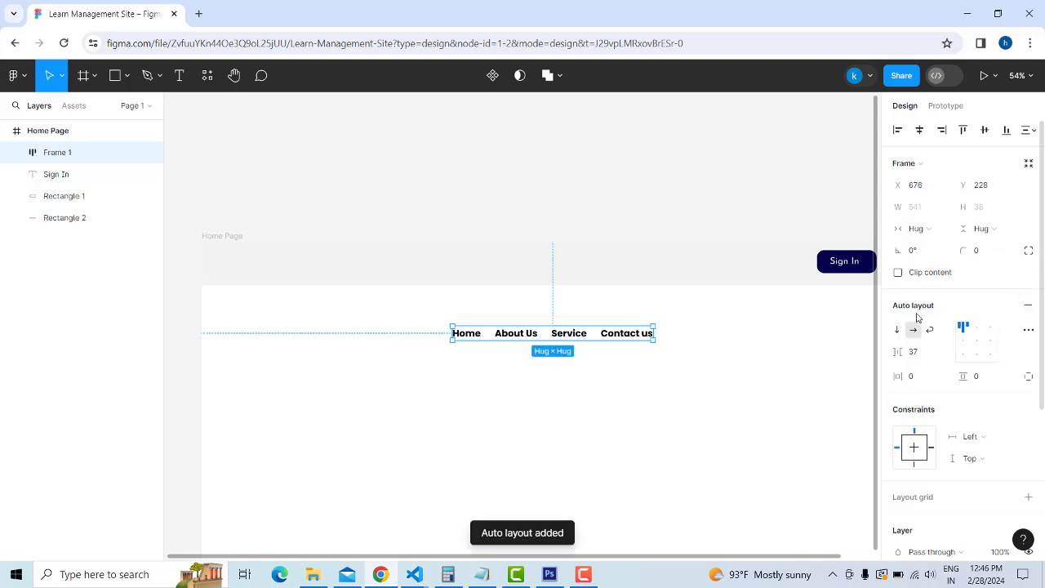
click(918, 353)
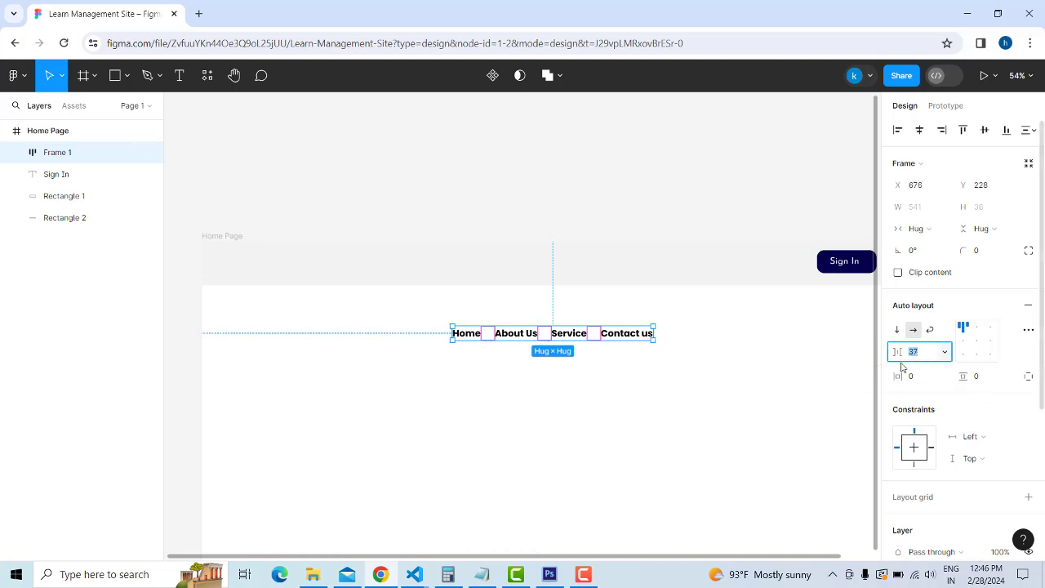
key(Return)
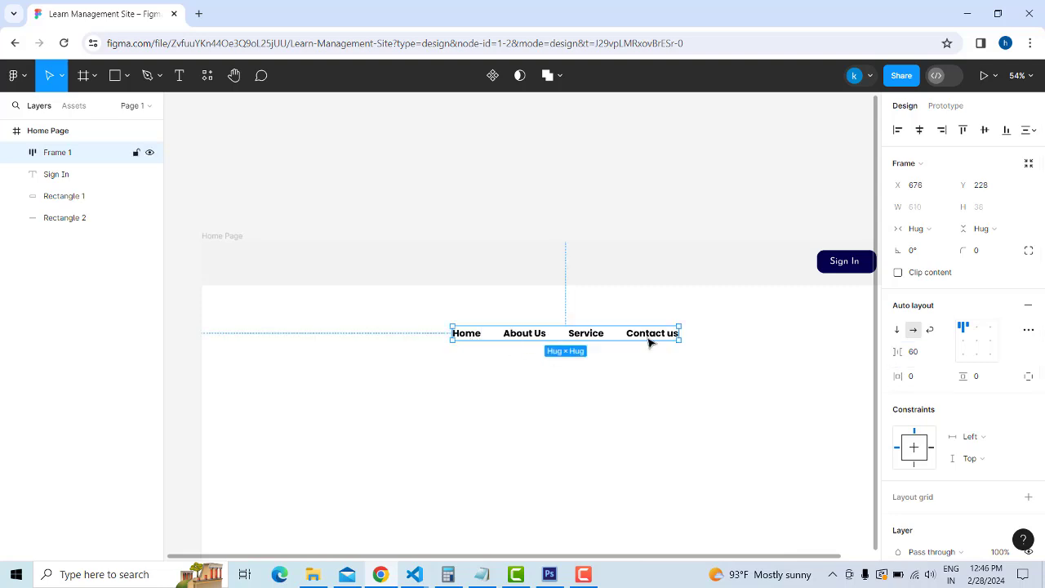
Try a gap of 100 between the navigation texts, and set it back to 60
click(919, 353)
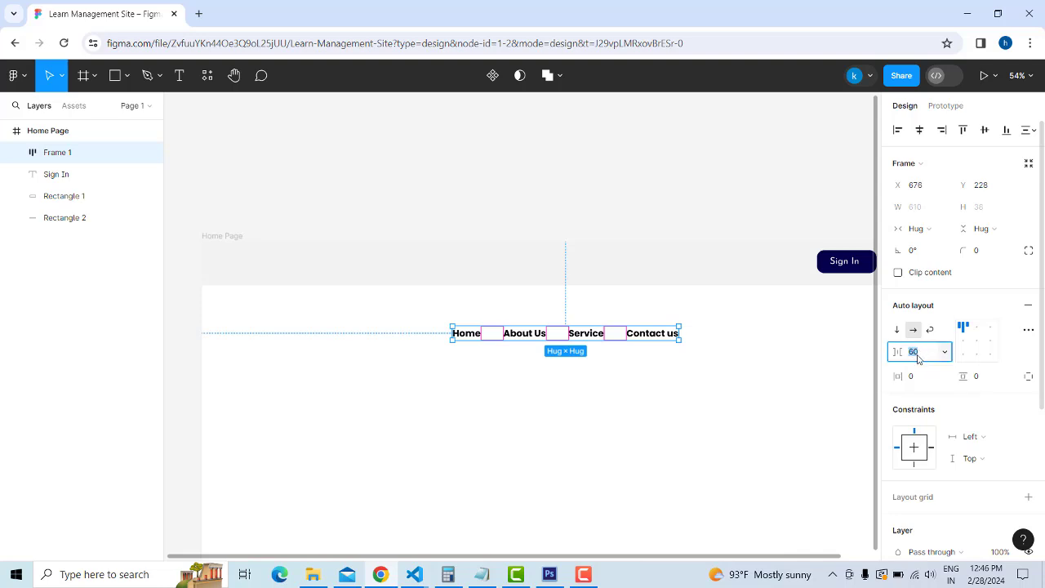
text(100)
key(Return)
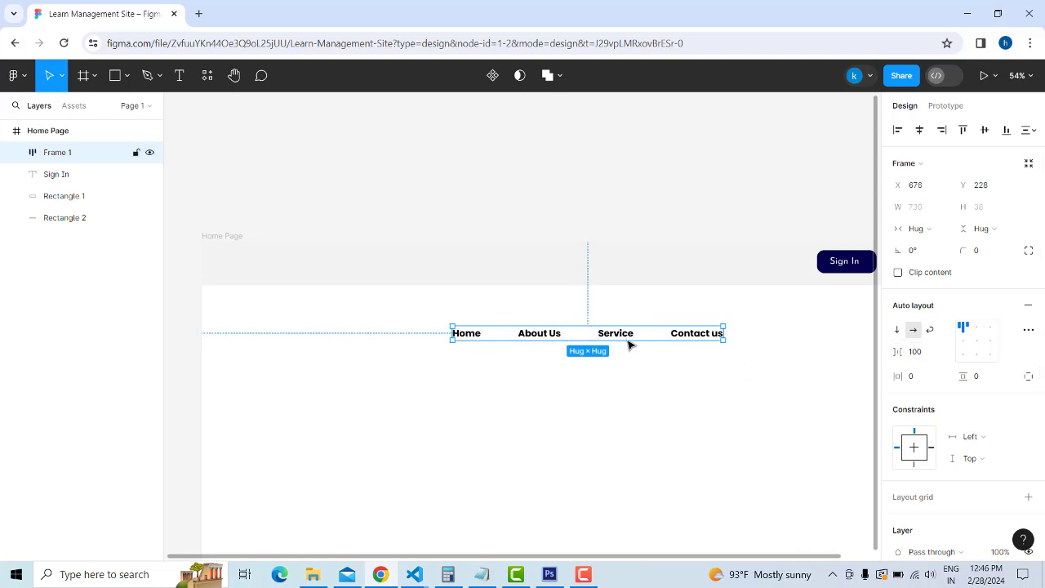
click(923, 354)
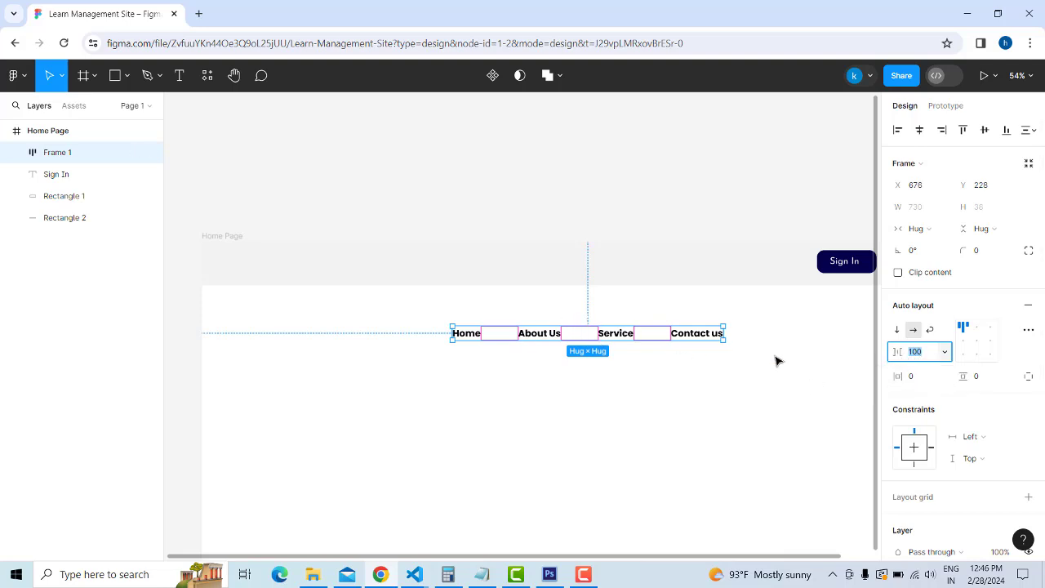
text(60)
key(Return)
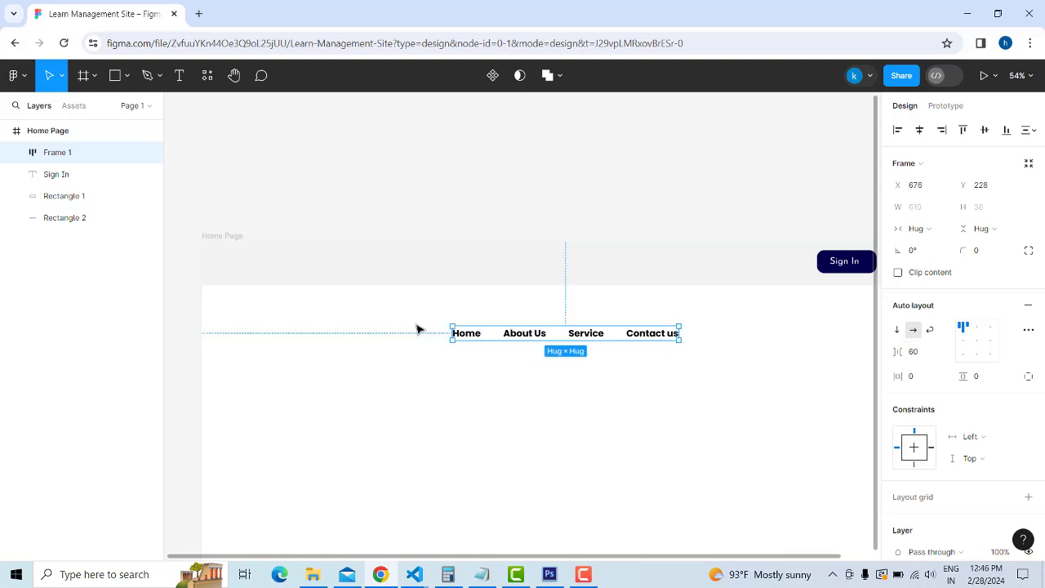
Move the navigation text group up into the light grey header and centre it horizontally in the Home Page frame
drag(409, 316, 749, 386)
drag(645, 343, 670, 271)
click(690, 383)
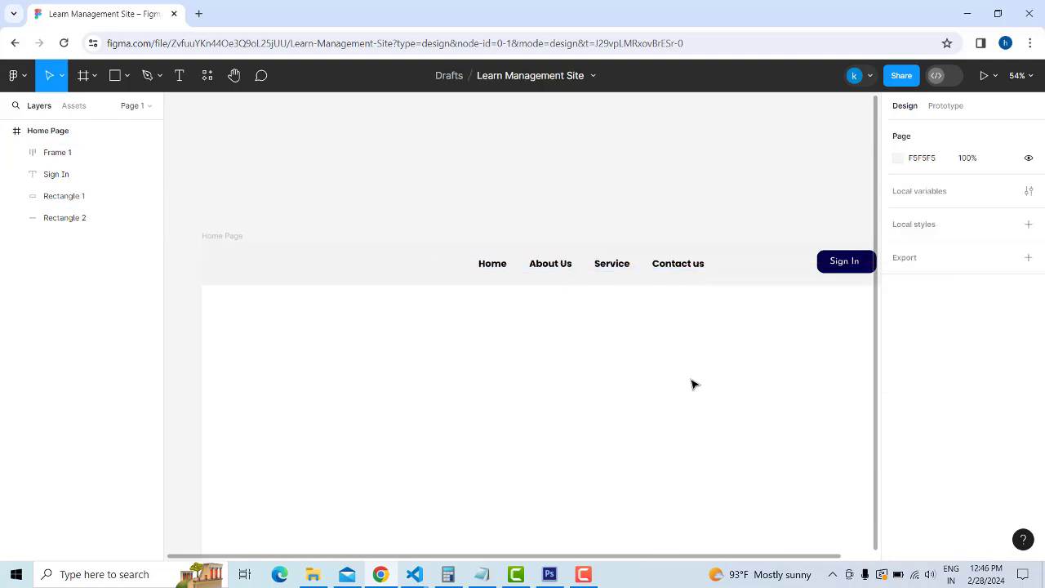
scroll(691, 383, down, 2)
scroll(691, 384, up, 1)
click(672, 227)
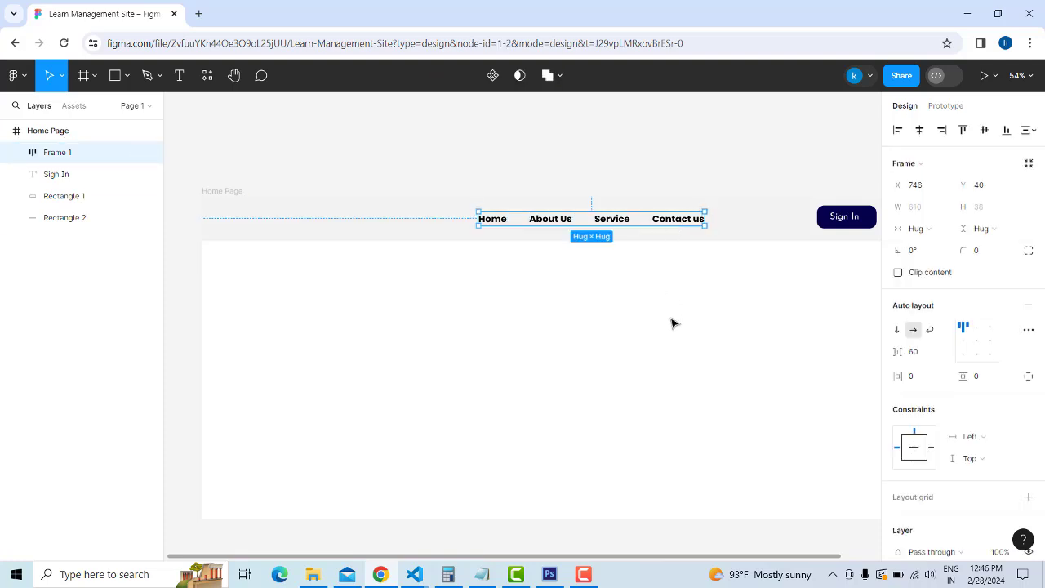
click(920, 129)
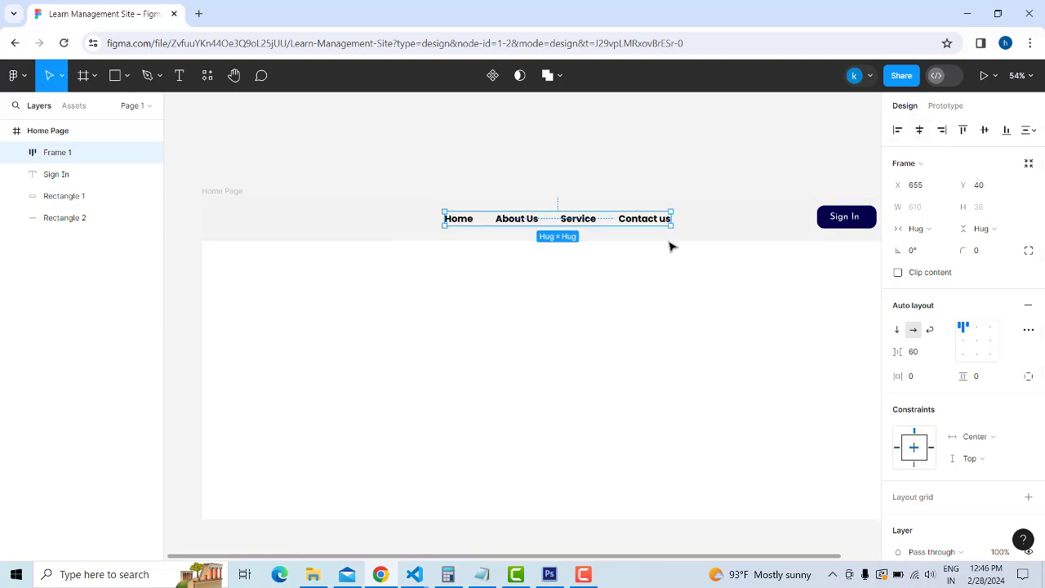
click(645, 333)
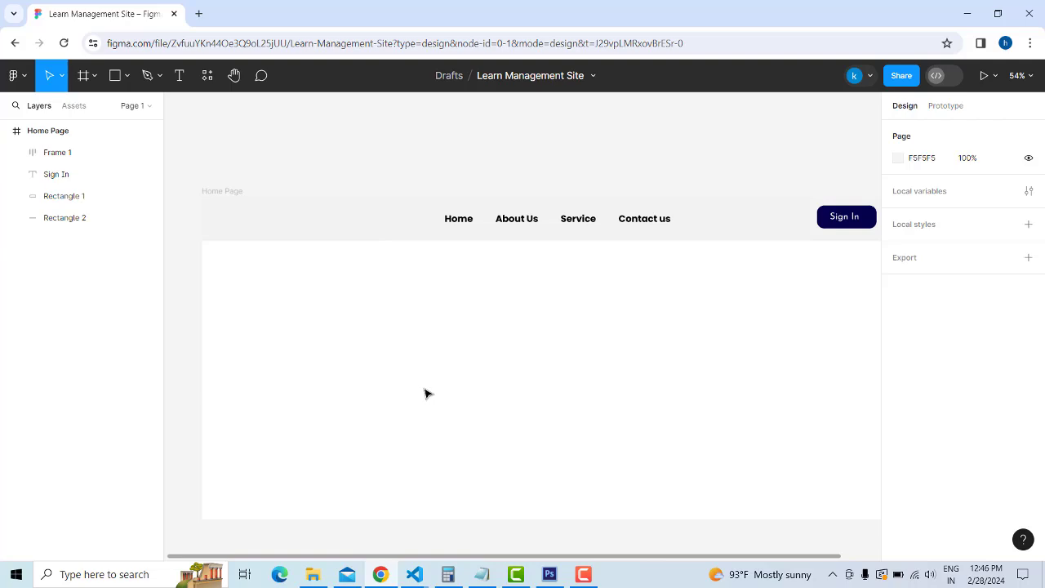
Import the "logo" image from the computer's Desktop folder and place it at the left end of the header
click(312, 574)
click(52, 283)
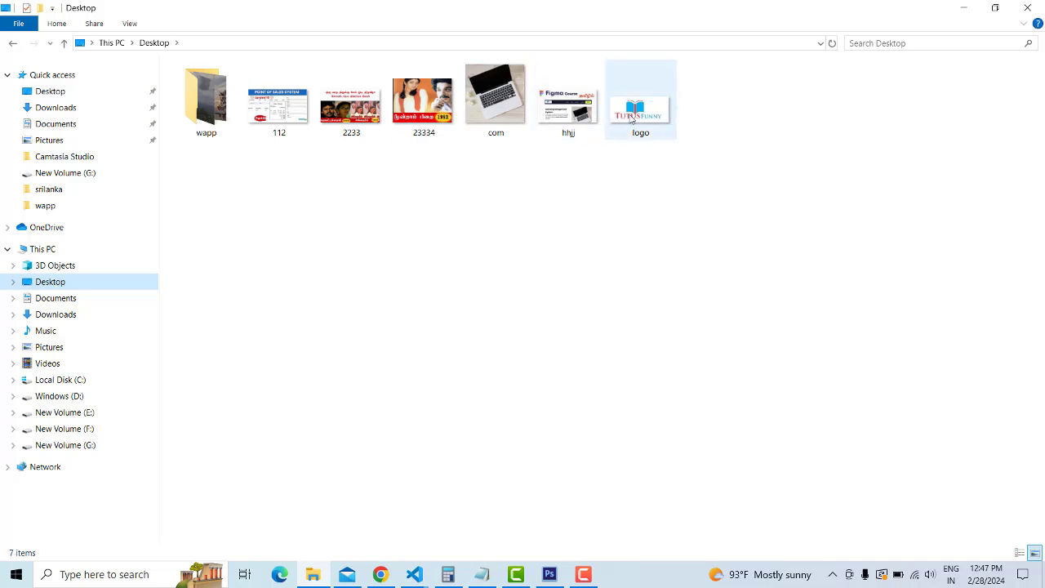
drag(716, 7, 700, 325)
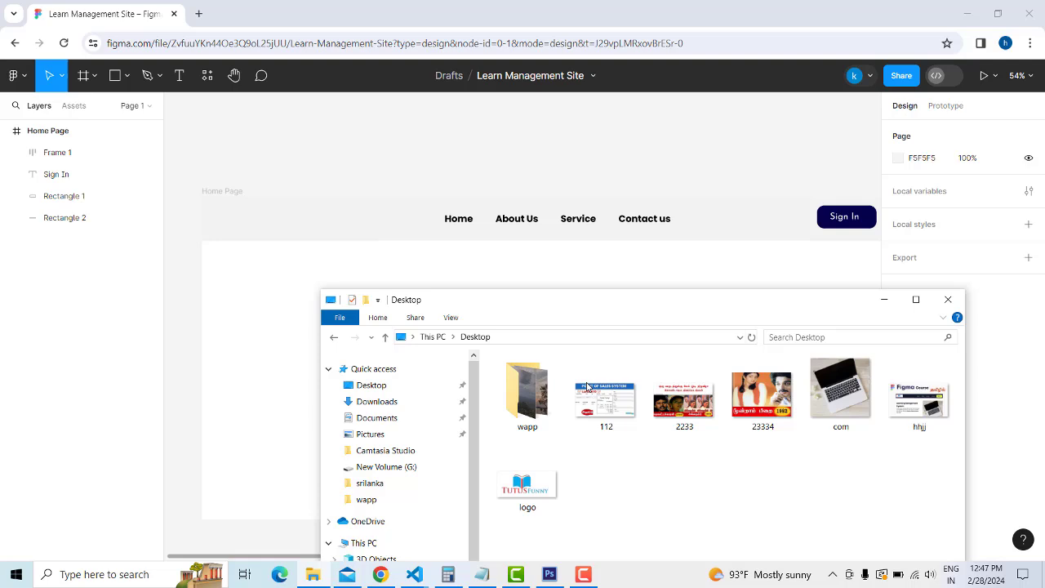
click(523, 495)
drag(524, 494, 349, 230)
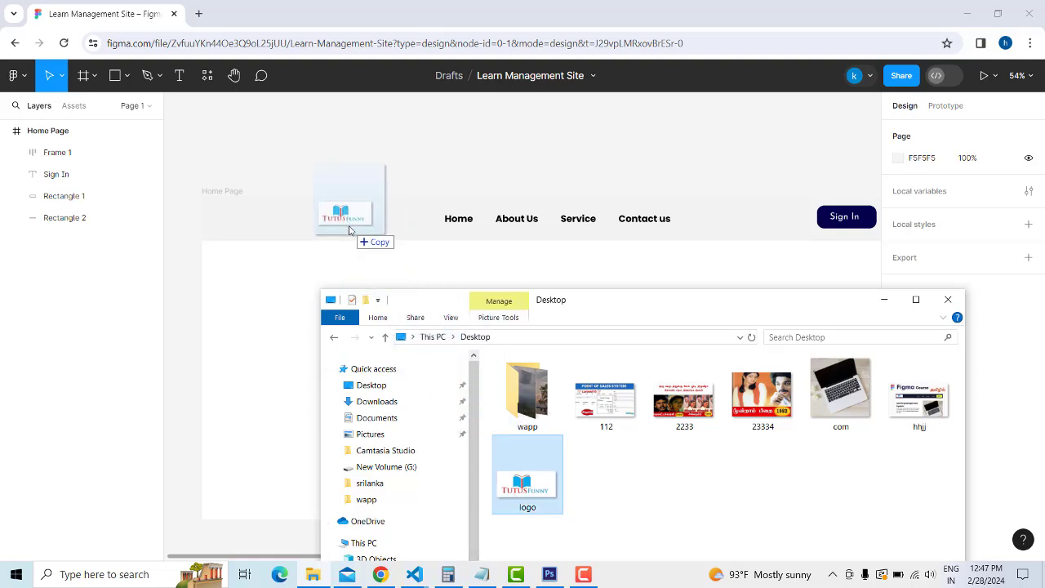
drag(350, 231, 287, 234)
click(404, 415)
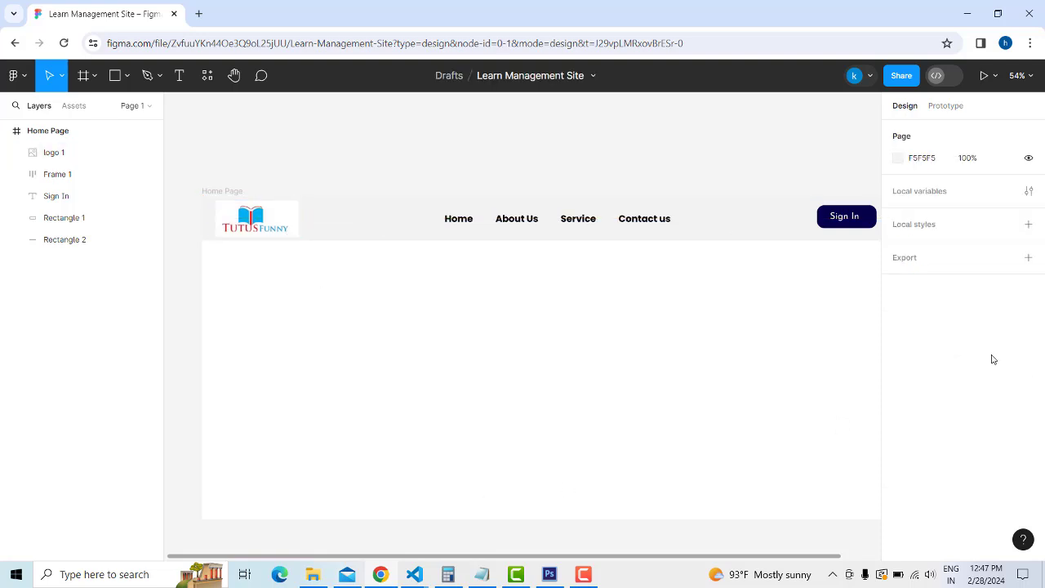
scroll(776, 338, down, 1)
scroll(776, 338, up, 2)
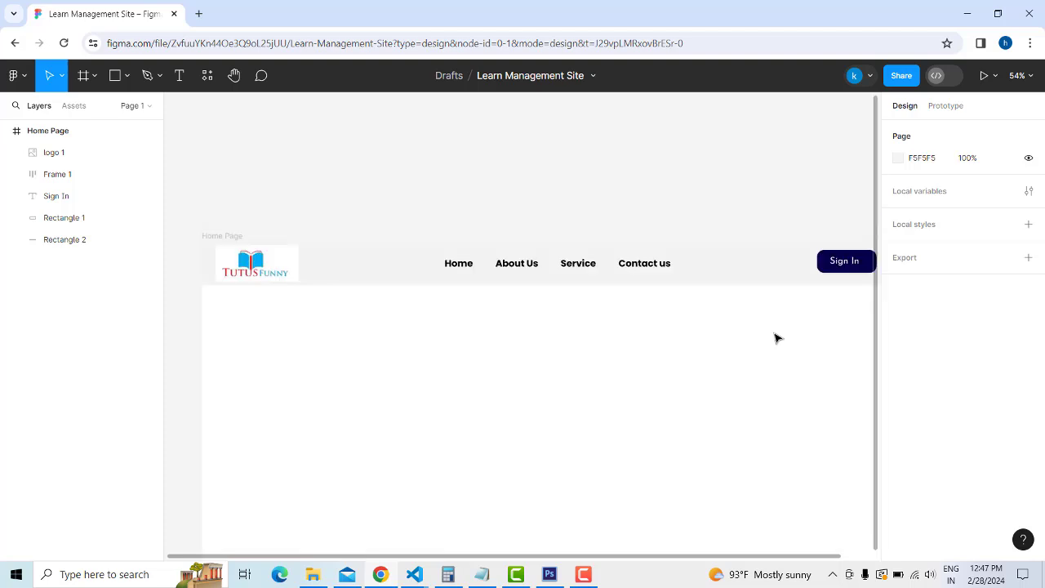
scroll(776, 338, down, 1)
scroll(759, 360, up, 1)
scroll(759, 359, down, 1)
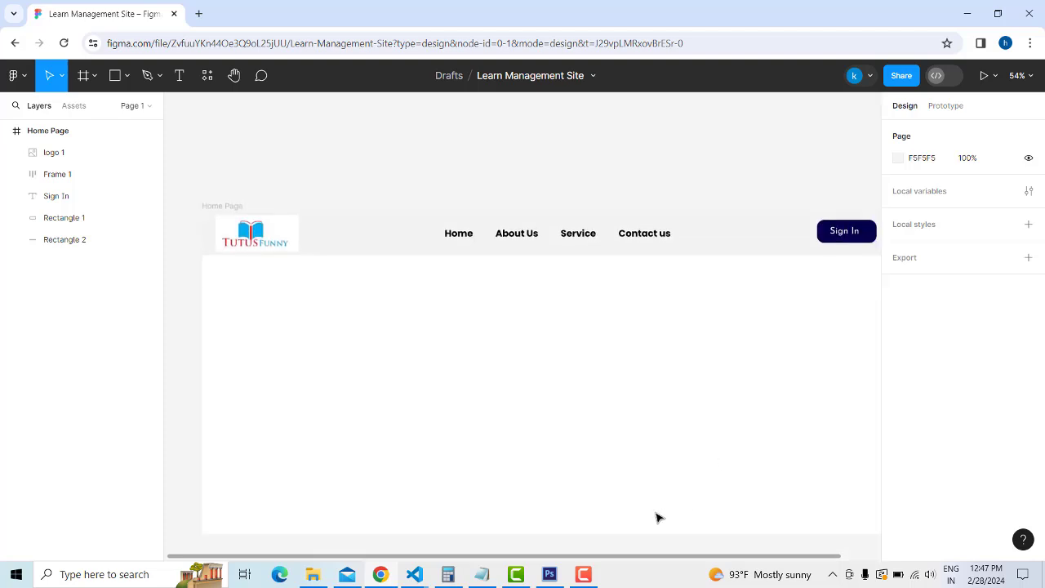
drag(621, 561, 650, 564)
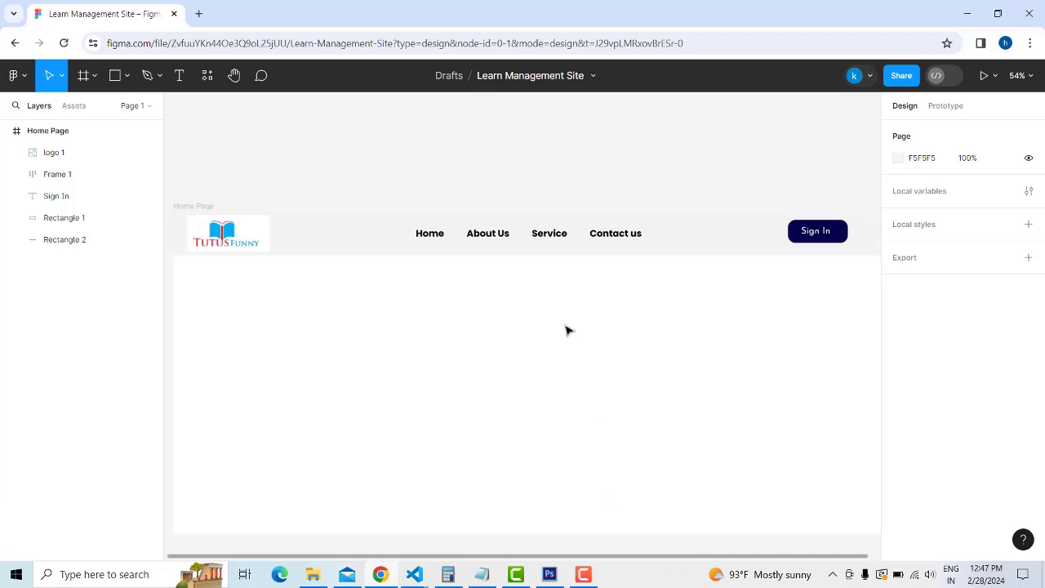
Add a layout grid to the Home Page frame and change it to columns with a count of 12
click(193, 207)
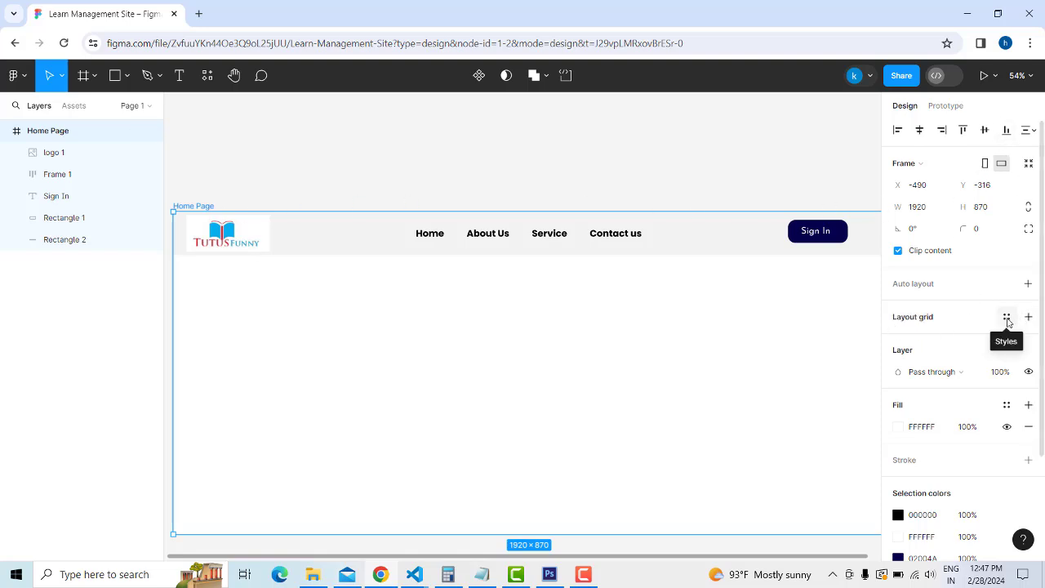
click(927, 319)
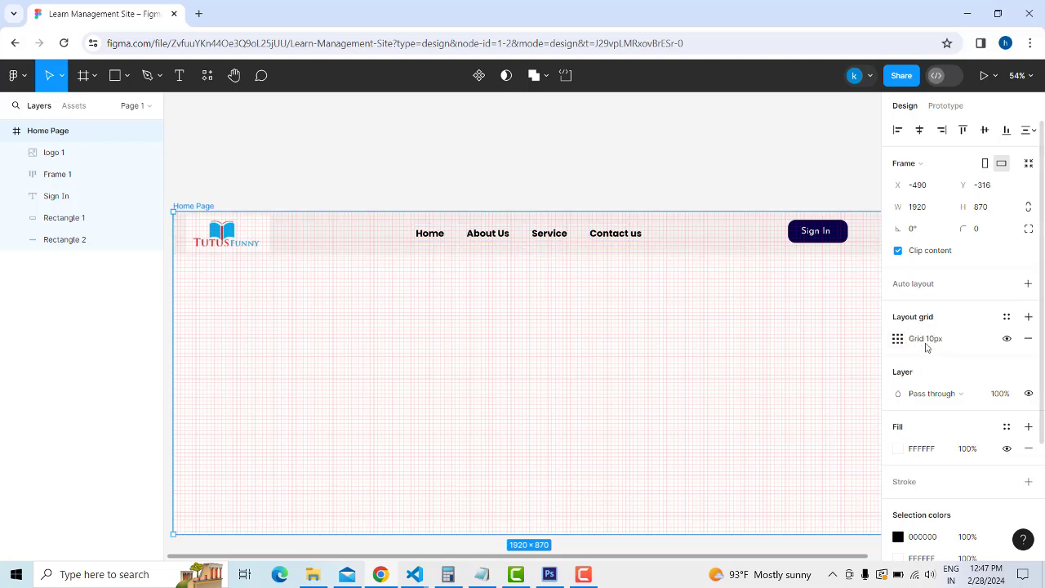
click(898, 340)
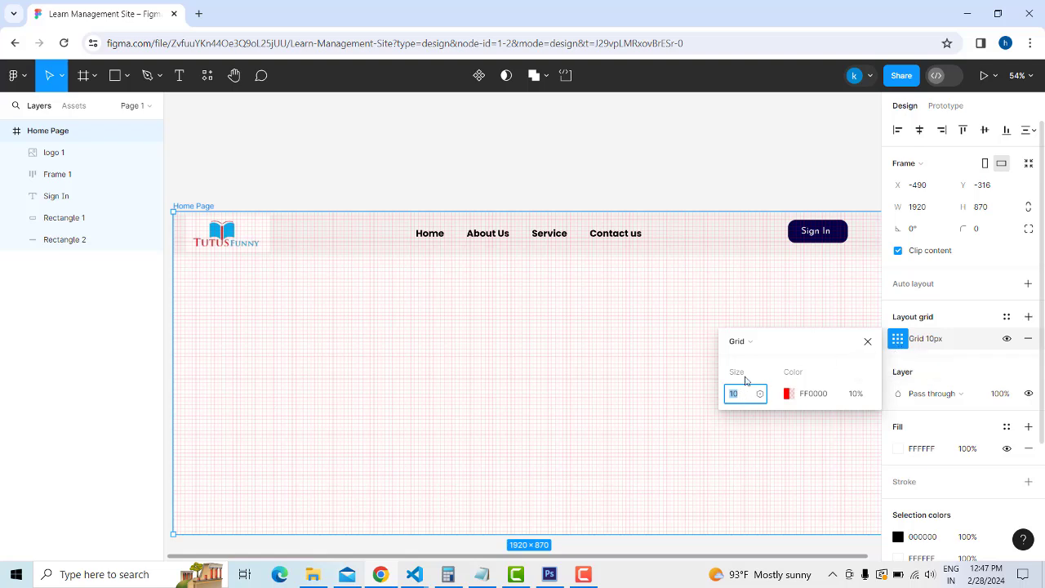
click(756, 342)
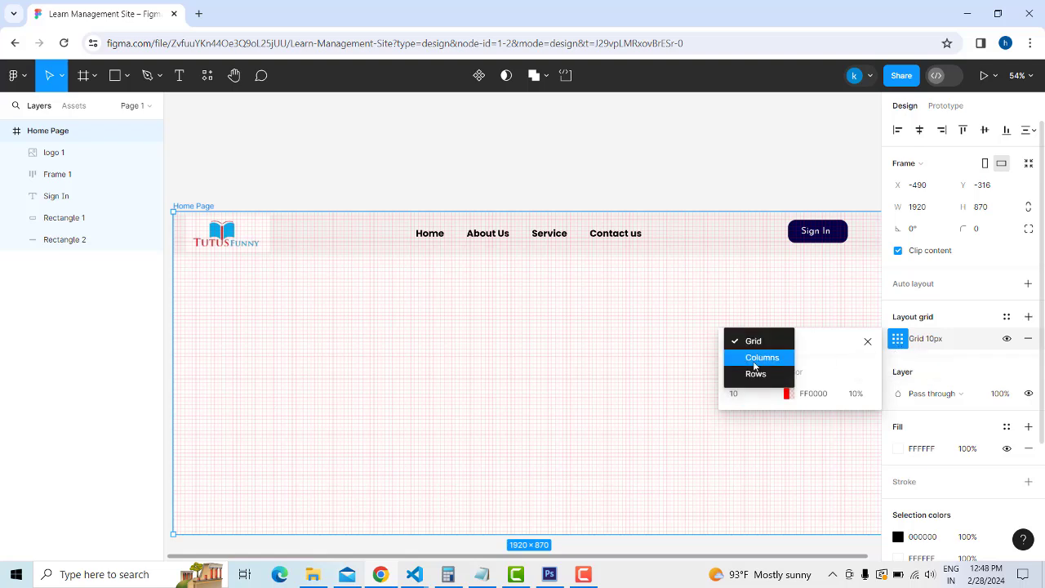
click(757, 357)
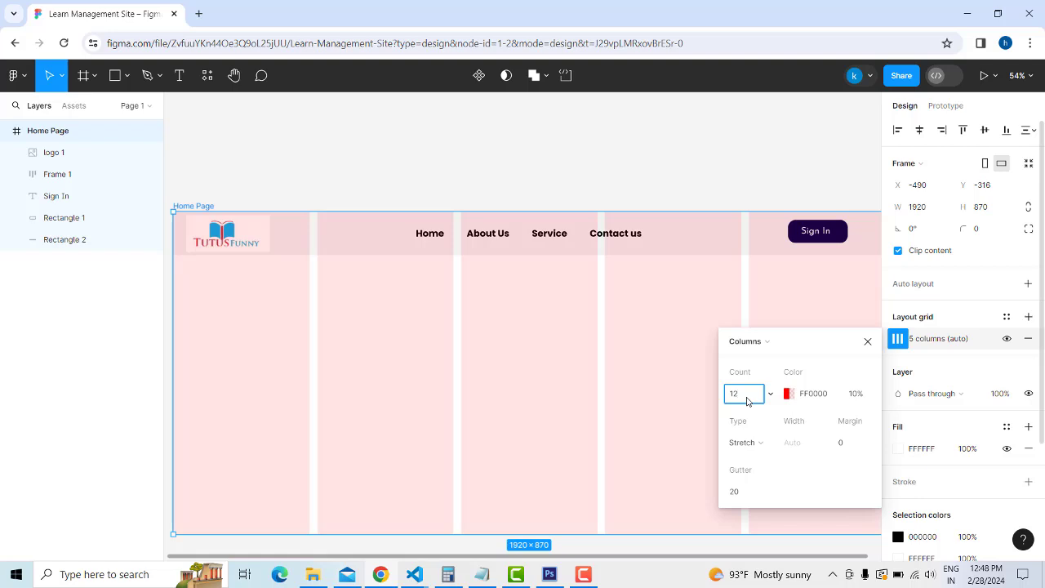
Set the column grid's type to Center, with a column width of 72 and a gutter of 32
click(757, 442)
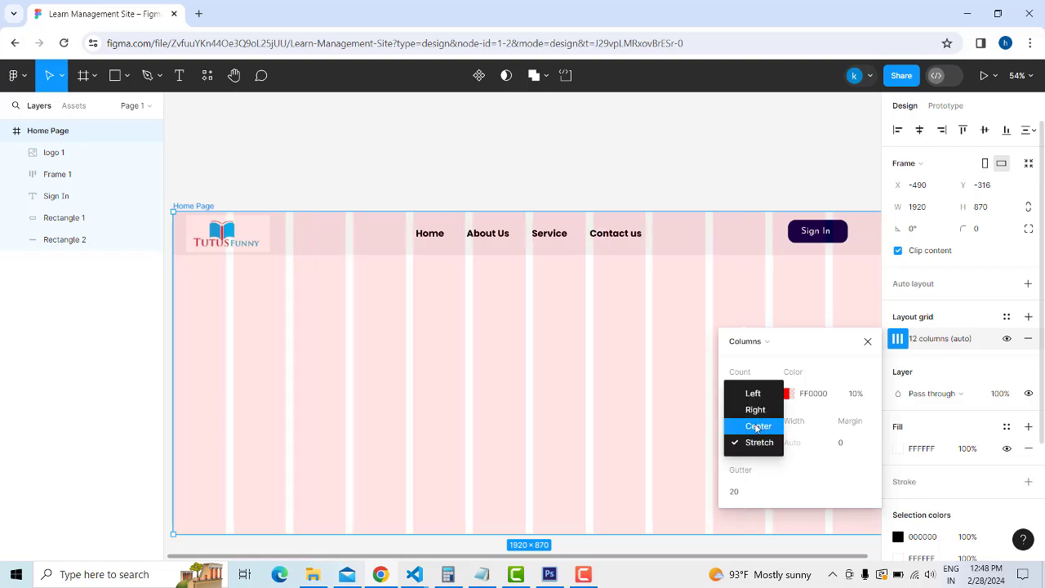
click(755, 427)
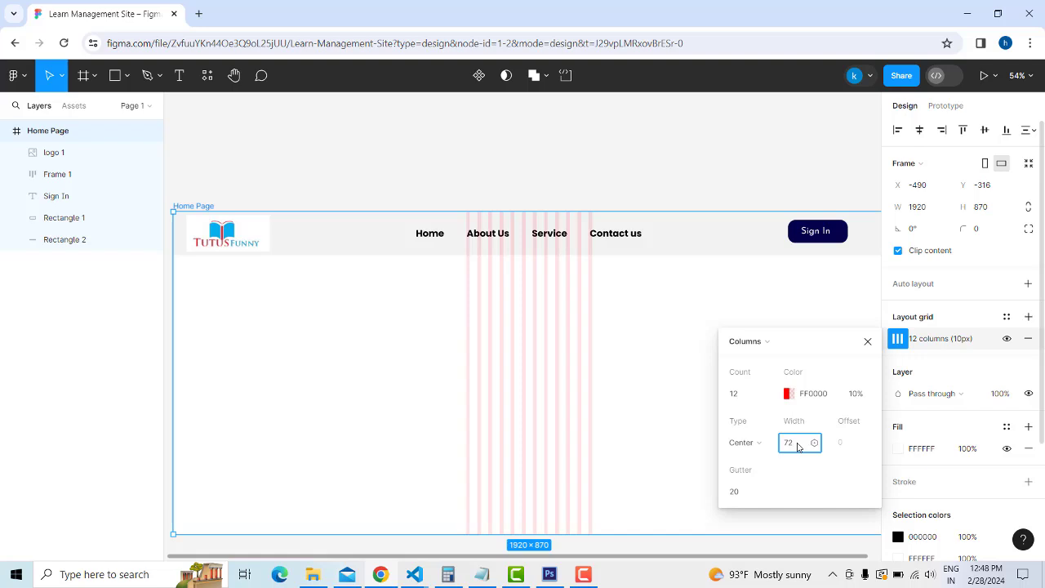
click(739, 492)
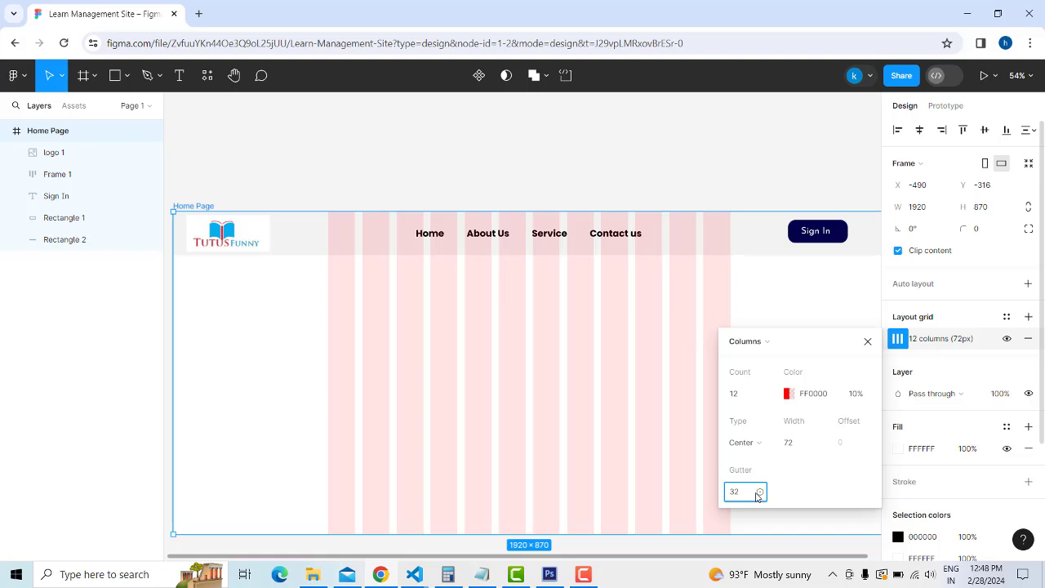
key(Return)
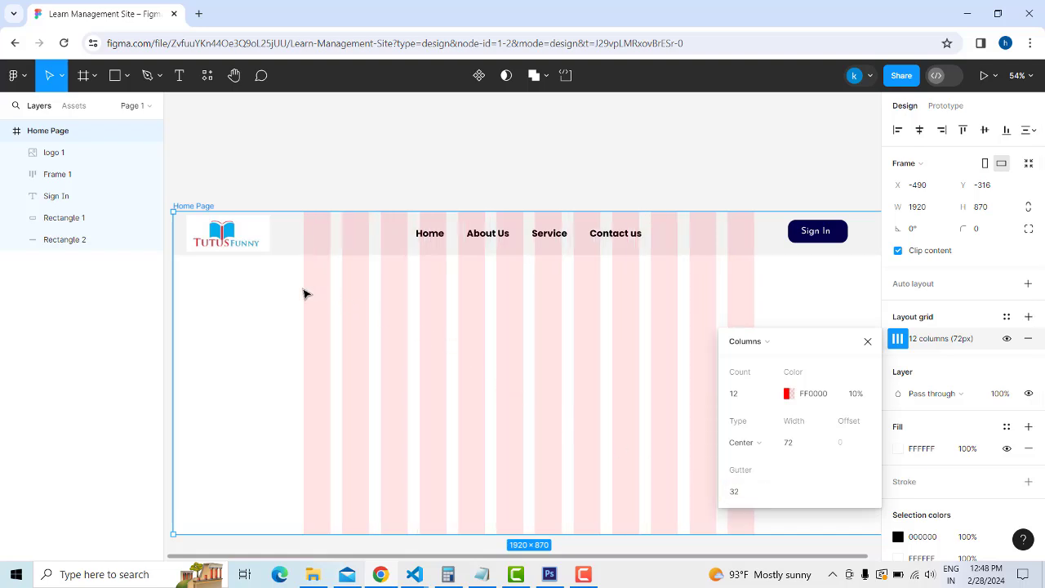
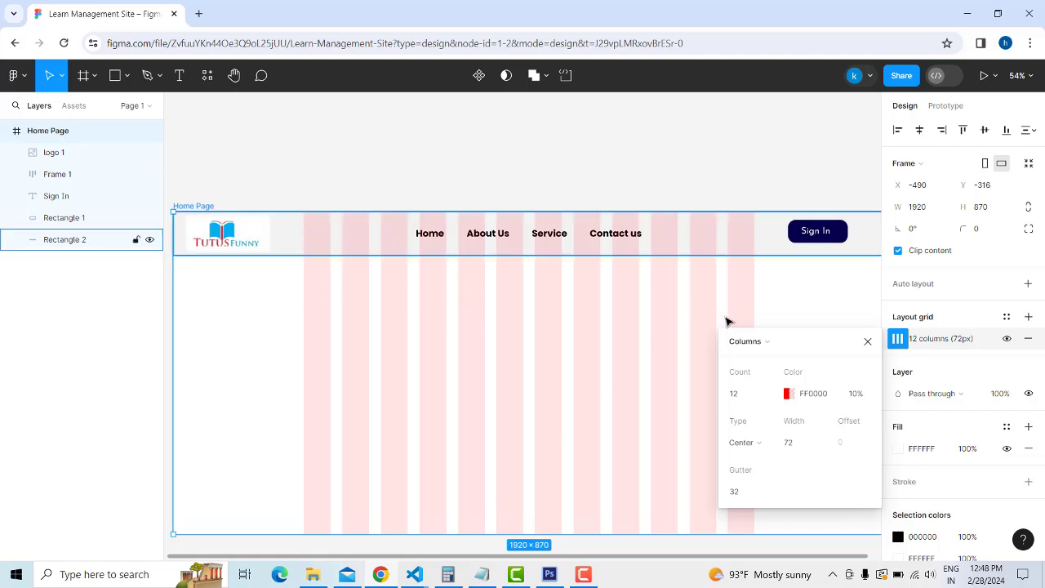
click(870, 342)
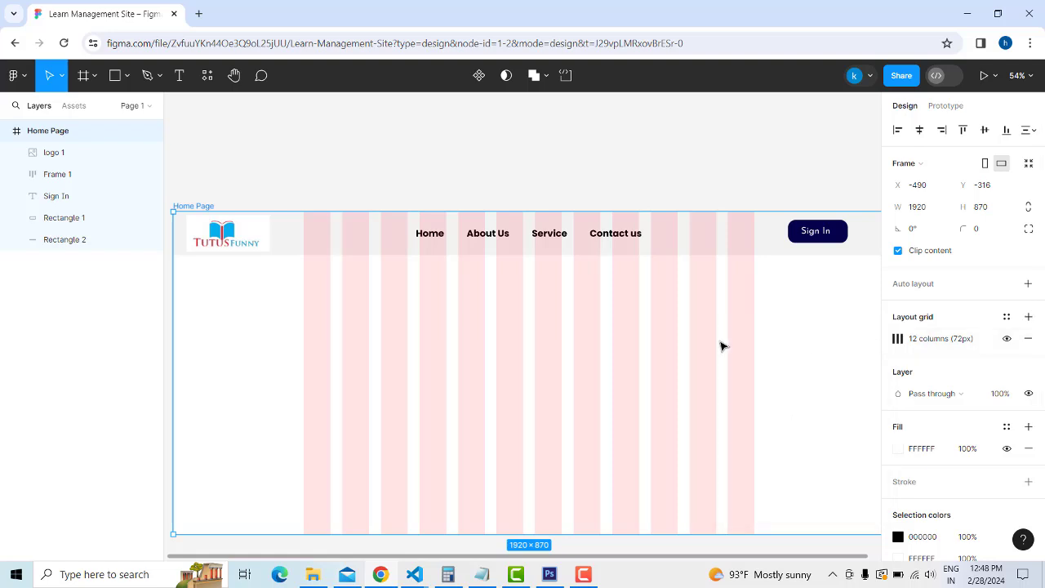
Move the logo inside the column grid's left edge and the "Sign In" button with its text inside the right edge
click(224, 245)
drag(215, 245, 331, 244)
click(828, 240)
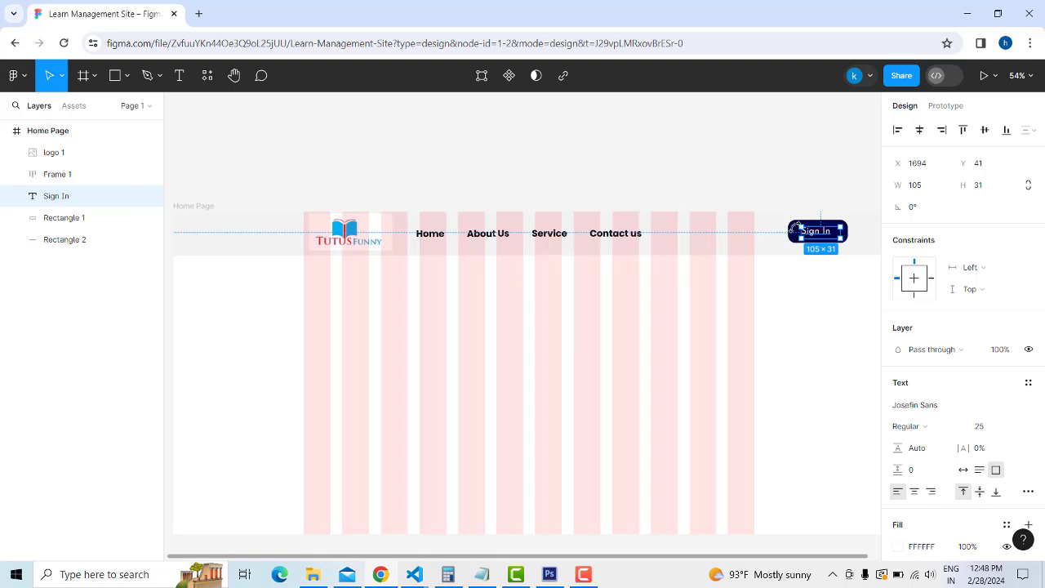
click(795, 198)
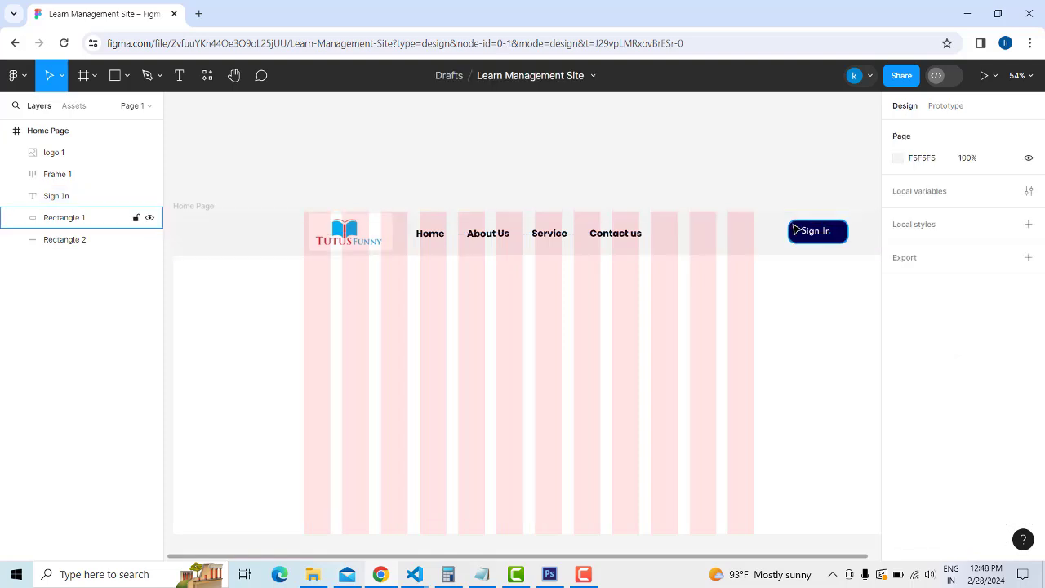
click(820, 242)
shift+click(818, 238)
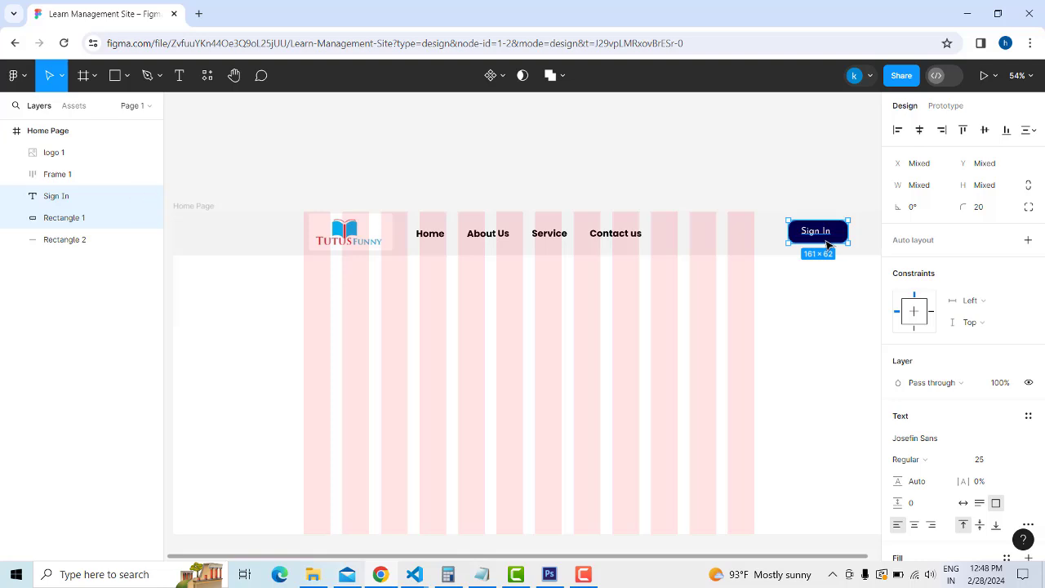
drag(817, 239, 724, 244)
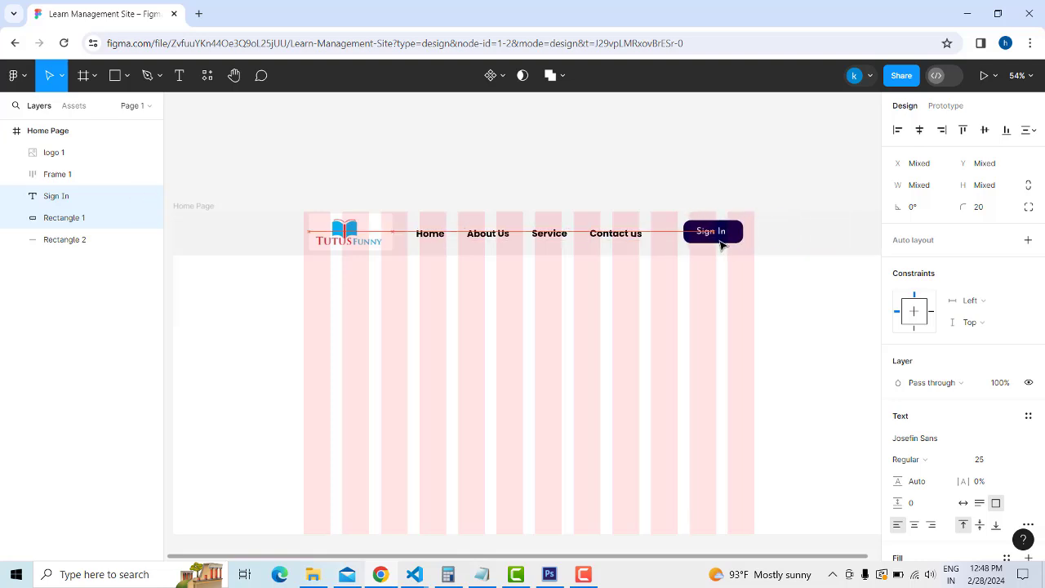
Hide the 12-column layout grid on the Home Page frame
click(806, 303)
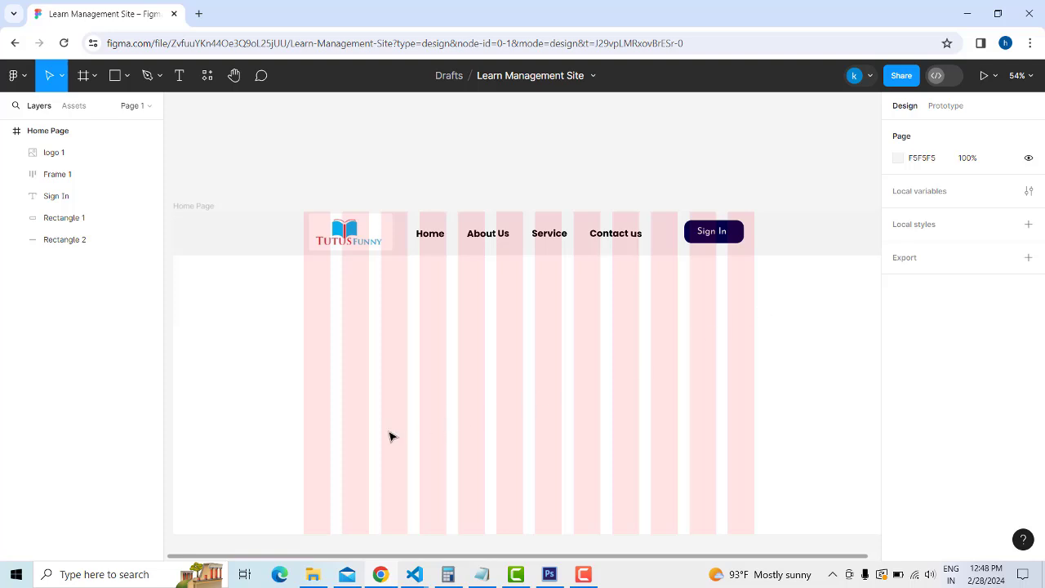
scroll(541, 236, down, 5)
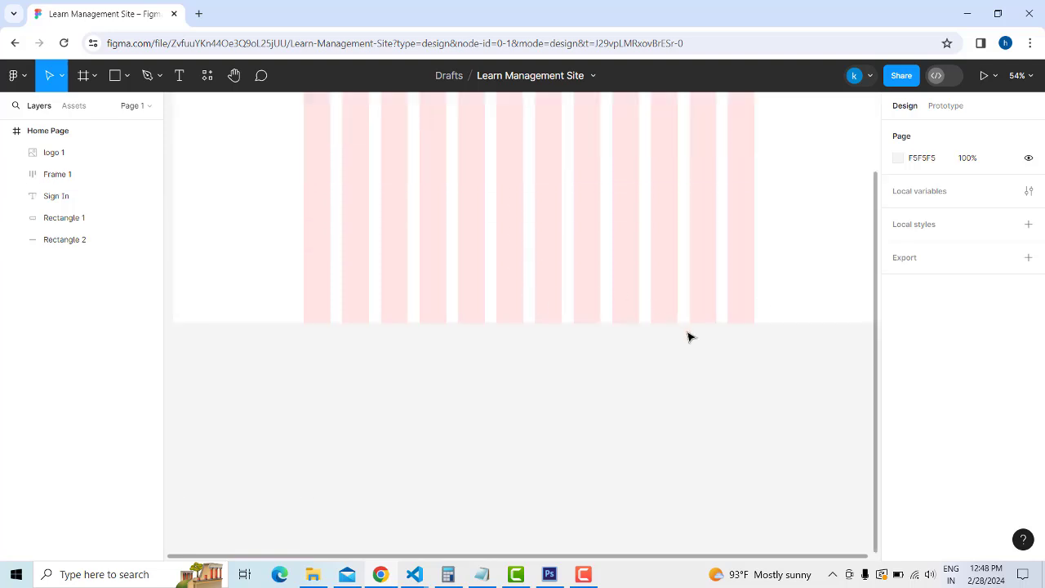
scroll(689, 338, up, 5)
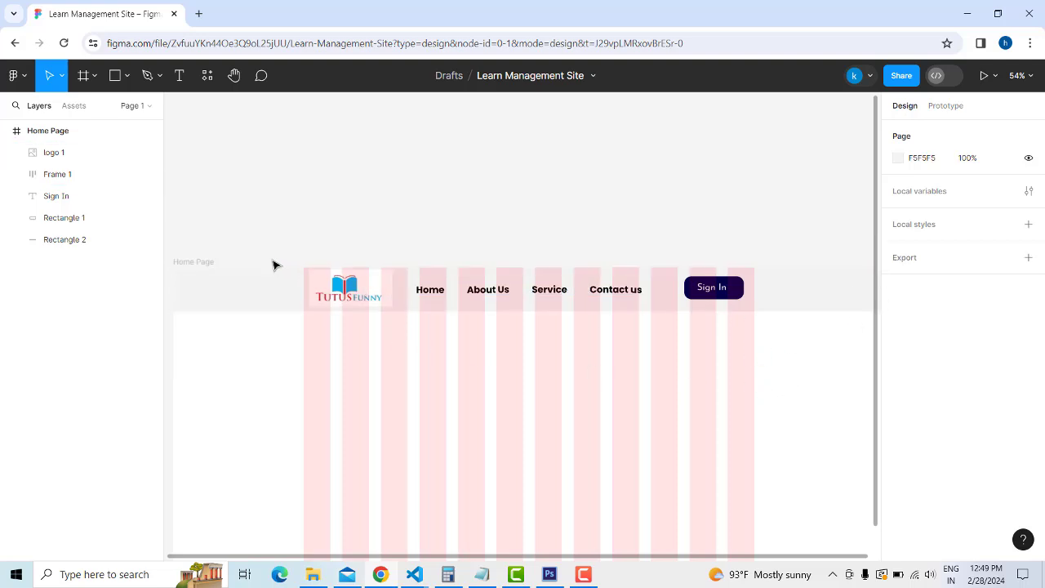
click(193, 264)
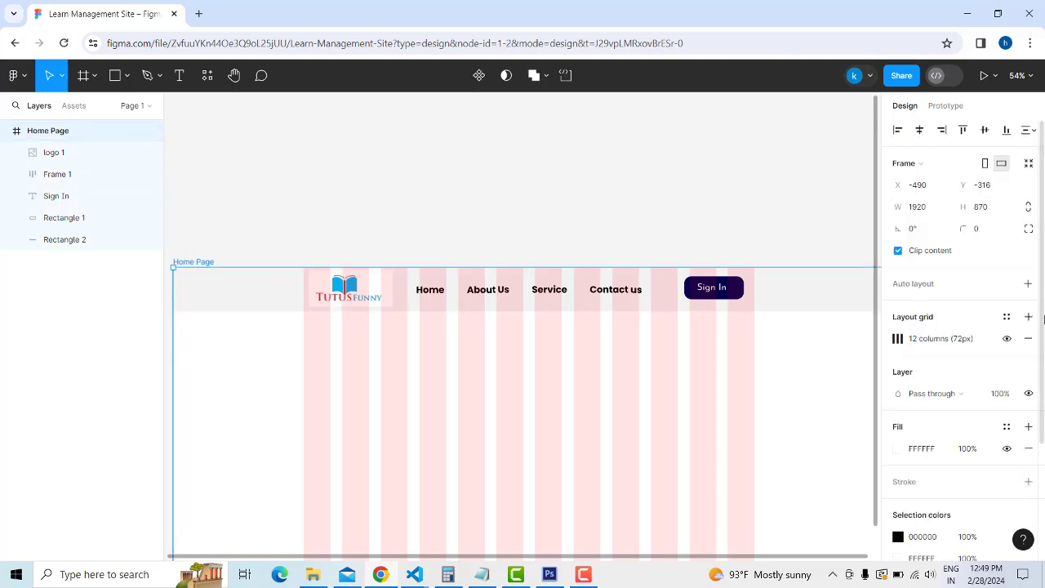
click(1007, 340)
scroll(616, 447, down, 3)
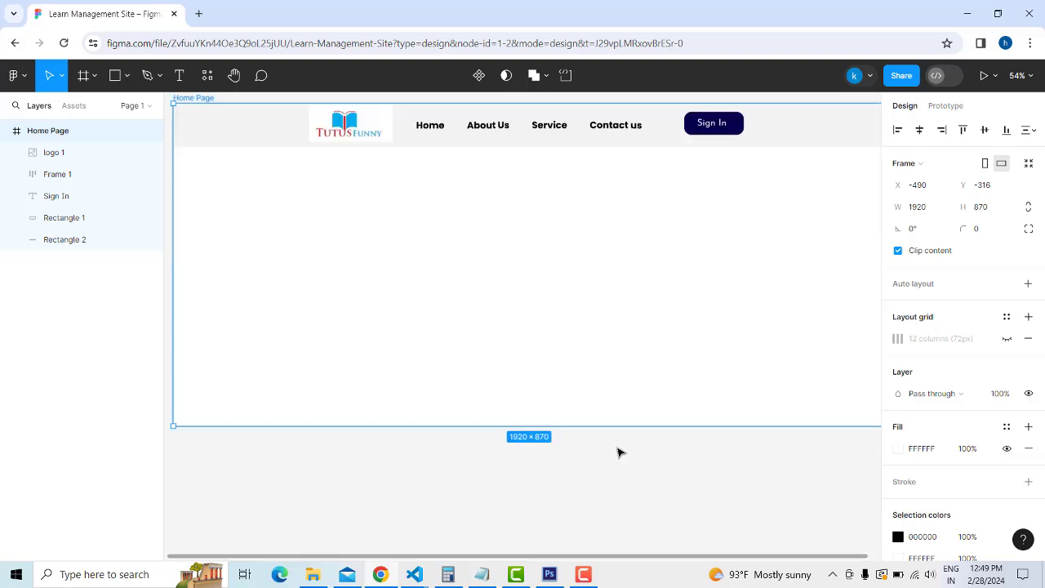
scroll(617, 449, up, 2)
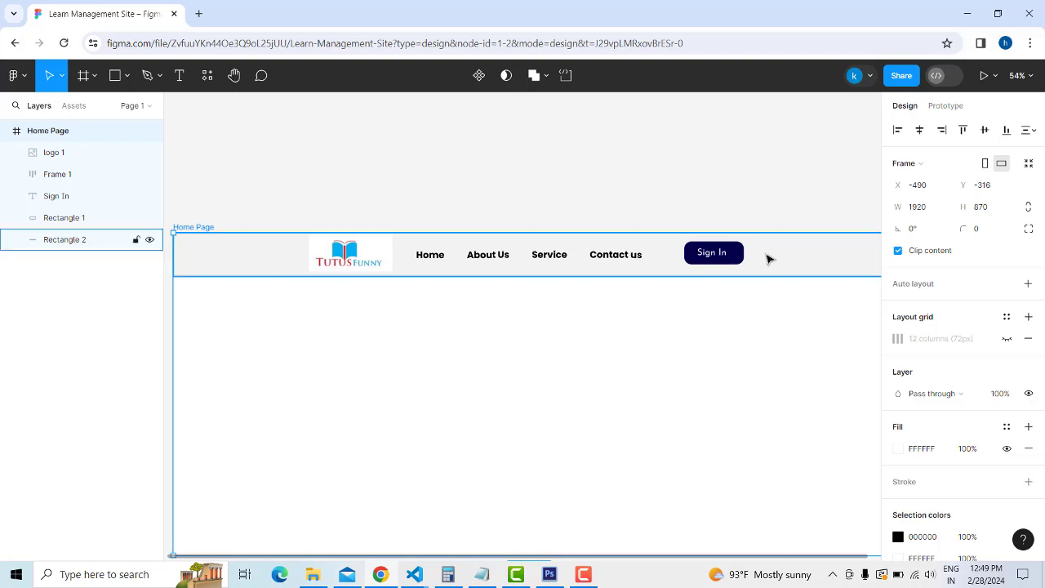
Look through the header navigation frame's design properties for a text size setting
click(618, 258)
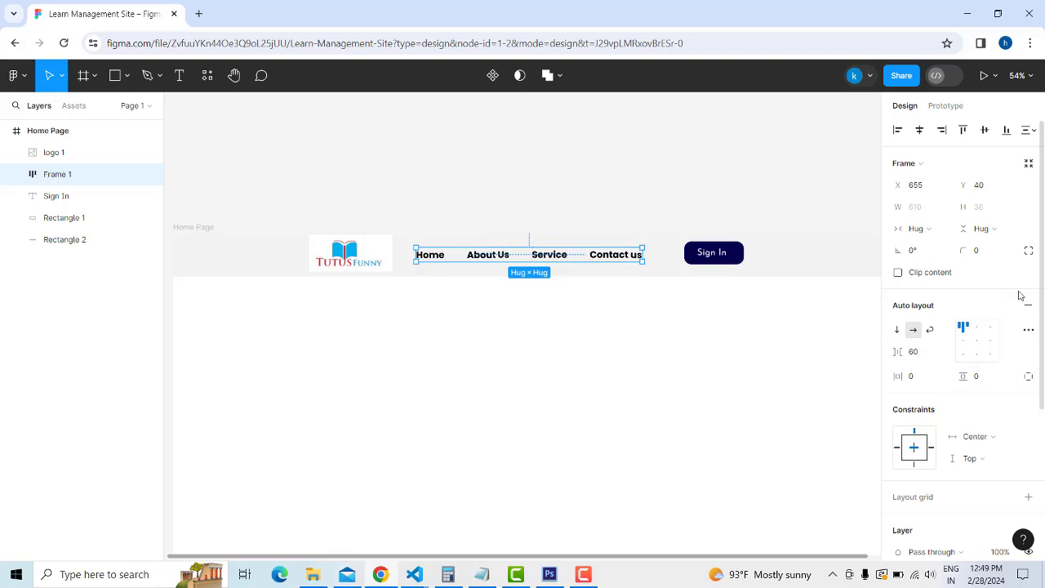
scroll(1019, 294, down, 5)
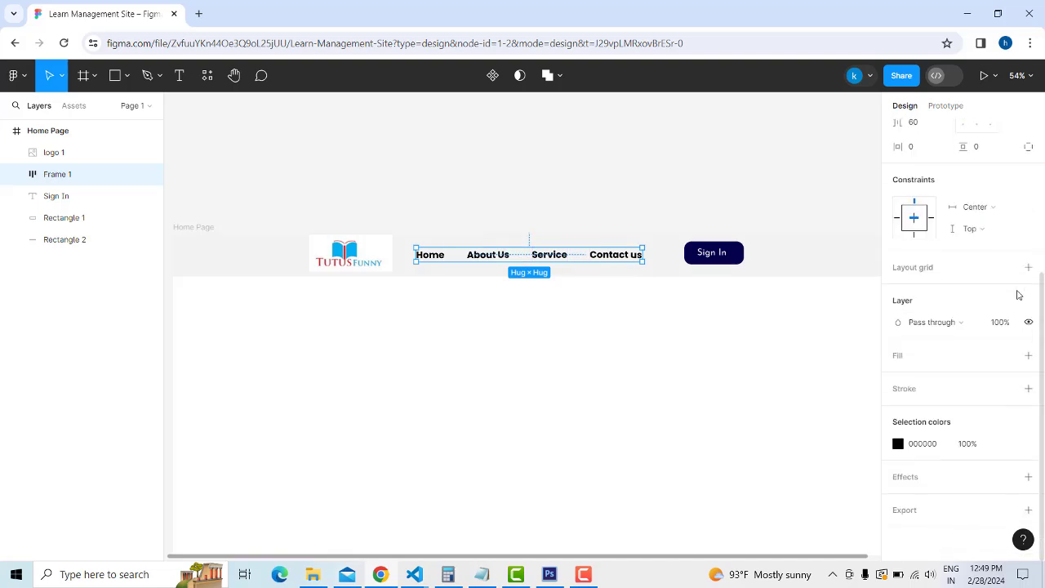
scroll(1019, 294, up, 1)
scroll(1019, 294, up, 2)
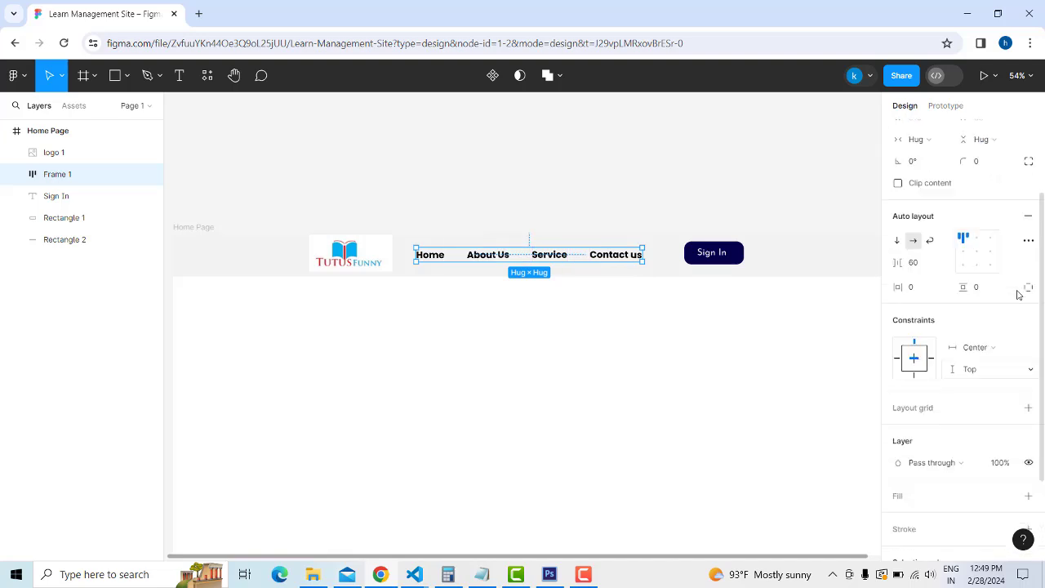
scroll(1018, 295, down, 2)
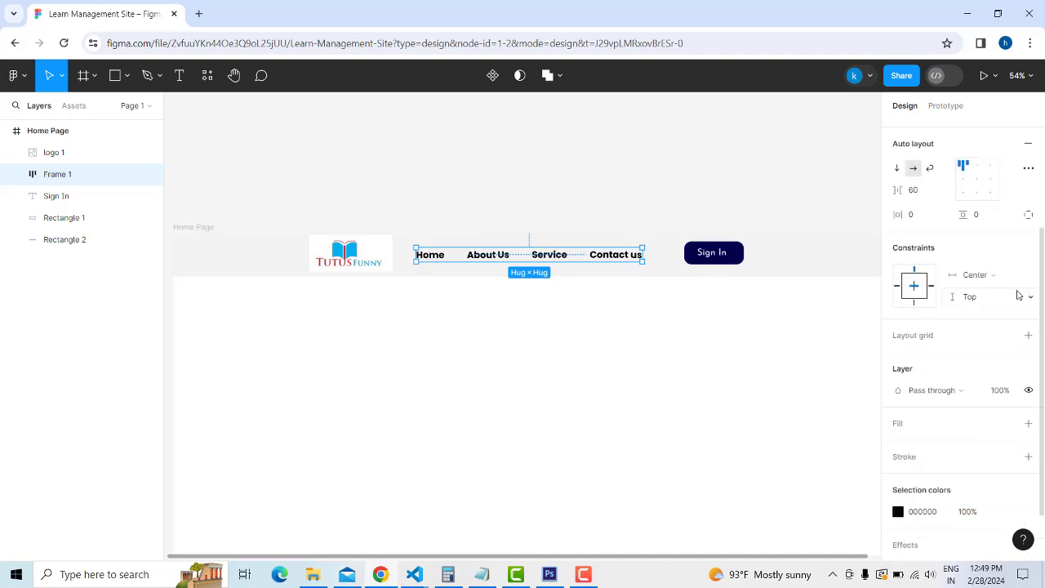
scroll(1018, 294, down, 1)
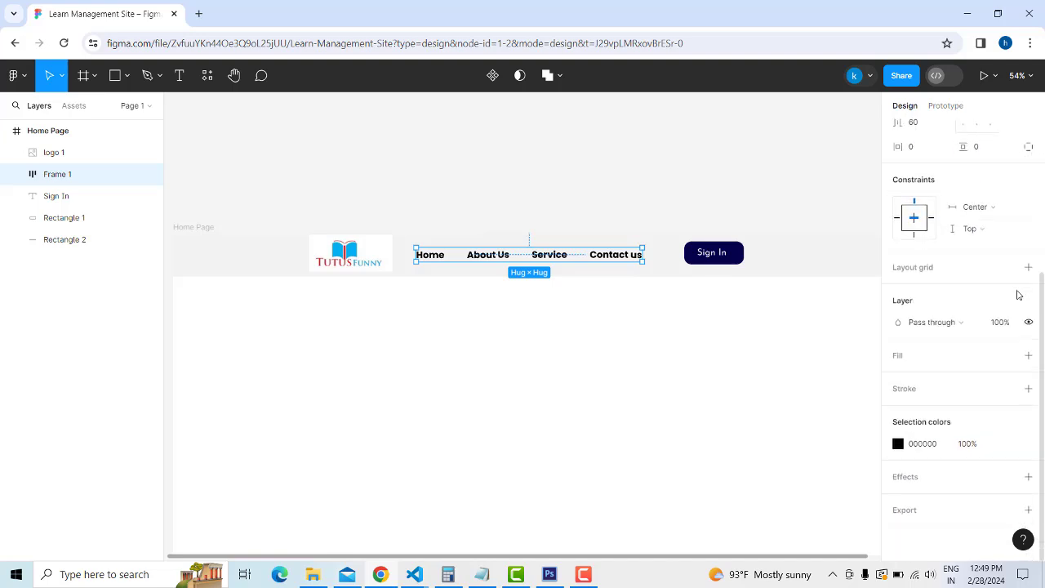
scroll(1019, 295, up, 3)
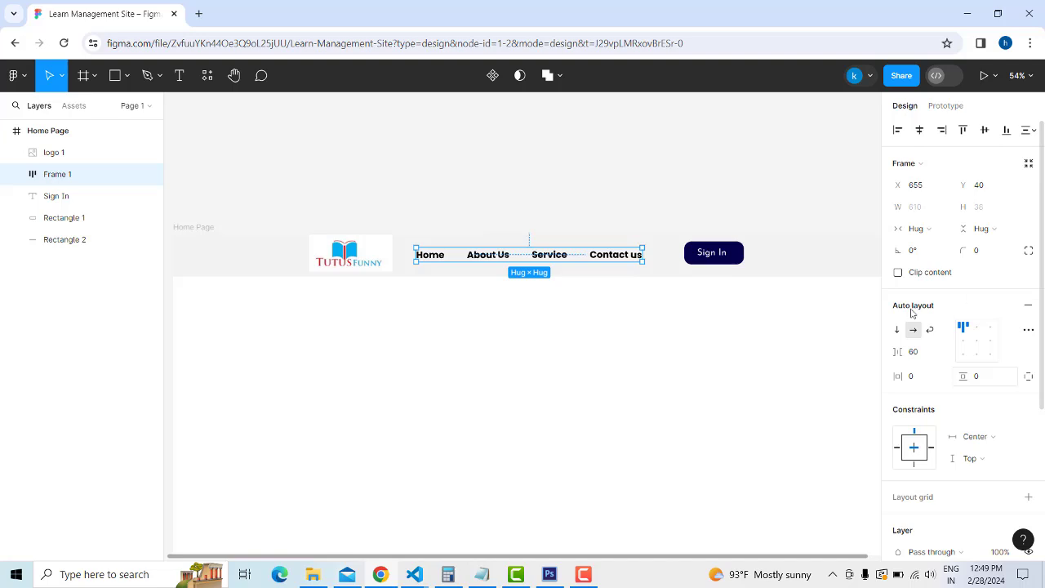
click(537, 329)
Try a font size of 16 on the header's "Home" text alone and undo the change
click(436, 256)
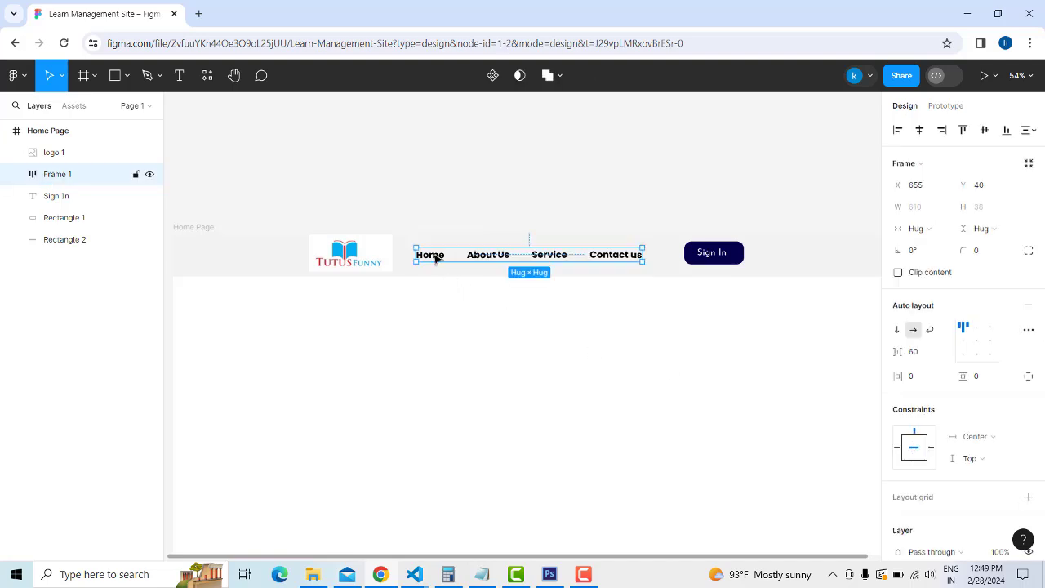
double_click(436, 257)
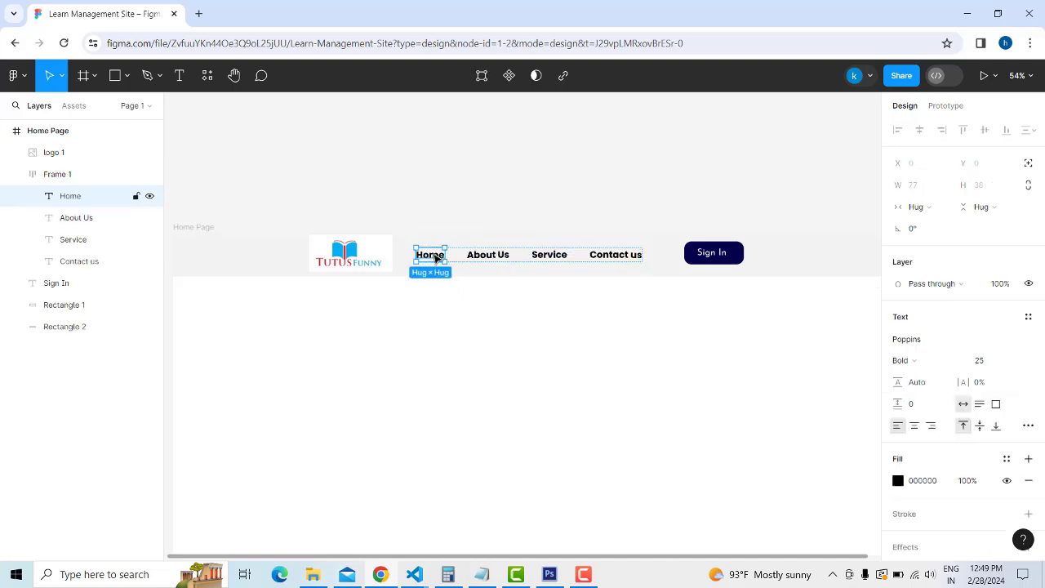
click(980, 361)
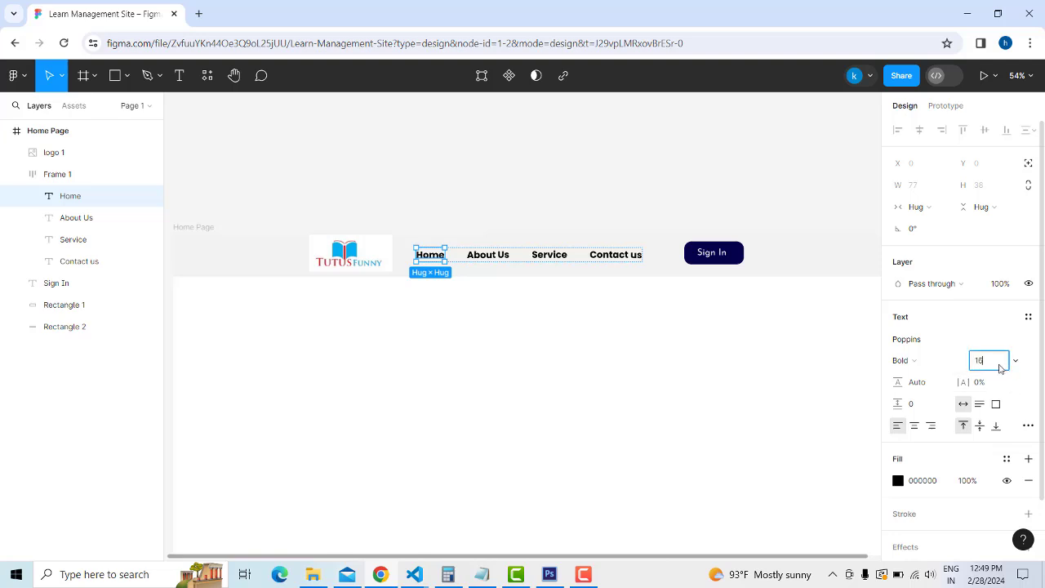
key(Return)
click(849, 430)
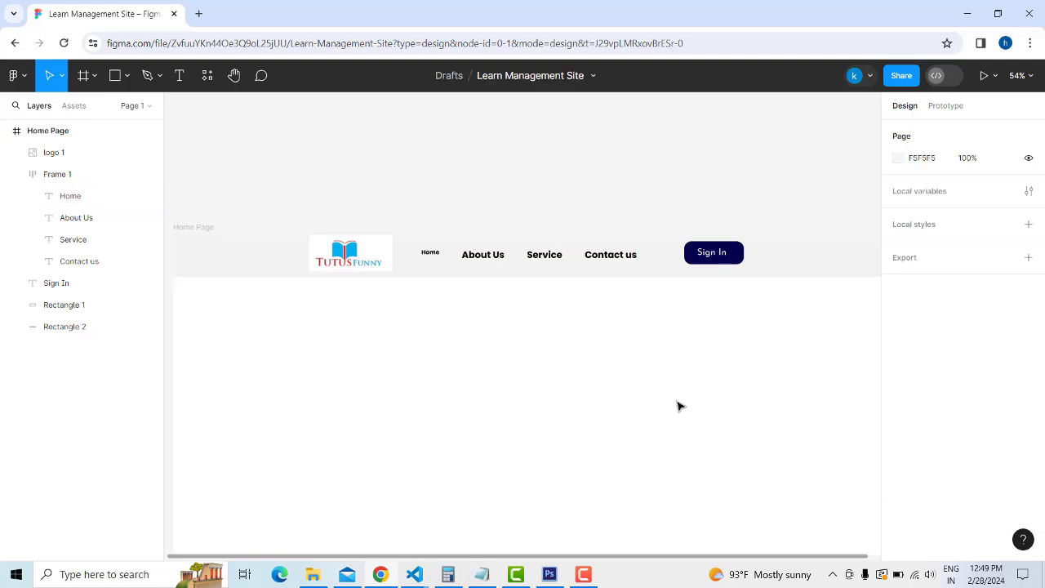
key(ctrl+z)
key(ctrl+z)
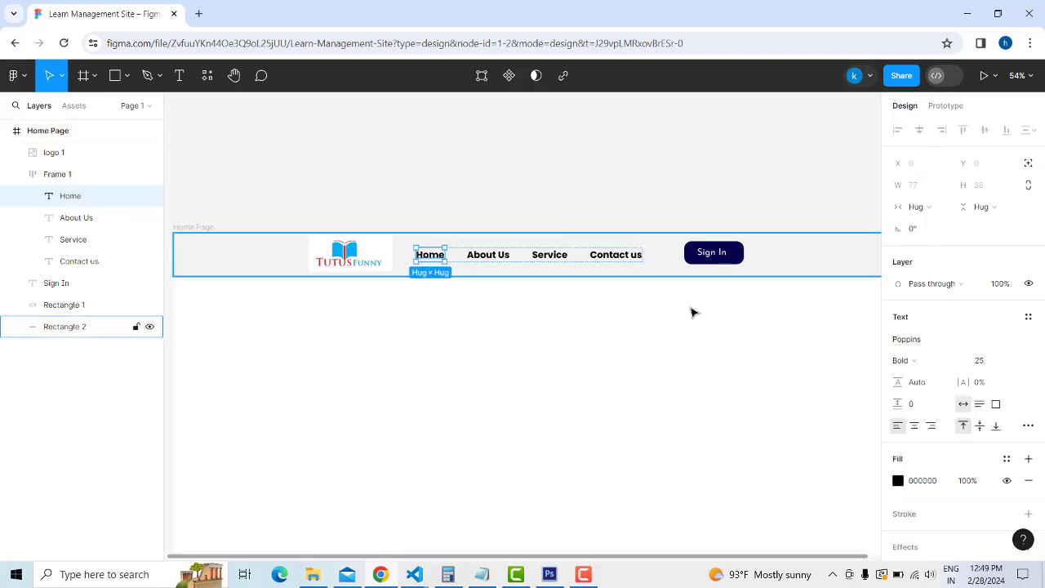
Set the font size of the "Home", "About Us", "Service" and "Contact us" navigation texts to 20
shift+click(489, 255)
shift+click(548, 256)
shift+click(616, 256)
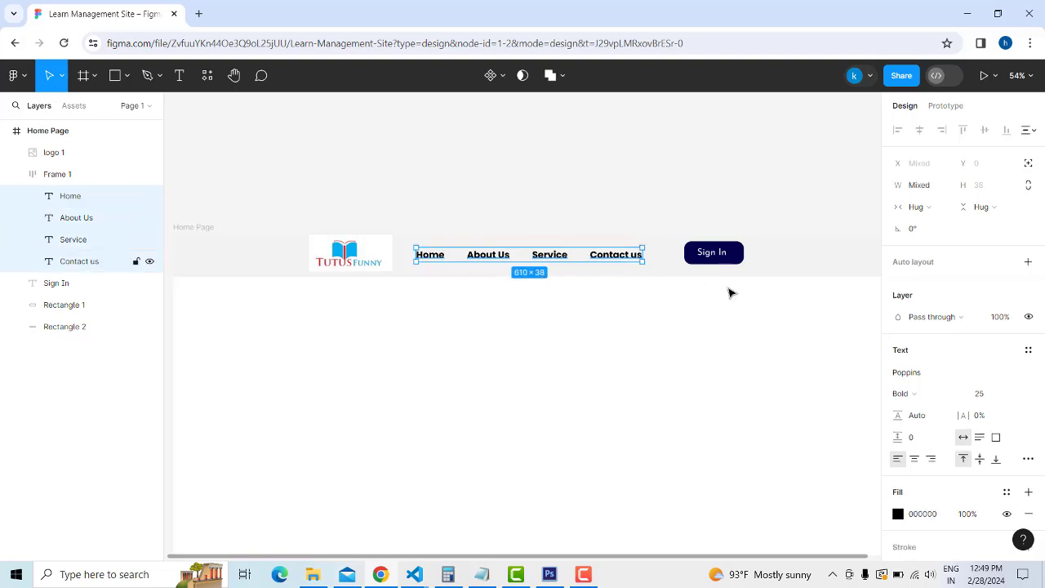
click(984, 394)
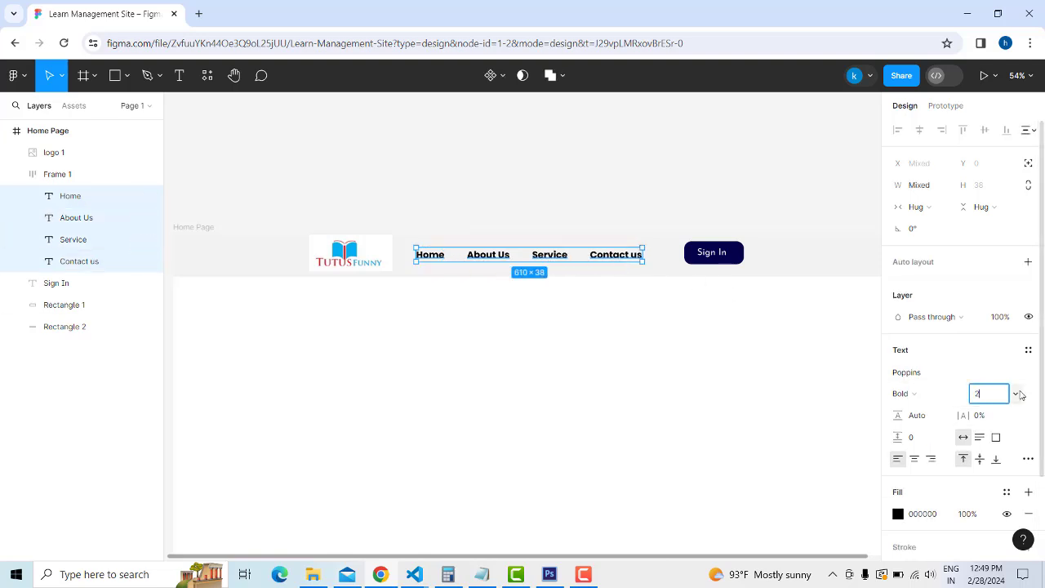
text(20)
key(Return)
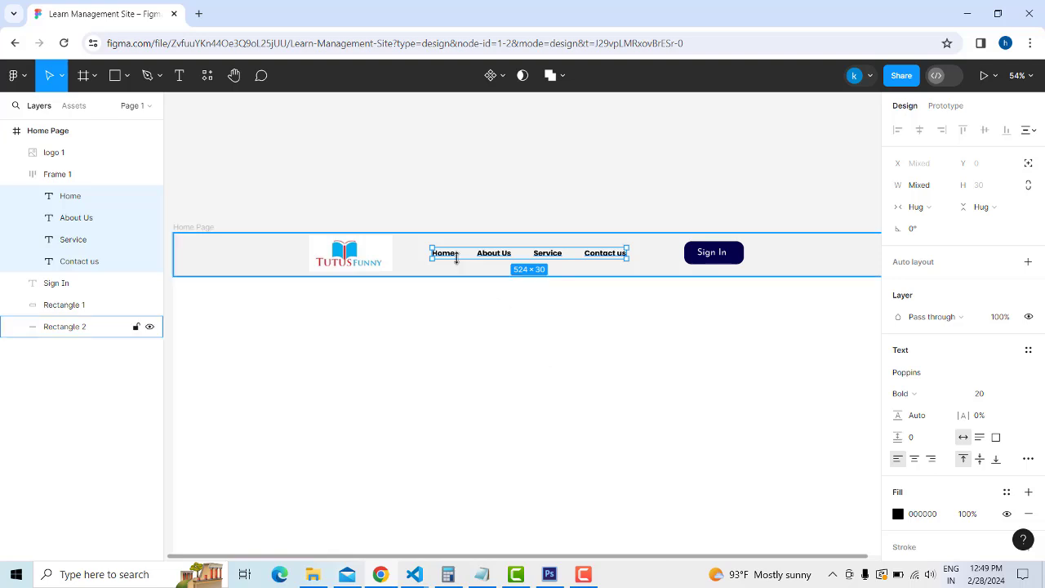
Try to move the four individual navigation texts together towards the "Sign In" button
drag(456, 258, 497, 262)
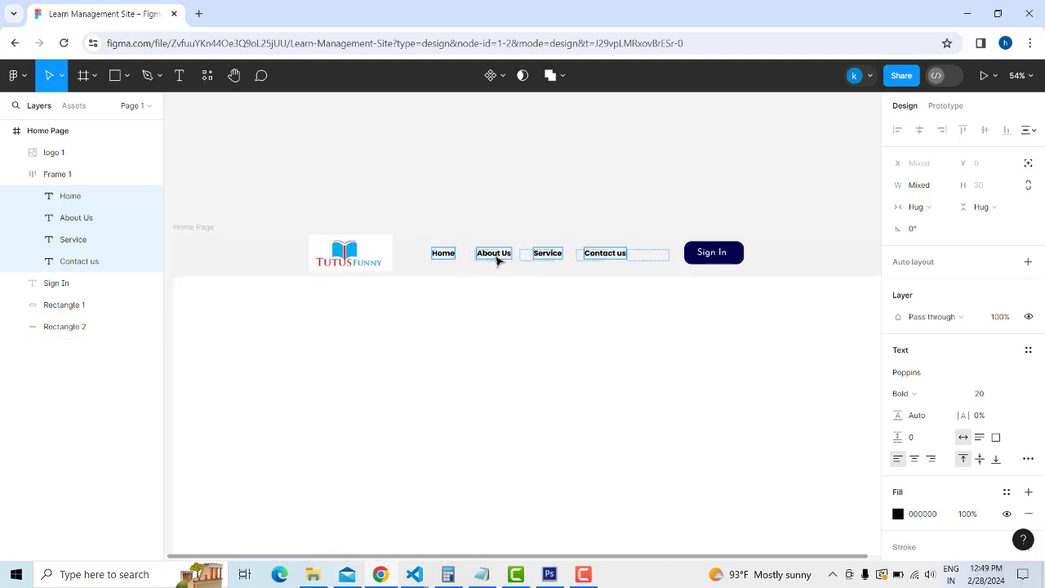
drag(497, 258, 500, 260)
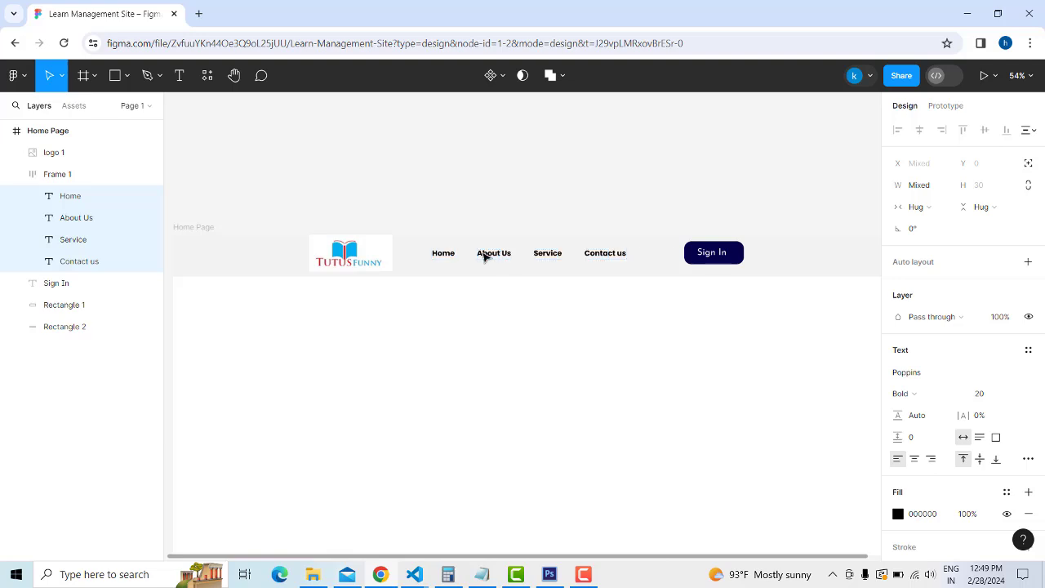
click(439, 255)
shift+click(502, 256)
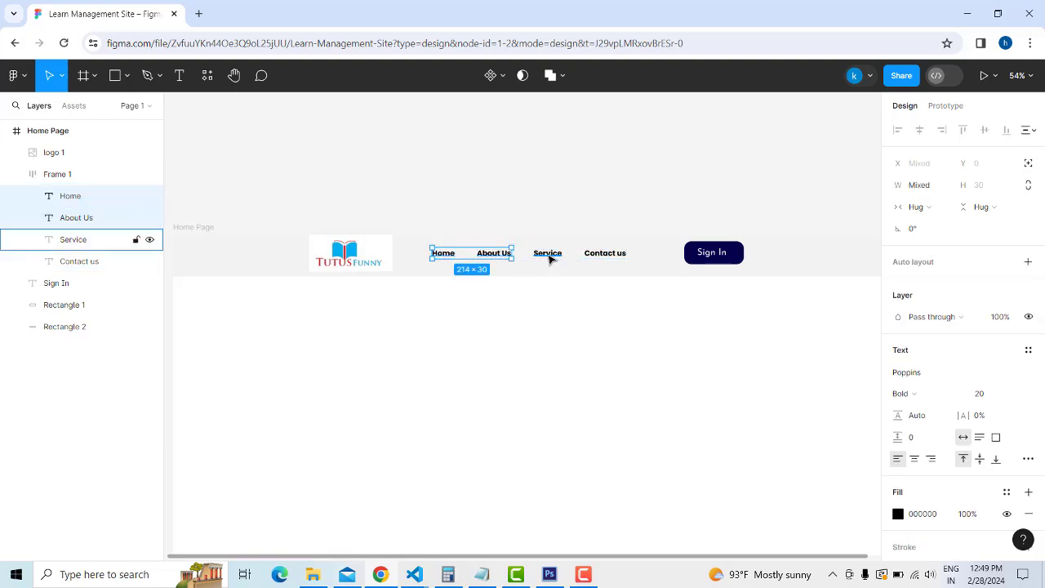
shift+click(549, 256)
shift+click(601, 255)
drag(441, 257, 490, 255)
key(Escape)
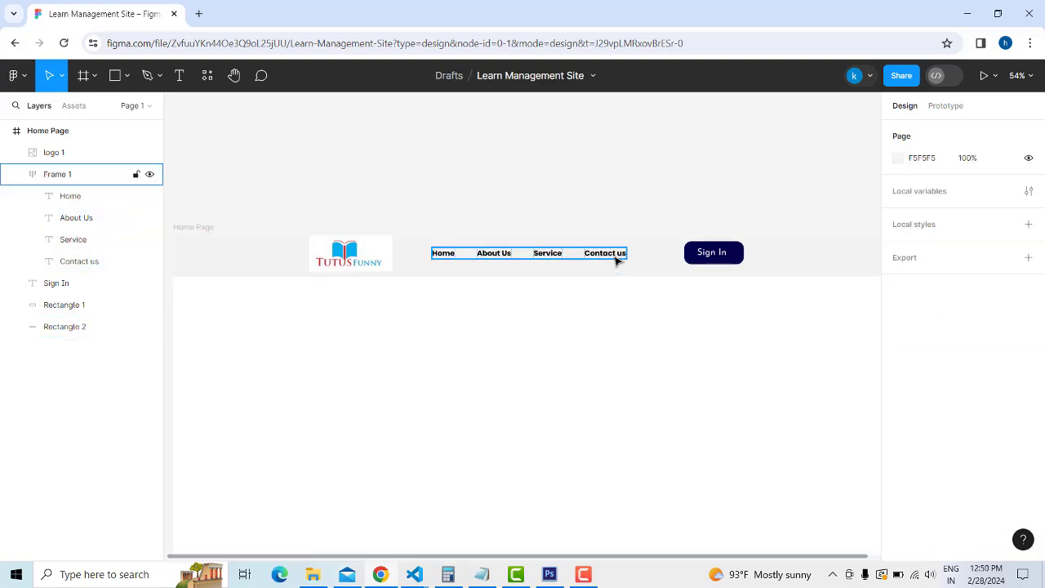
Move the whole navigation frame right to X 821, so it sits just beside the "Sign In" button
key(Right)
key(Right)
key(Right)
key(Right)
key(Right)
key(Right)
key(Right)
key(Right)
key(Right)
key(Right)
key(Right)
key(Right)
key(Right)
key(Right)
key(Right)
key(Right)
key(Right)
key(Right)
key(Right)
key(Right)
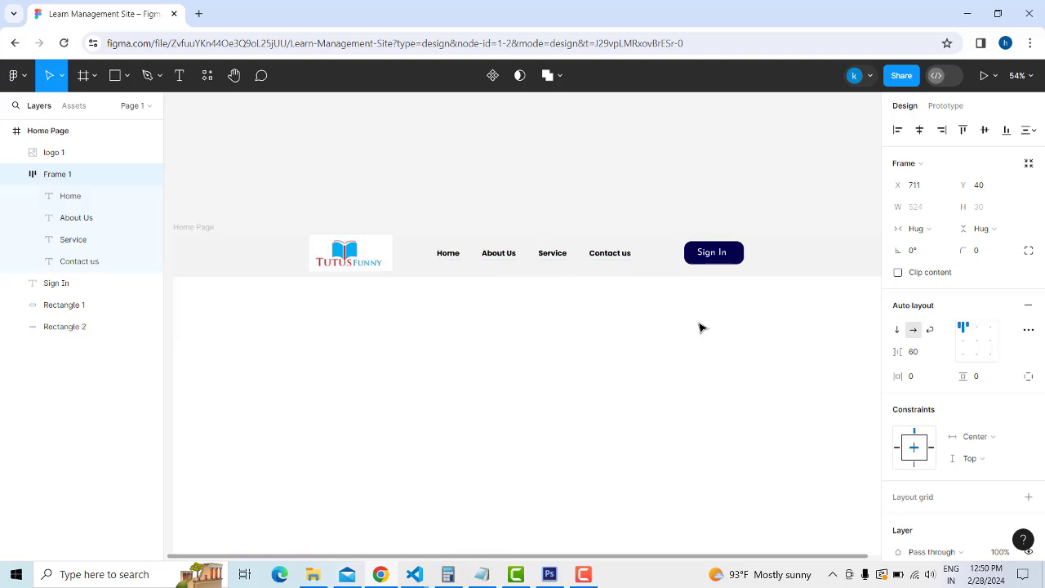
key(Right)
key(Right)
key(Right)
key(Right)
key(Right)
key(Right)
key(Right)
key(Right)
key(Right)
key(Right)
key(Right)
key(Right)
key(Right)
key(Right)
key(Right)
key(Right)
key(Right)
key(Right)
key(Right)
key(Right)
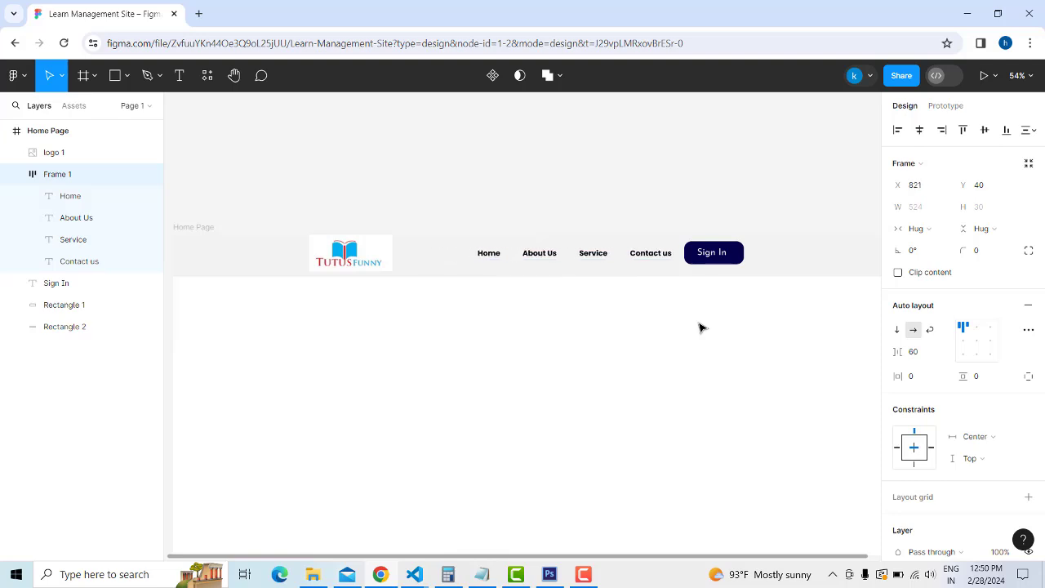
click(700, 330)
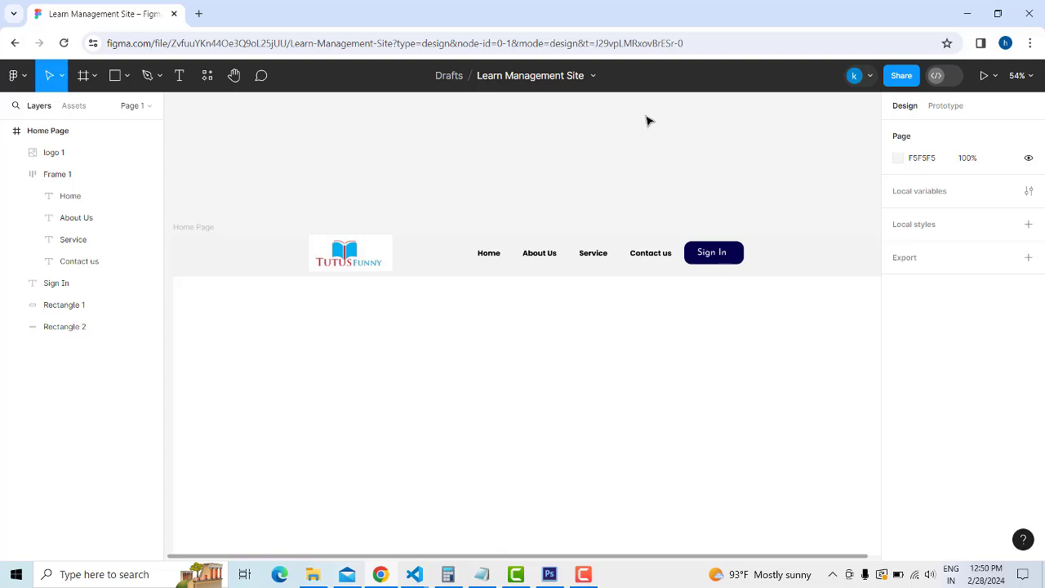
Import the "com" laptop image from the computer's Desktop folder into the Home Page frame
scroll(495, 315, down, 3)
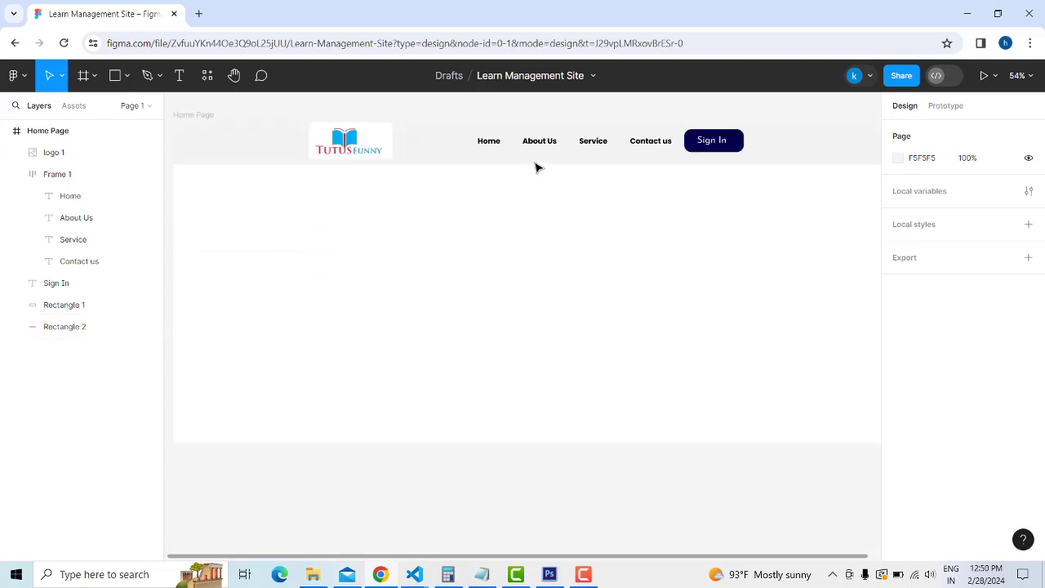
scroll(549, 370, up, 3)
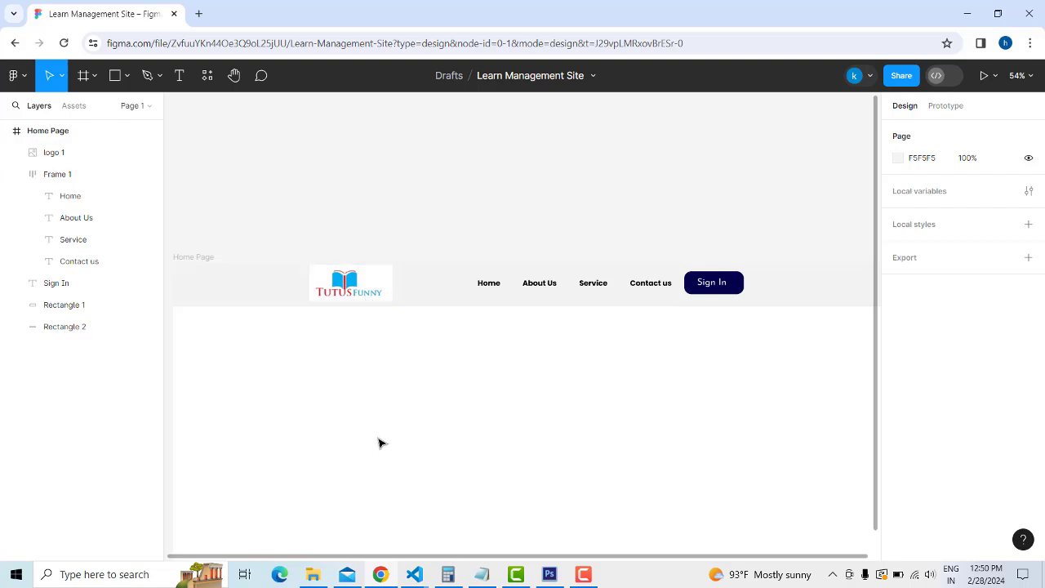
scroll(378, 434, down, 2)
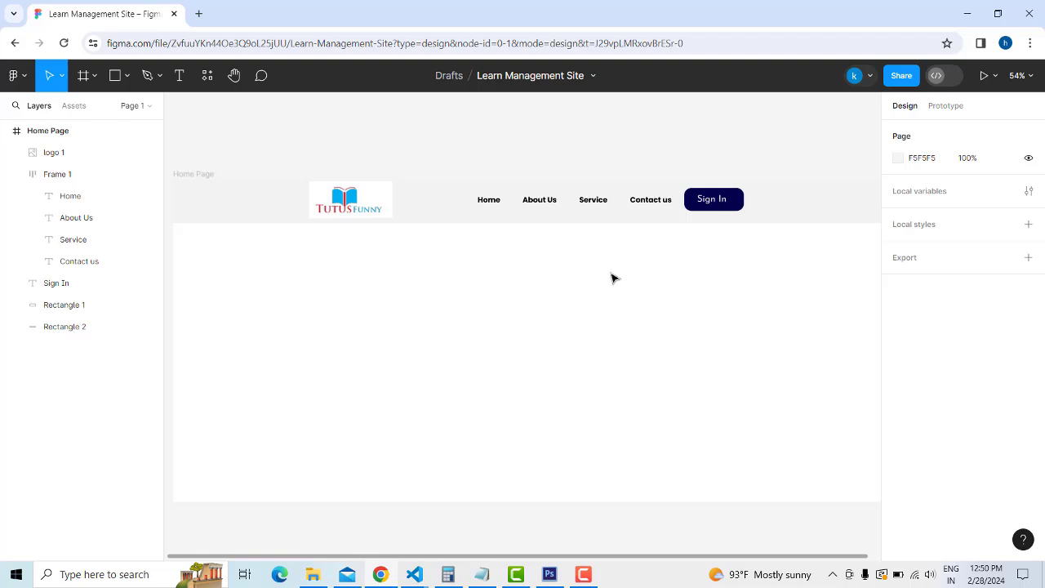
click(313, 574)
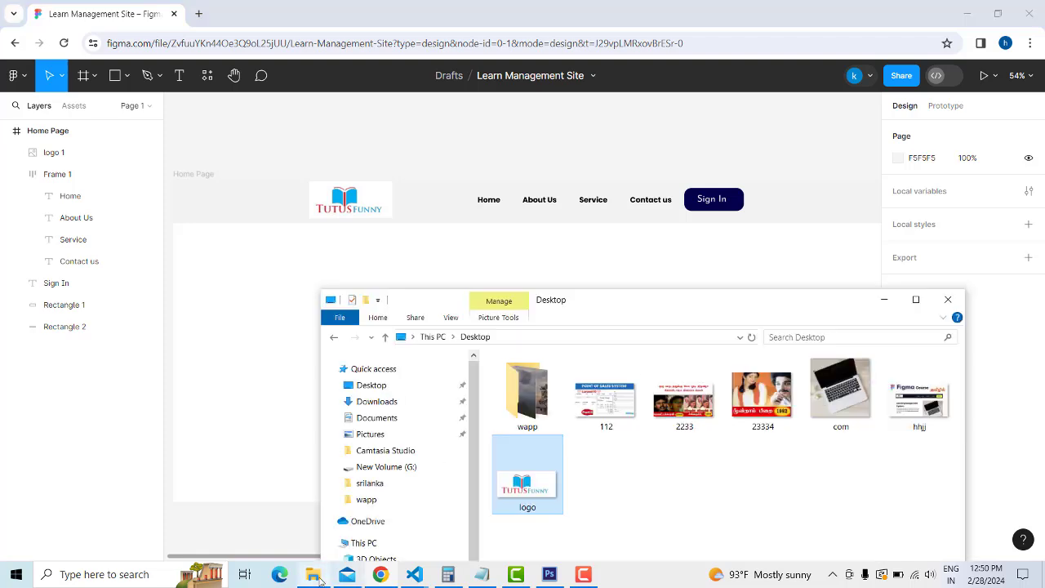
click(841, 404)
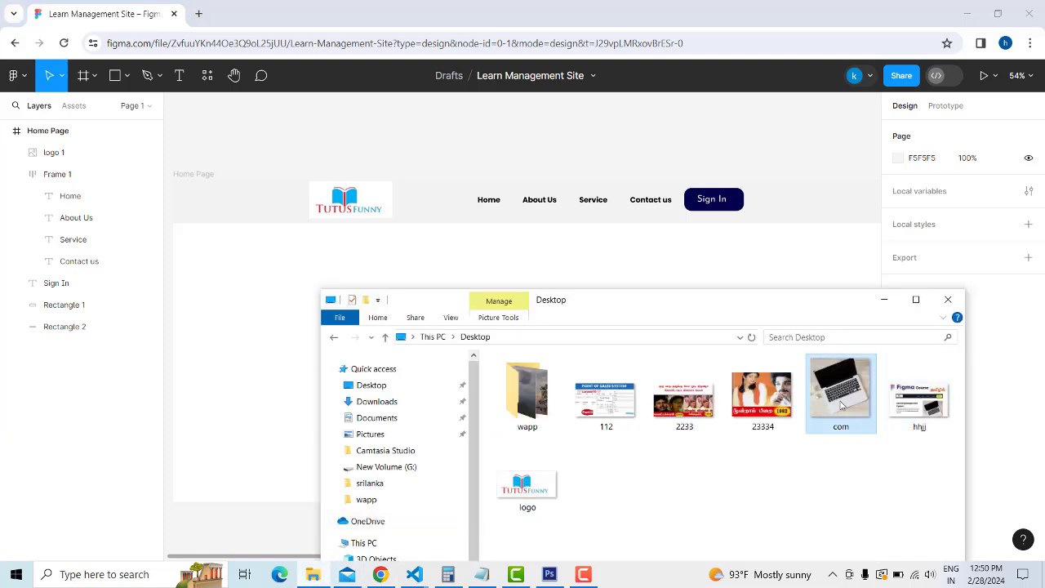
drag(827, 420, 584, 261)
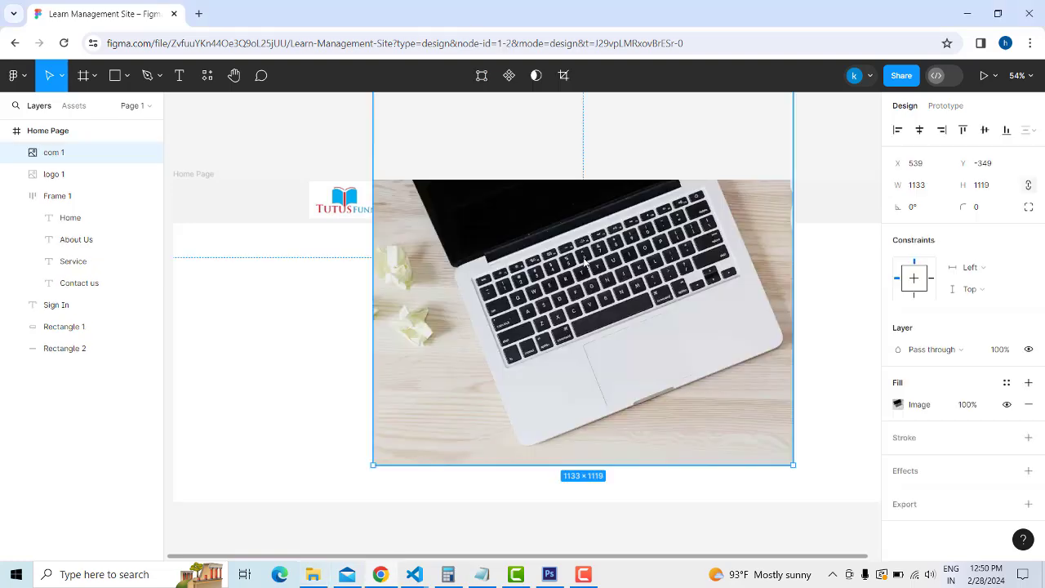
Scale the laptop image down to about 395 × 365 and position it below the "Sign In" button at about X 1147, Y 145
drag(594, 299, 613, 472)
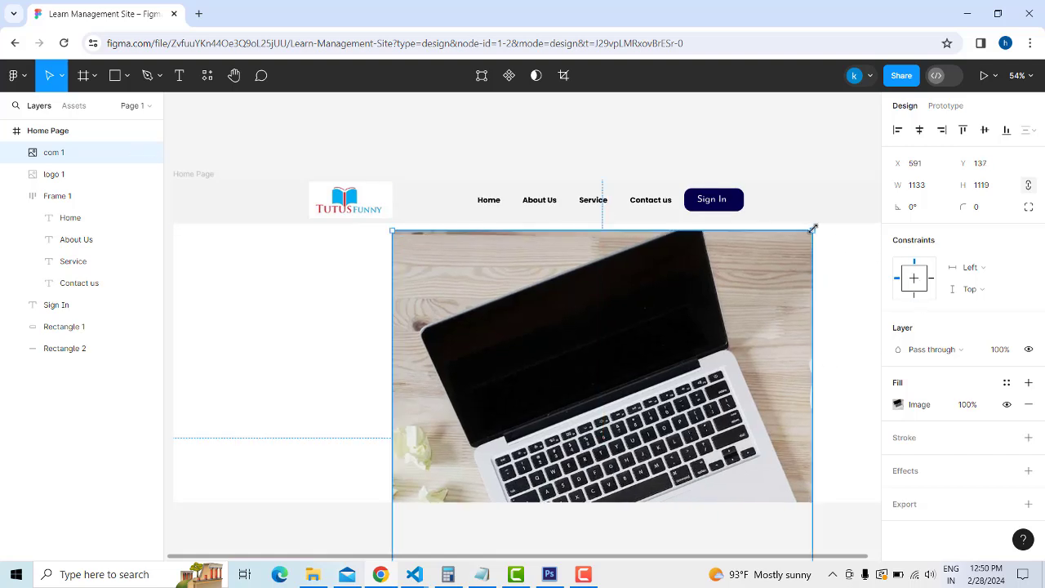
drag(812, 230, 627, 414)
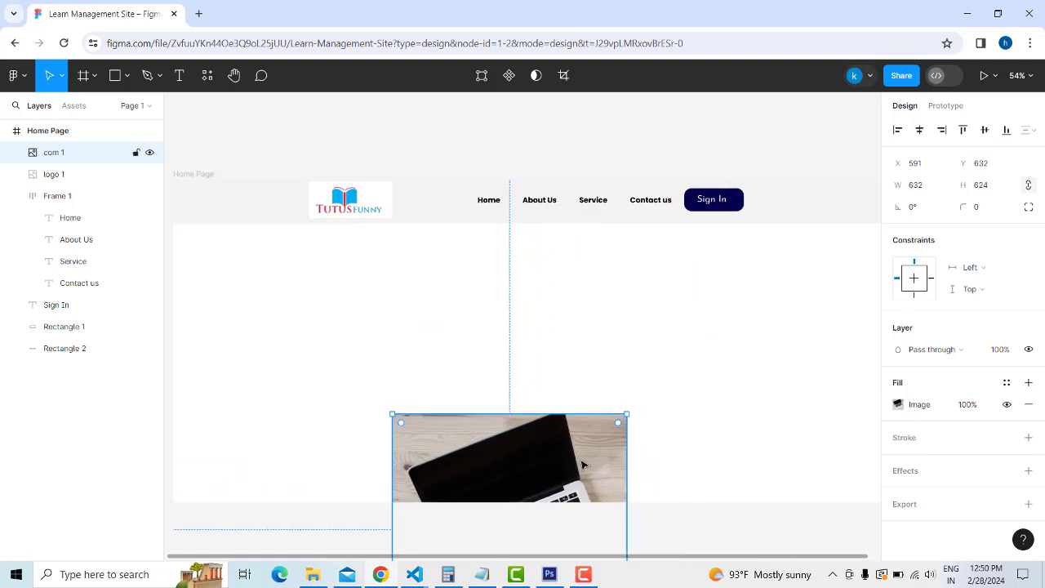
drag(583, 465, 703, 287)
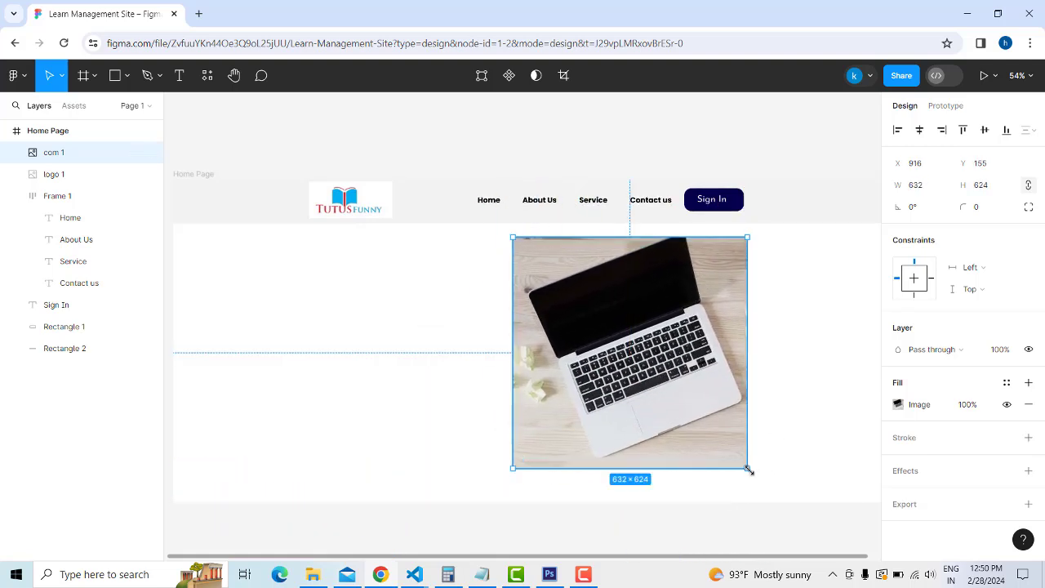
drag(748, 469, 697, 396)
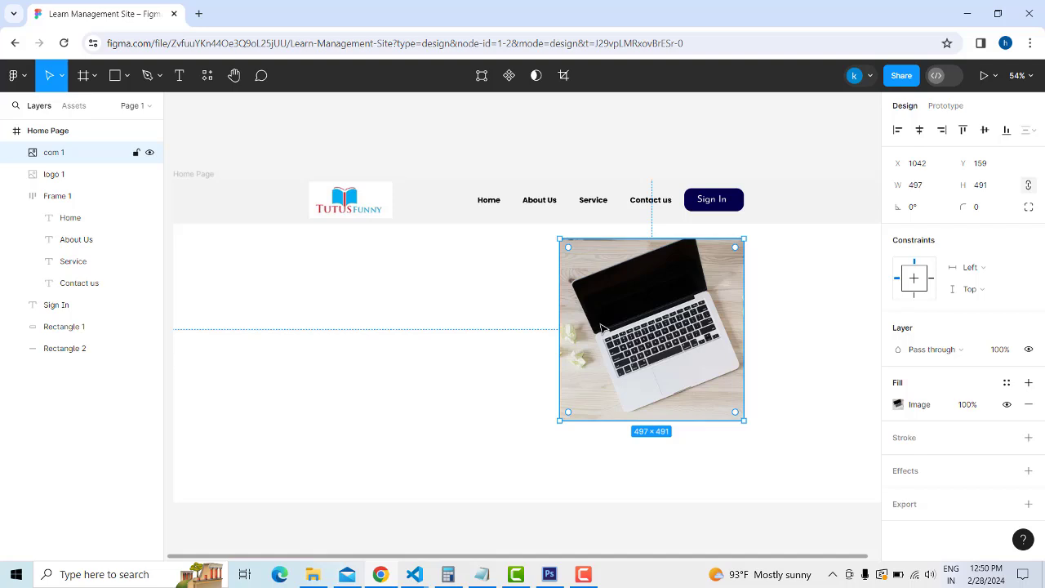
mouse_move(618, 299)
mouse_down()
mouse_move(626, 330)
mouse_move(620, 306)
mouse_up()
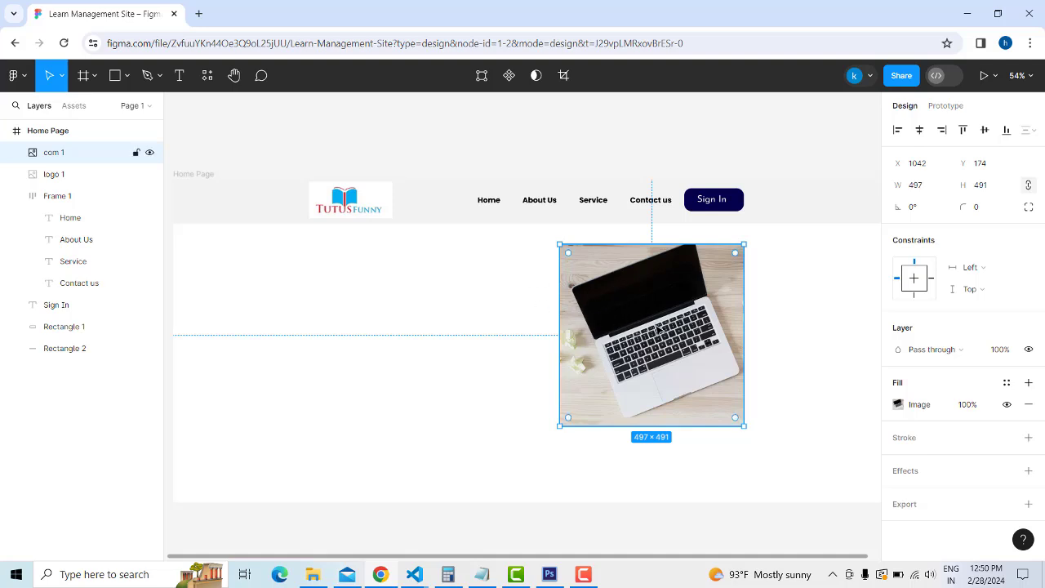
drag(658, 327, 668, 323)
drag(749, 416, 740, 367)
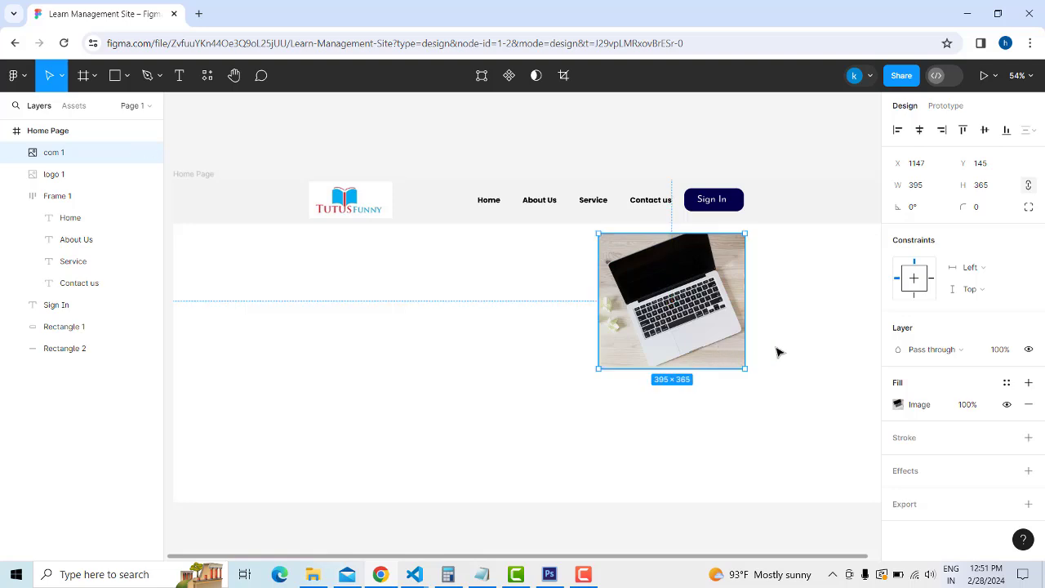
click(791, 380)
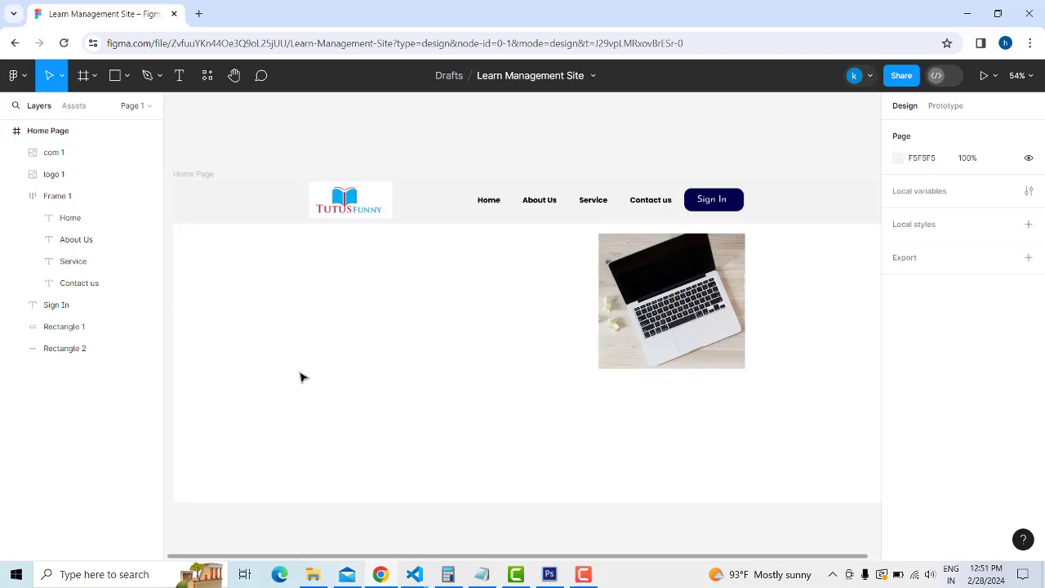
Add the text "Learning Managment System" beside the laptop image, in a text box resized to about 580 × 219
click(179, 76)
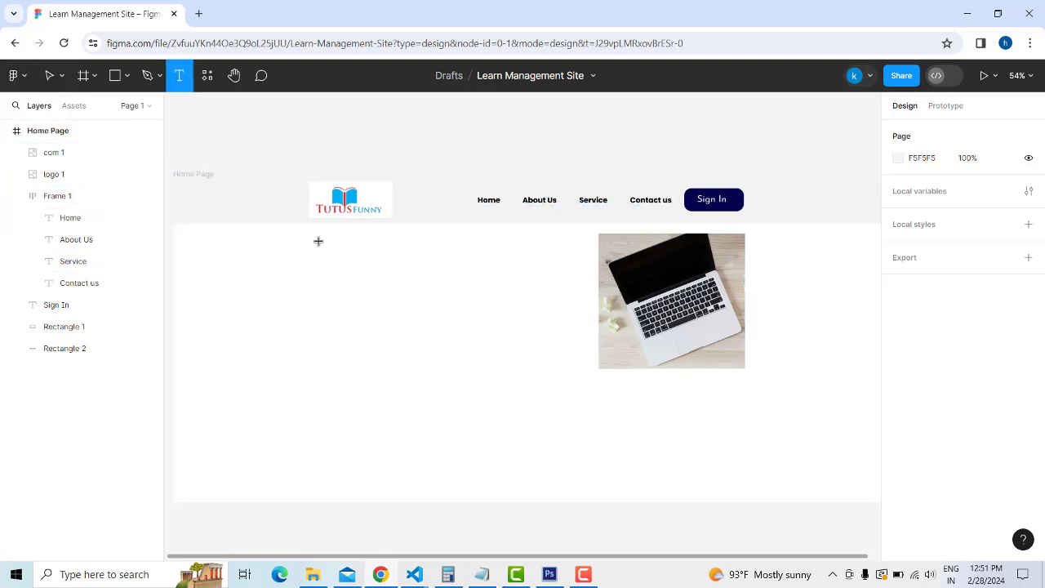
drag(314, 237, 552, 327)
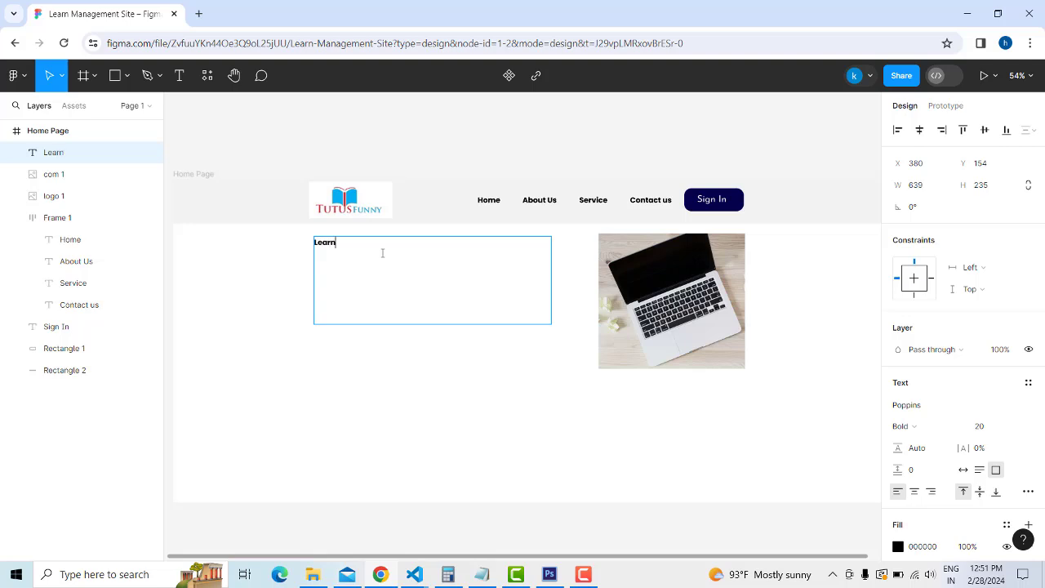
text(Learning Managment System)
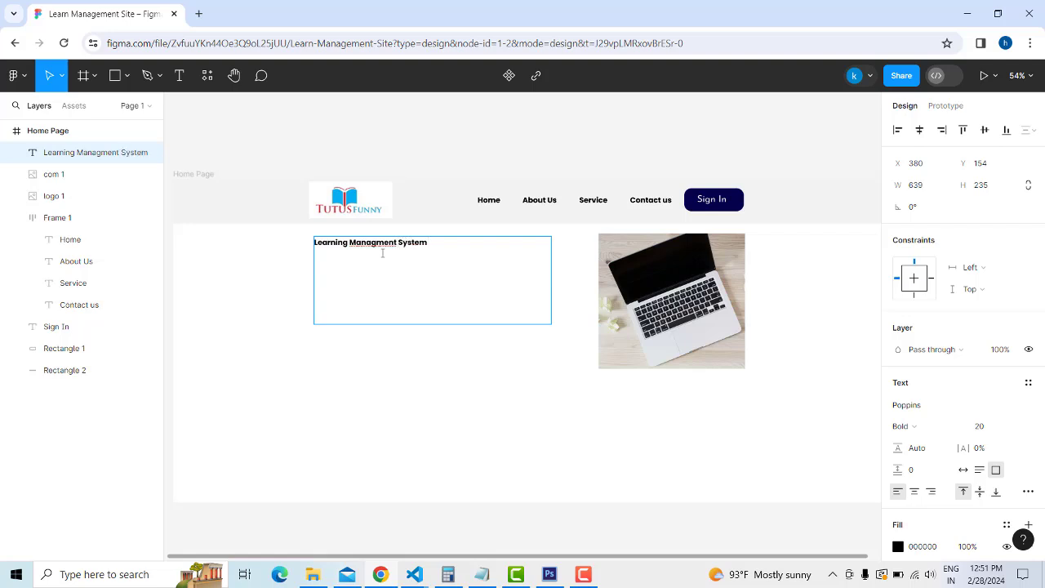
key(Escape)
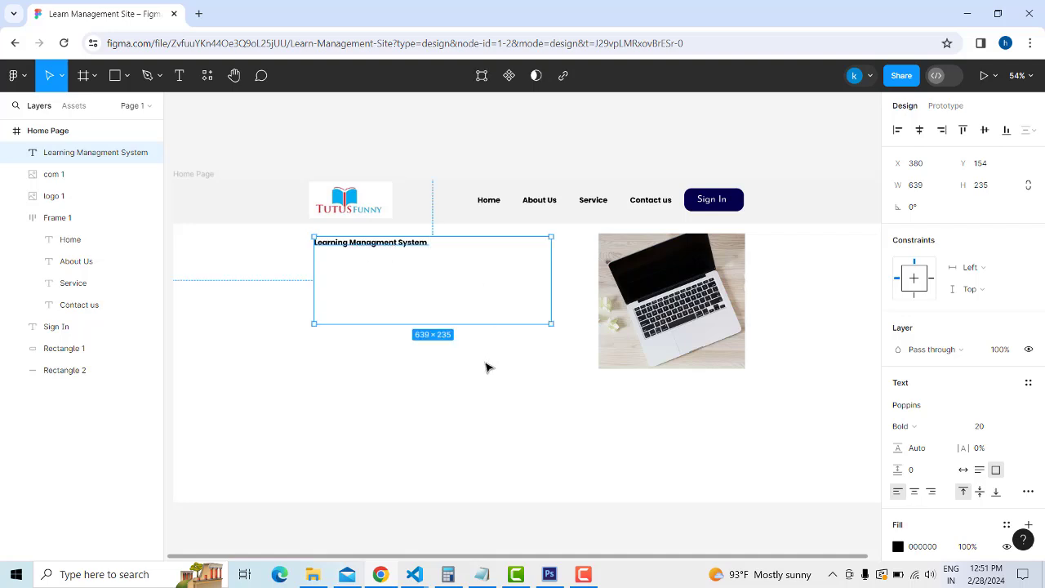
mouse_move(552, 323)
mouse_down()
mouse_move(520, 252)
mouse_move(532, 322)
mouse_up()
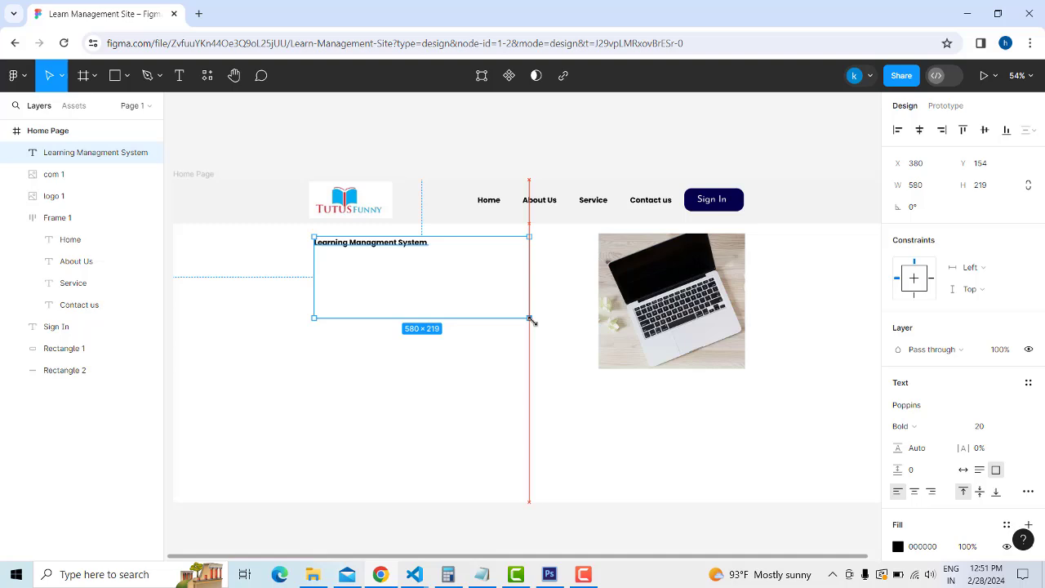
click(411, 275)
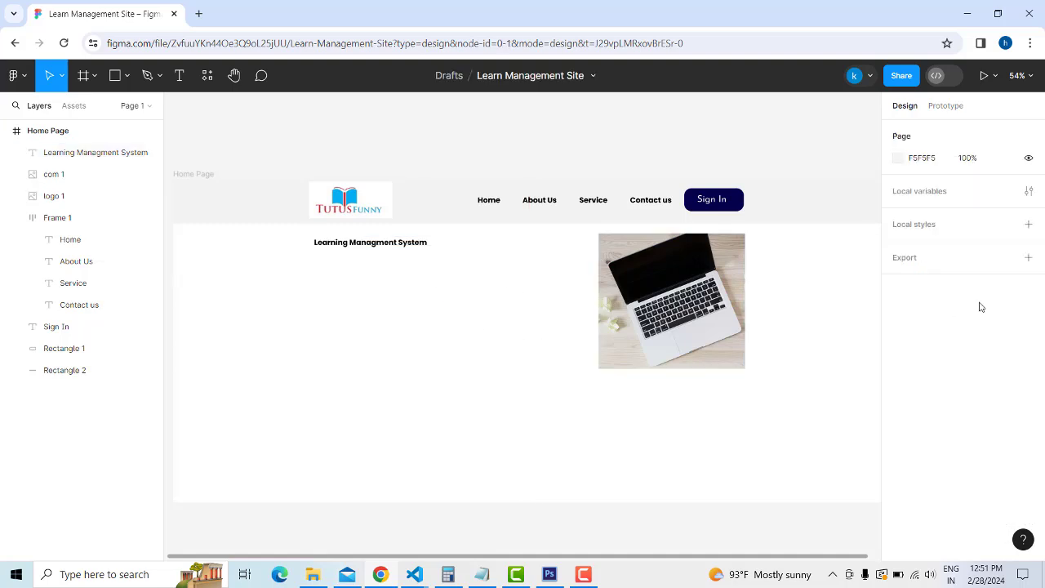
Set the "Learning Managment System" heading's font size to 48 and move it slightly right and down
click(385, 242)
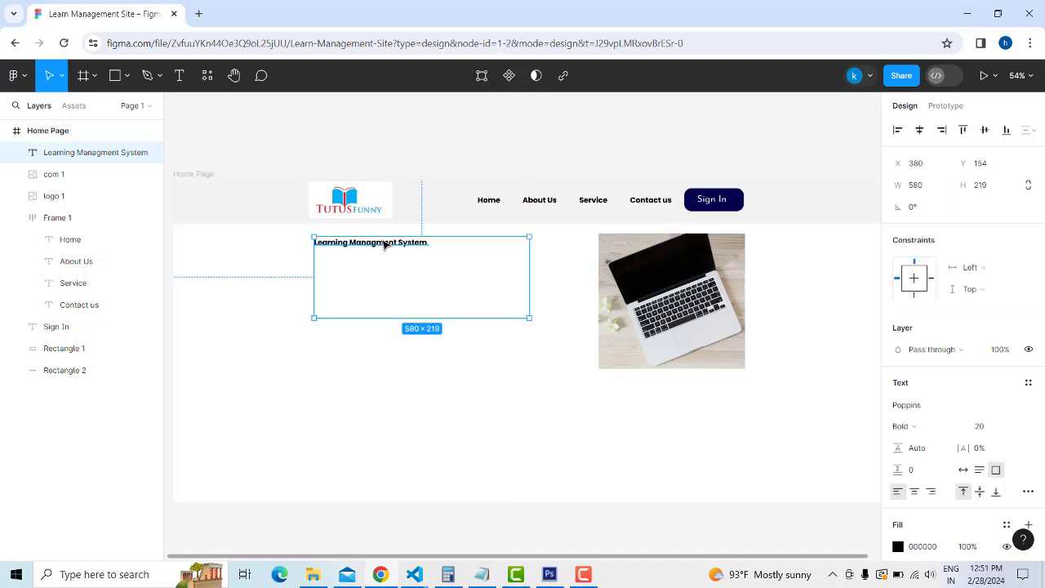
click(1012, 427)
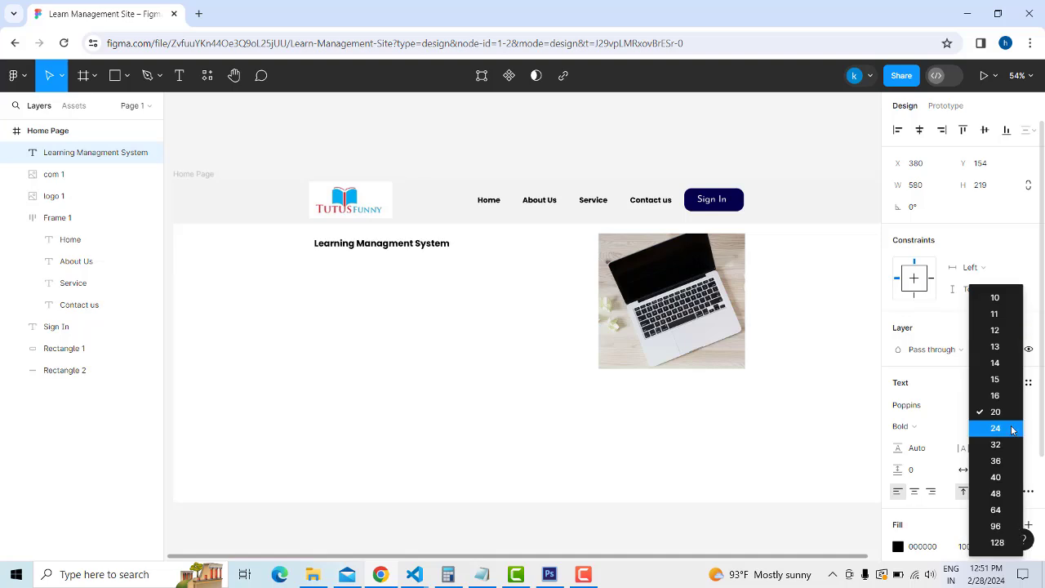
click(996, 494)
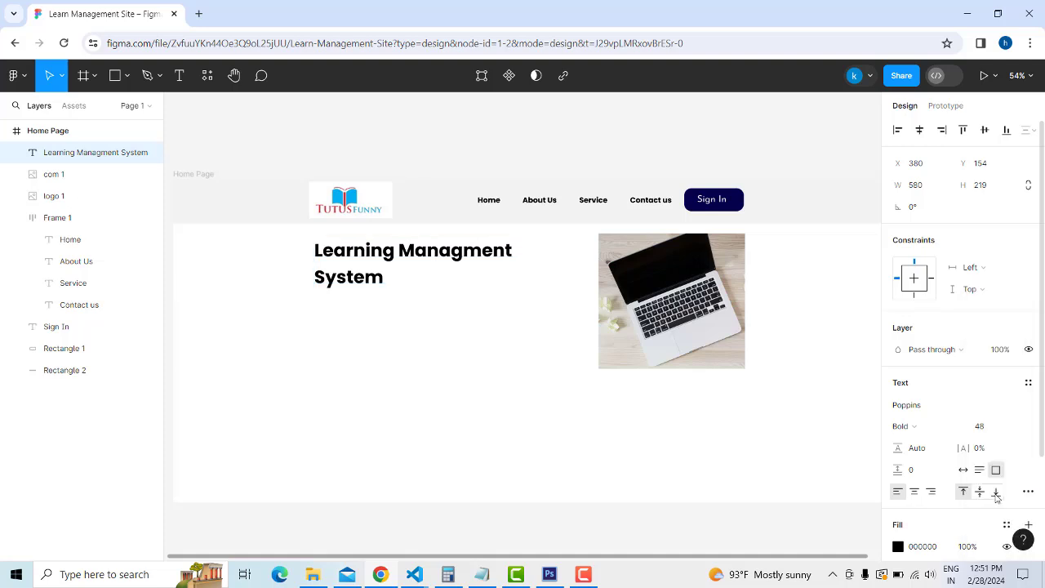
mouse_move(375, 283)
mouse_down()
mouse_move(392, 294)
mouse_move(384, 285)
mouse_up()
click(677, 409)
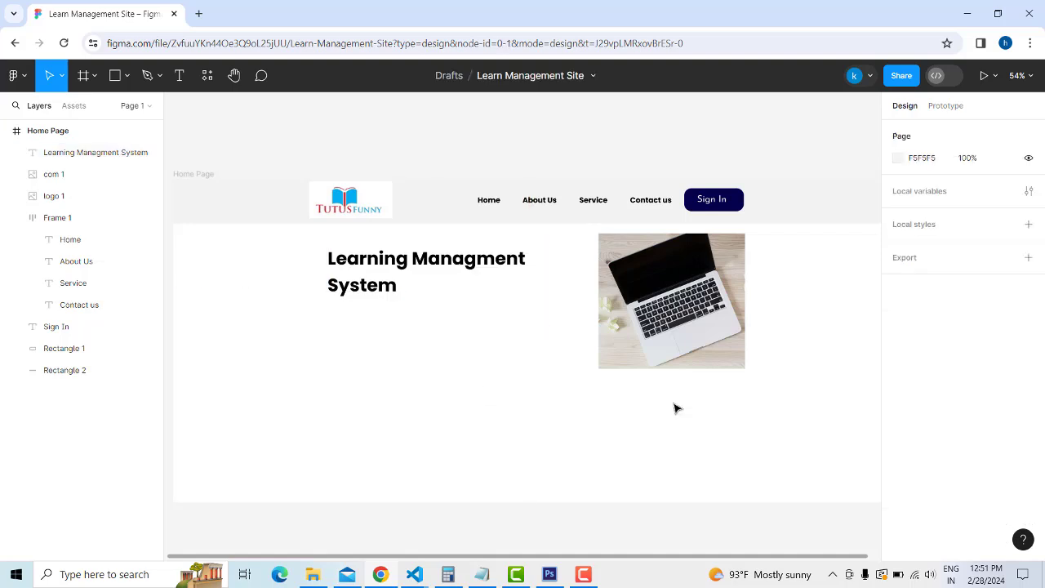
scroll(822, 332, up, 1)
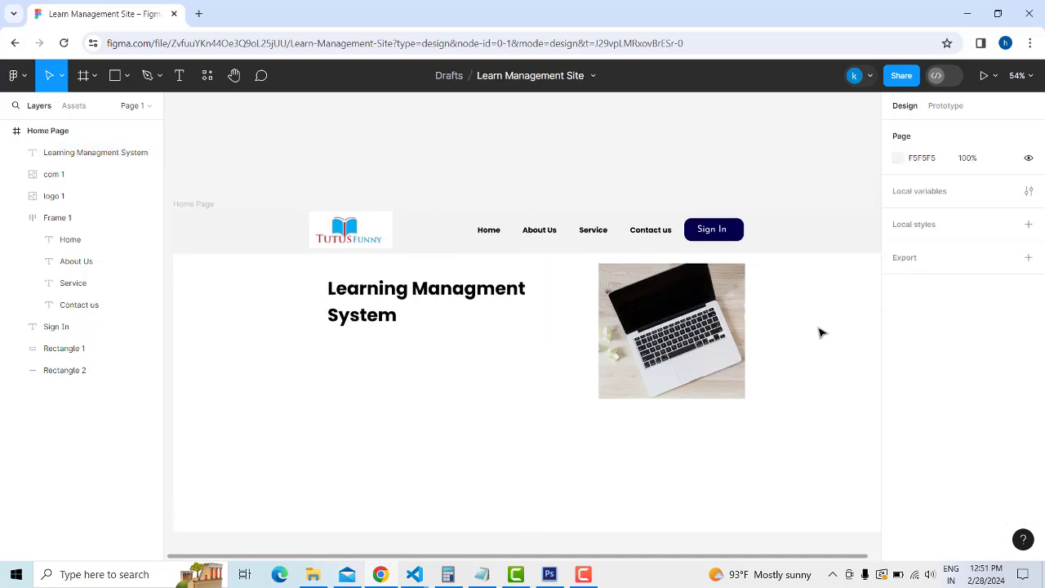
click(362, 319)
drag(427, 343, 427, 327)
click(432, 375)
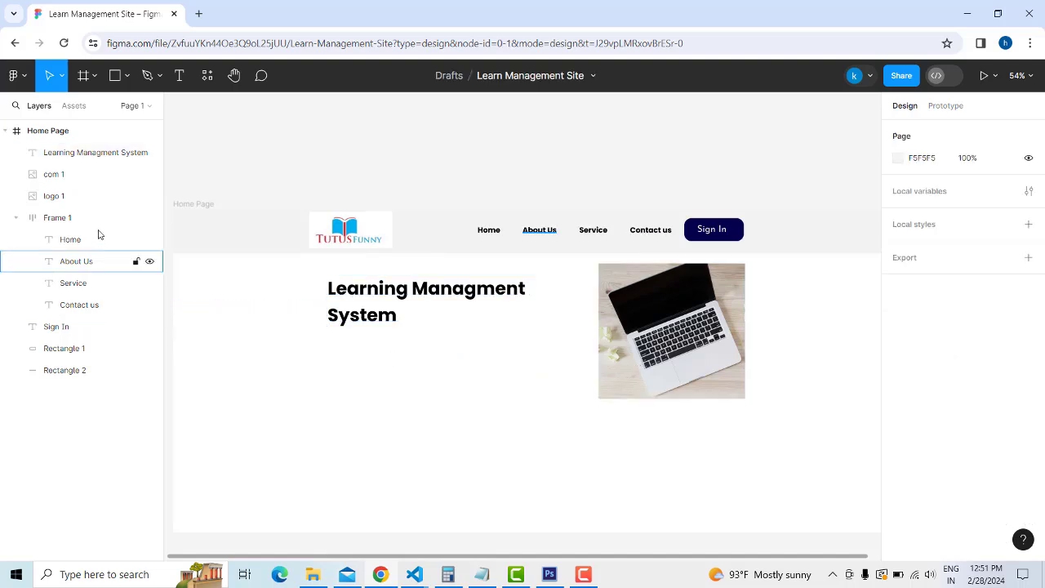
click(179, 75)
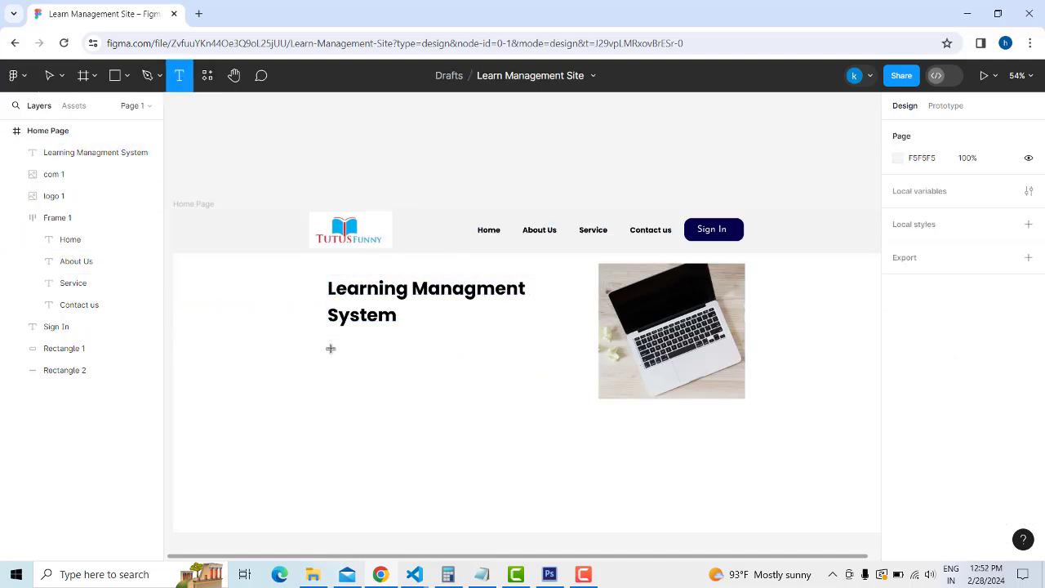
drag(326, 340, 565, 373)
click(451, 401)
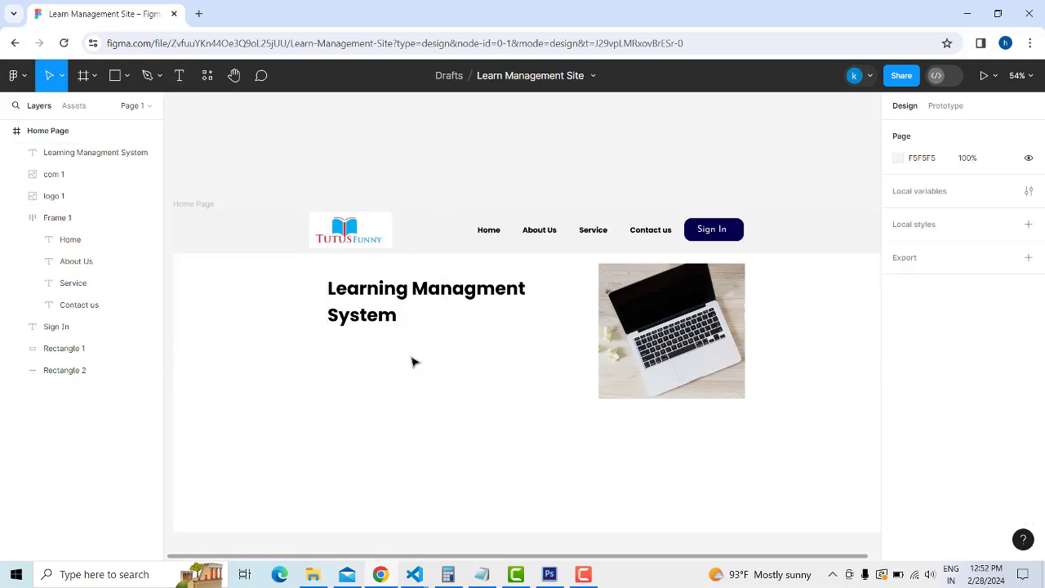
Open Google in a new browser tab, search for "dummy text" and open the Lorem Ipsum website lipsum.com
click(198, 14)
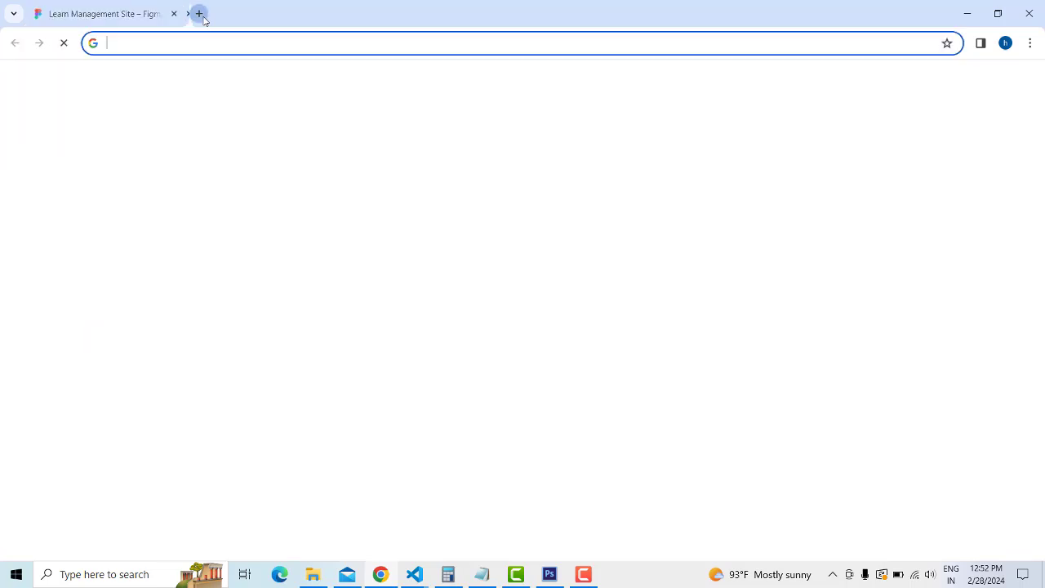
text(g)
key(Return)
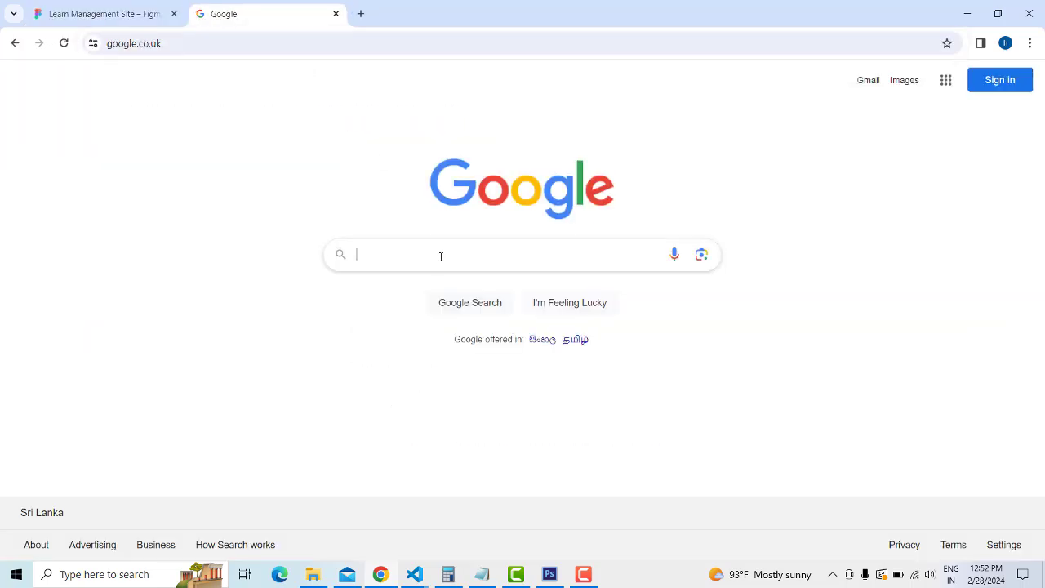
click(437, 258)
text(dummy text)
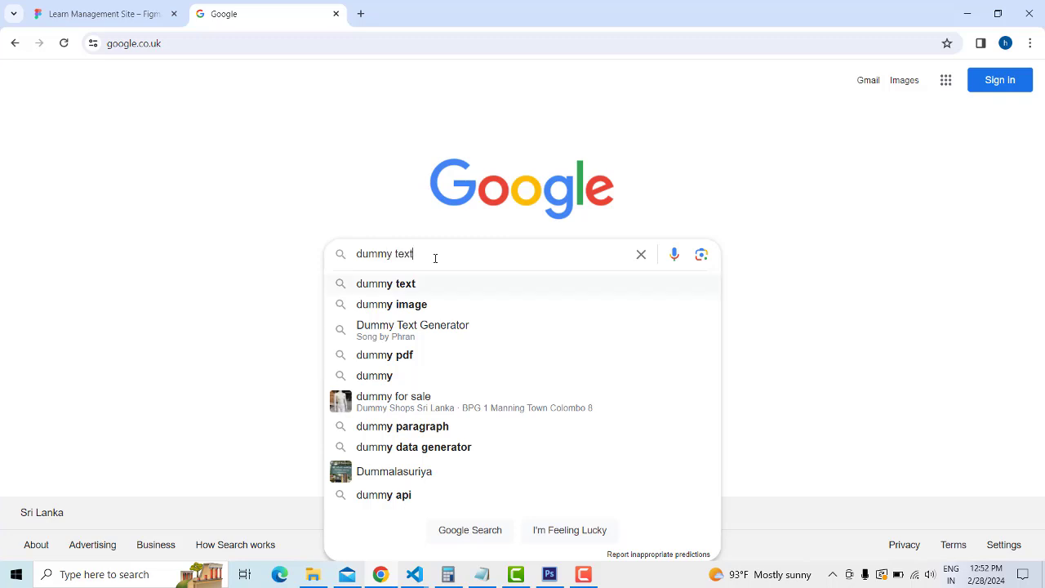
key(Return)
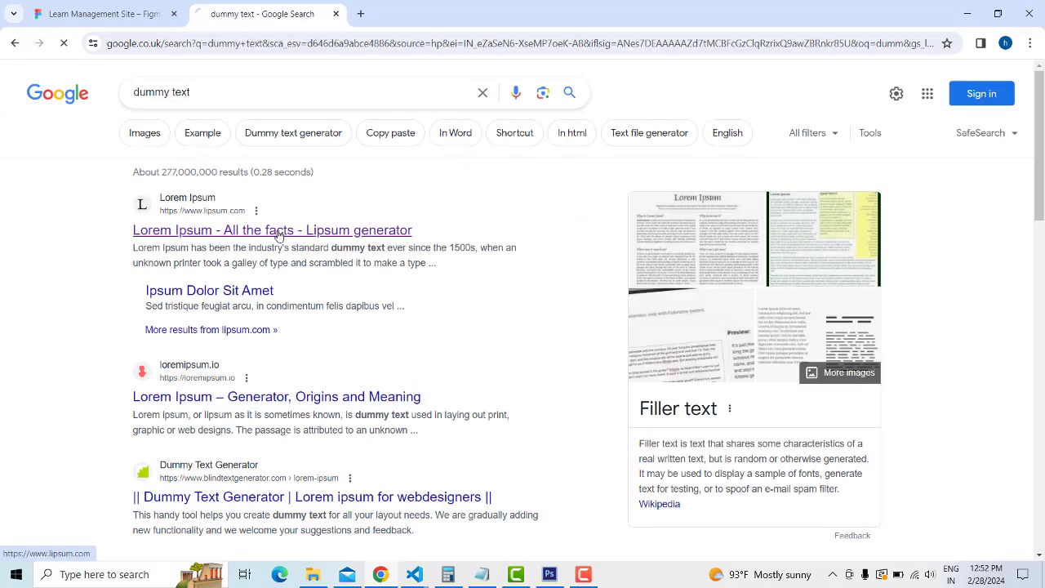
click(279, 233)
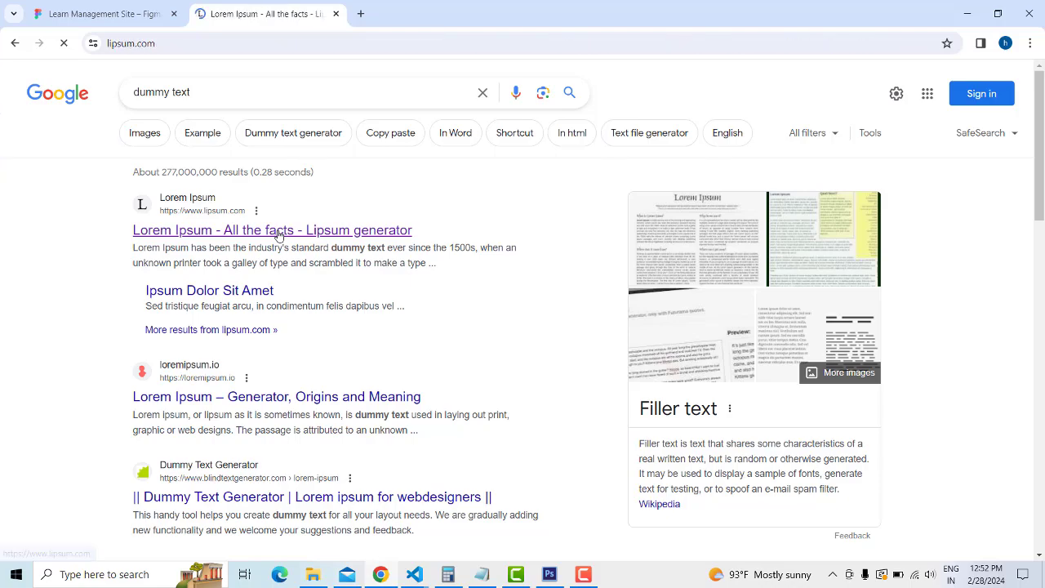
Copy the phrase "Lorem Ipsum is simply dummy text of the printing and typesetting industry" from the page's first paragraph
scroll(314, 376, down, 2)
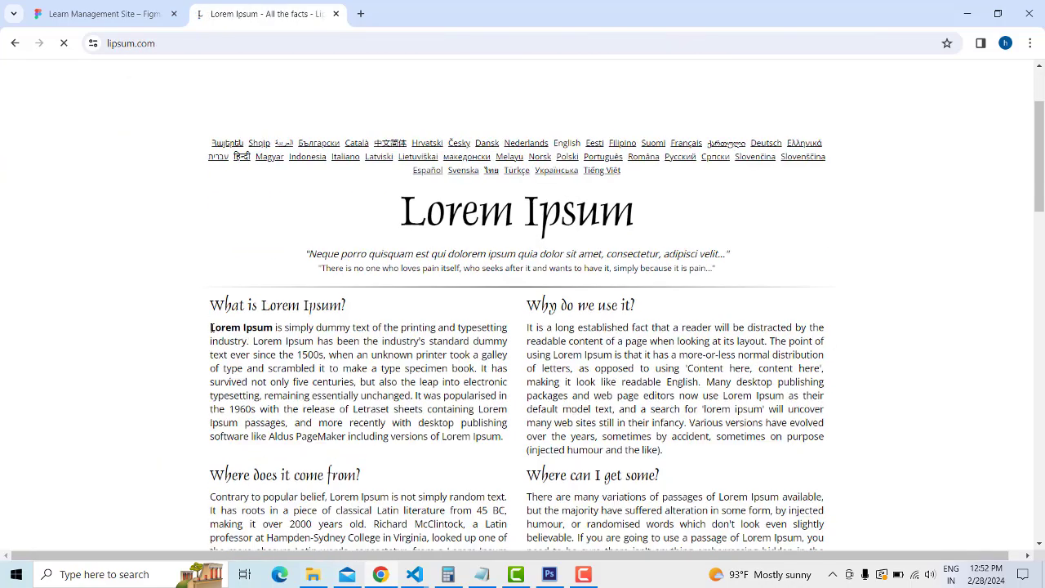
drag(232, 328, 825, 543)
click(518, 305)
drag(232, 324, 825, 544)
click(258, 364)
drag(249, 337, 212, 325)
key(ctrl+c)
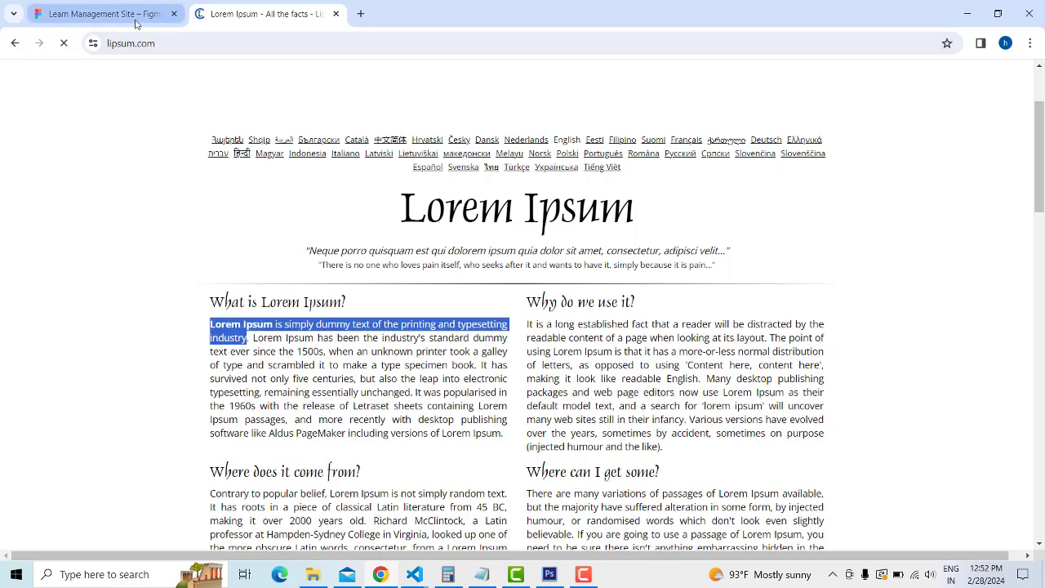
Return to Figma and paste the copied Lorem Ipsum phrase into a new text box about 665 × 102 below the heading
click(133, 12)
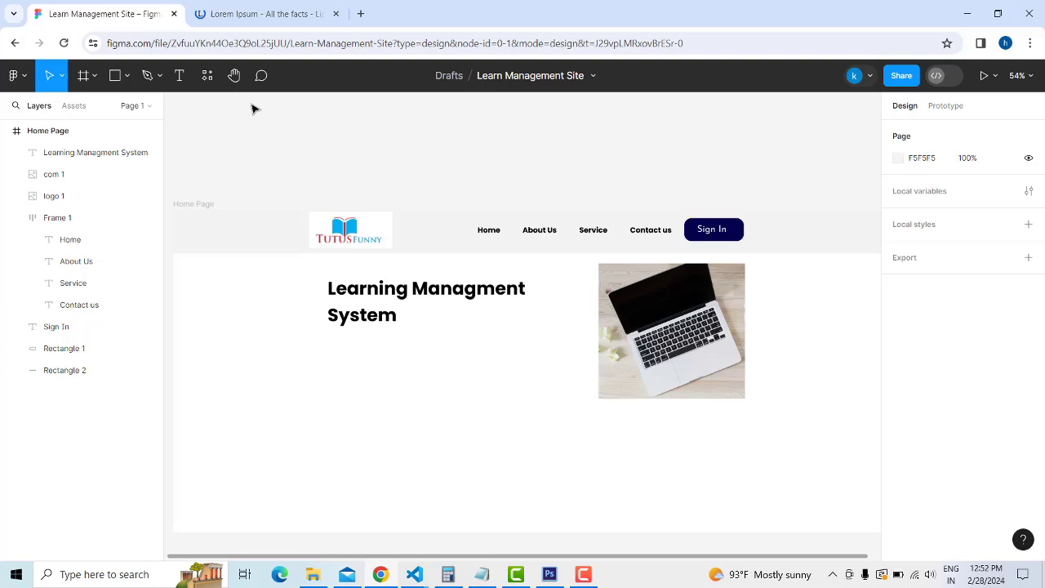
click(180, 75)
drag(328, 340, 575, 381)
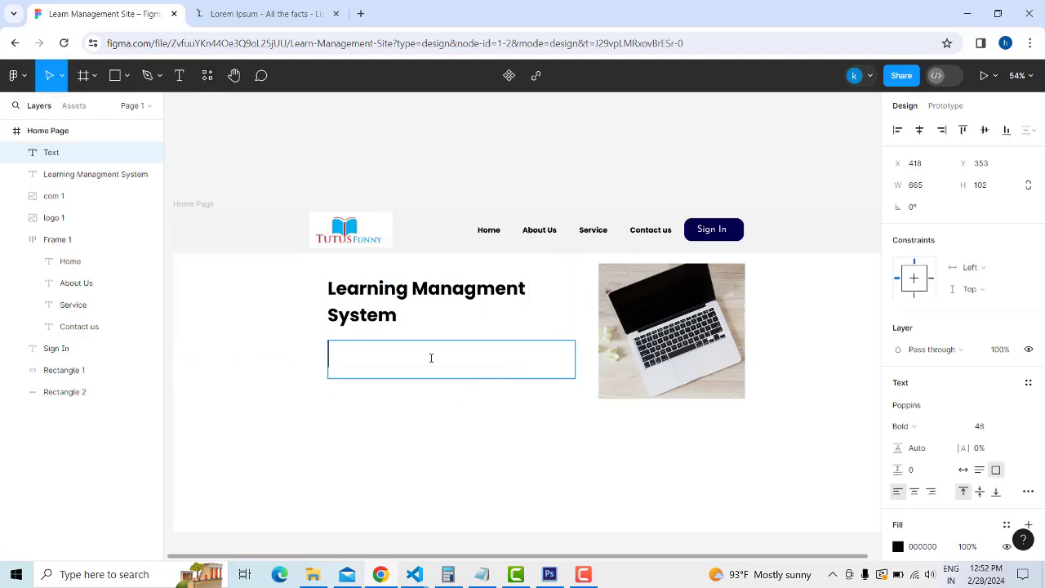
key(ctrl+v)
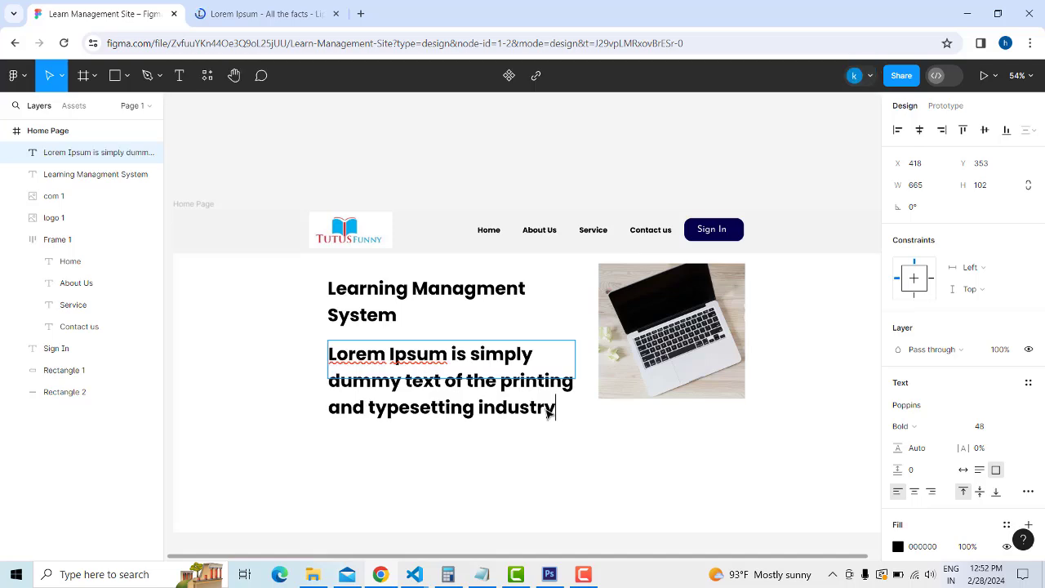
key(Escape)
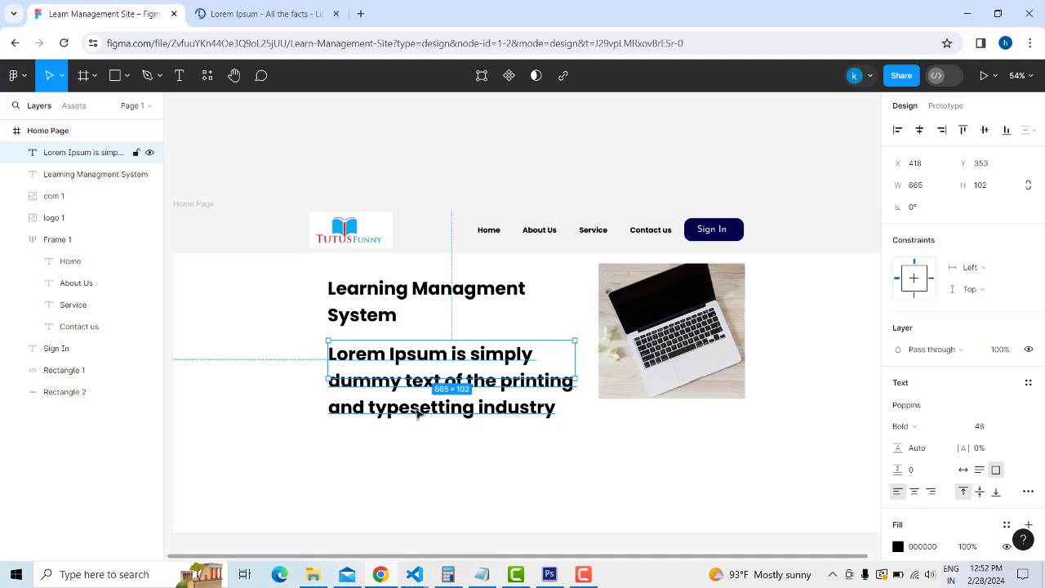
Set the Lorem Ipsum text below the heading to font size 20 and Regular weight
double_click(557, 408)
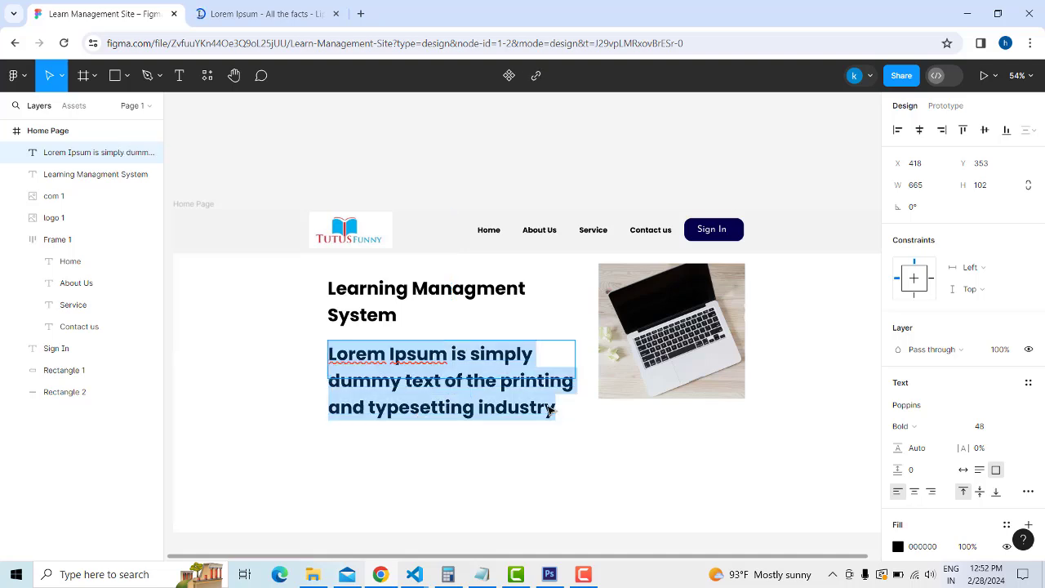
click(994, 430)
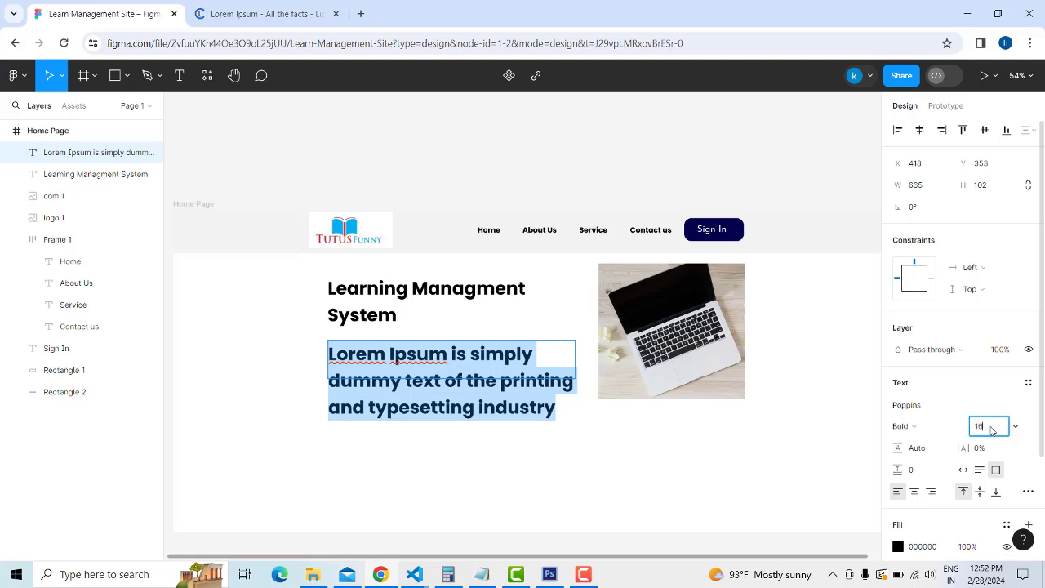
key(Return)
click(998, 428)
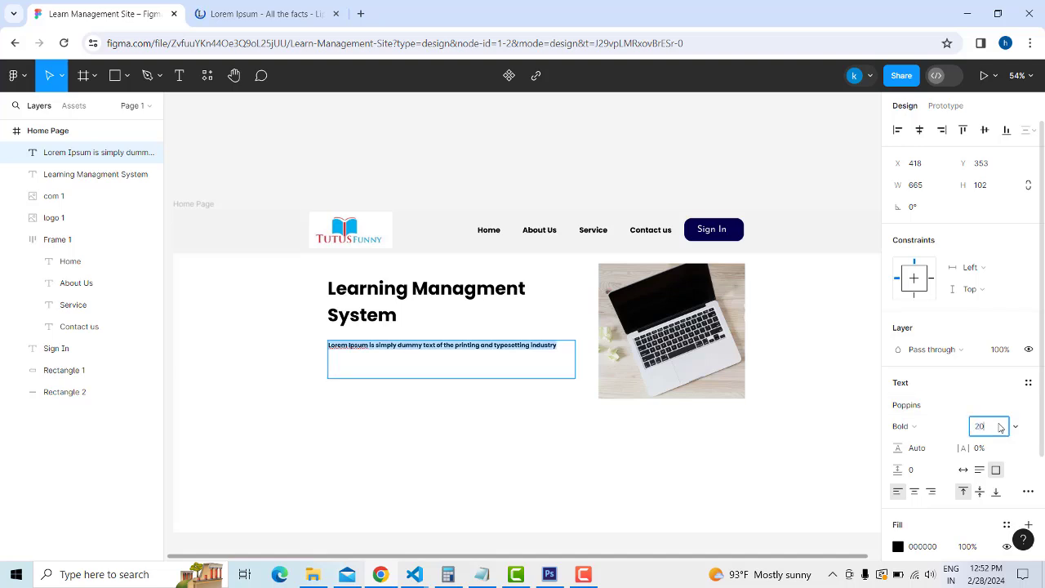
key(Return)
click(911, 427)
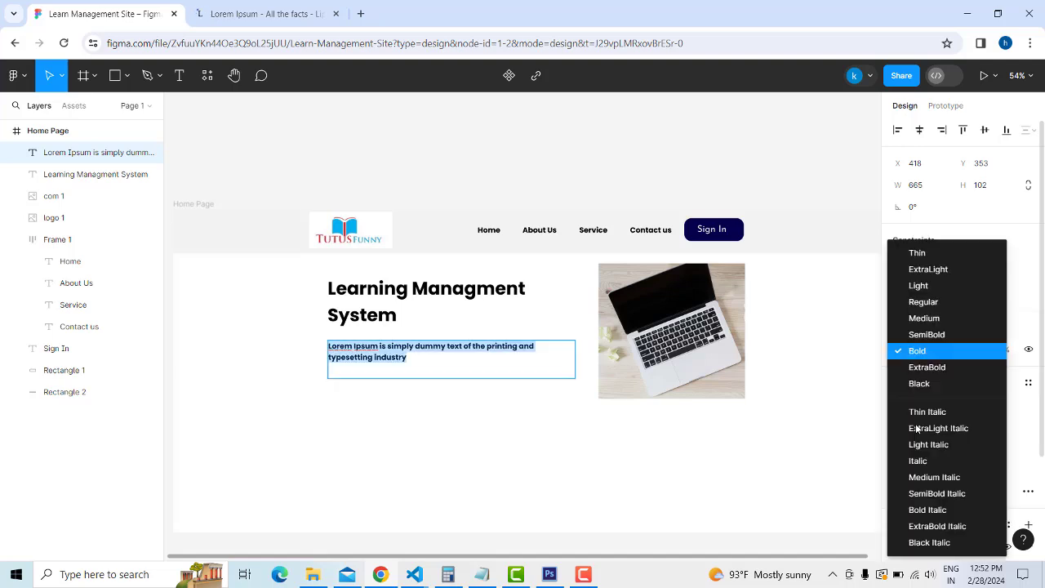
click(924, 301)
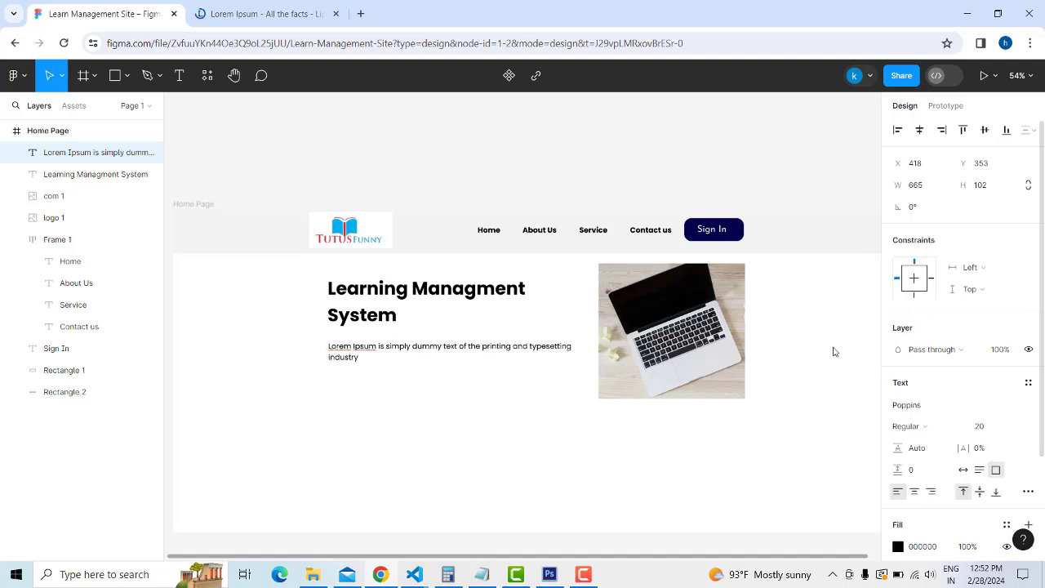
double_click(449, 363)
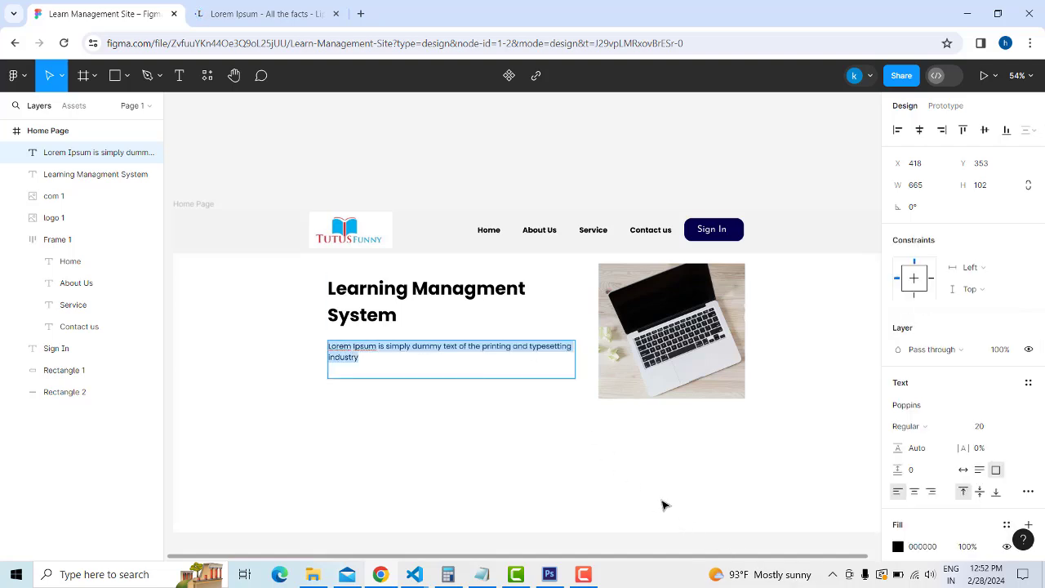
key(Escape)
click(868, 474)
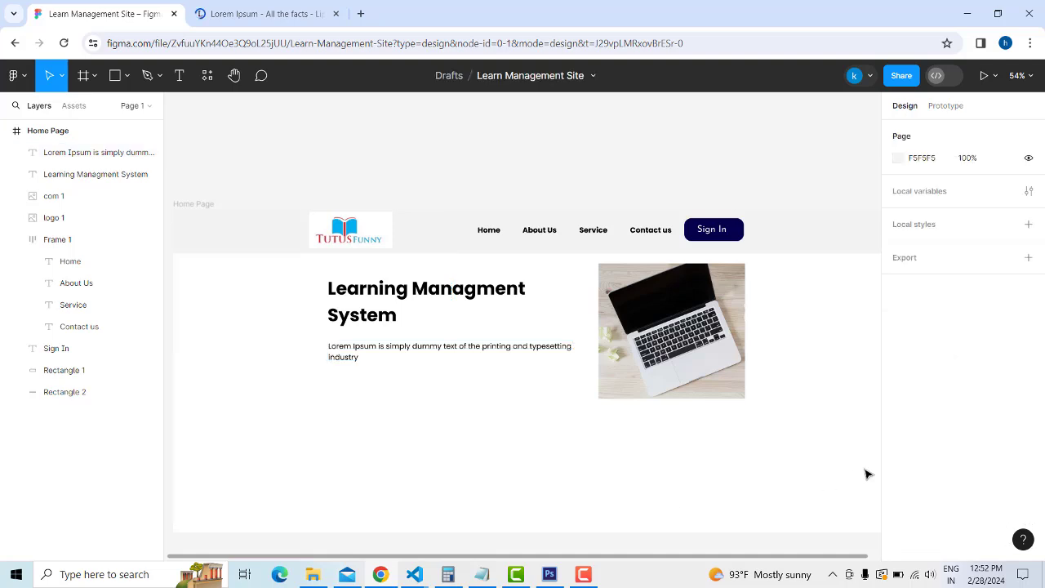
Move the "Learning Managment System" heading slightly left and down, closer to the Lorem Ipsum text
drag(363, 318, 359, 329)
key(ctrl+z)
click(420, 408)
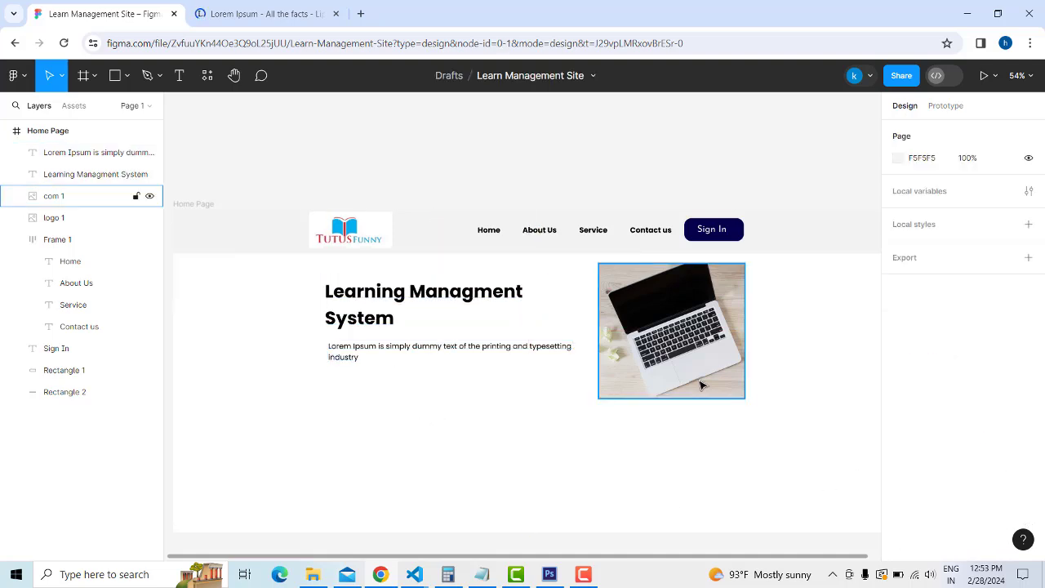
scroll(701, 416, up, 5)
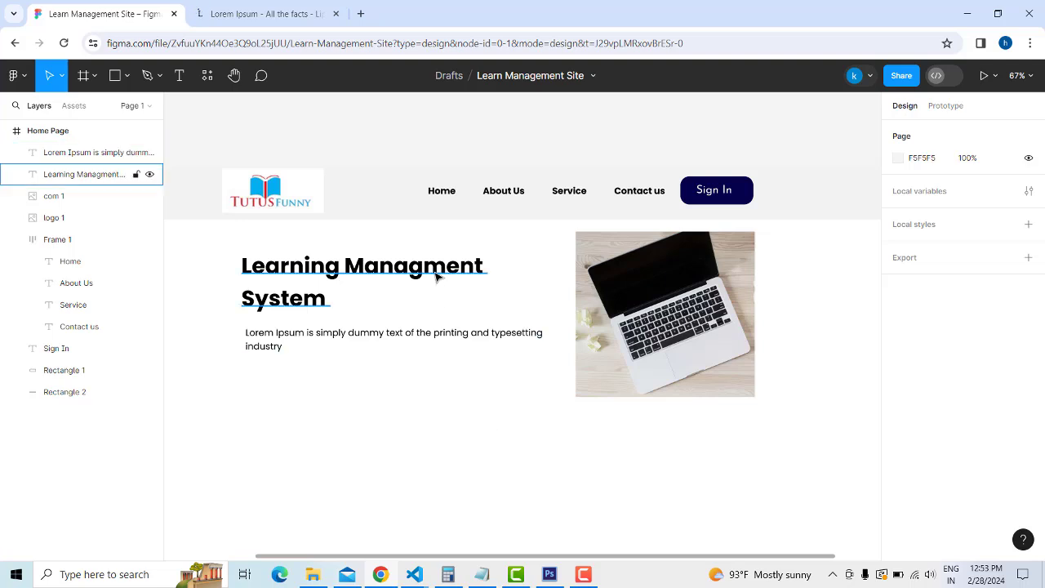
click(428, 330)
click(671, 442)
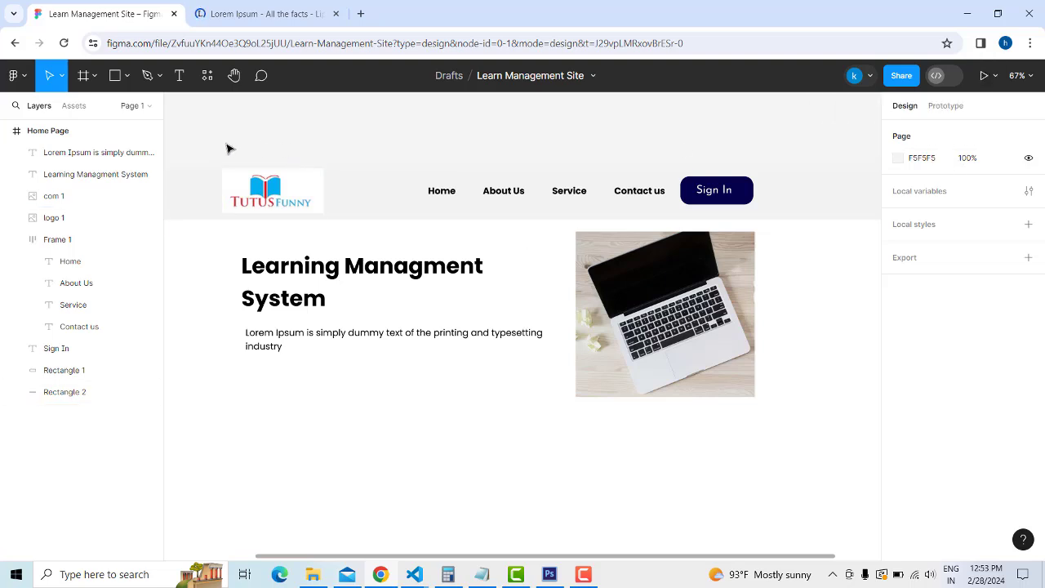
Preview the Home Page frame as a prototype, check it in full screen, and return to the design file
scroll(315, 542, left, 3)
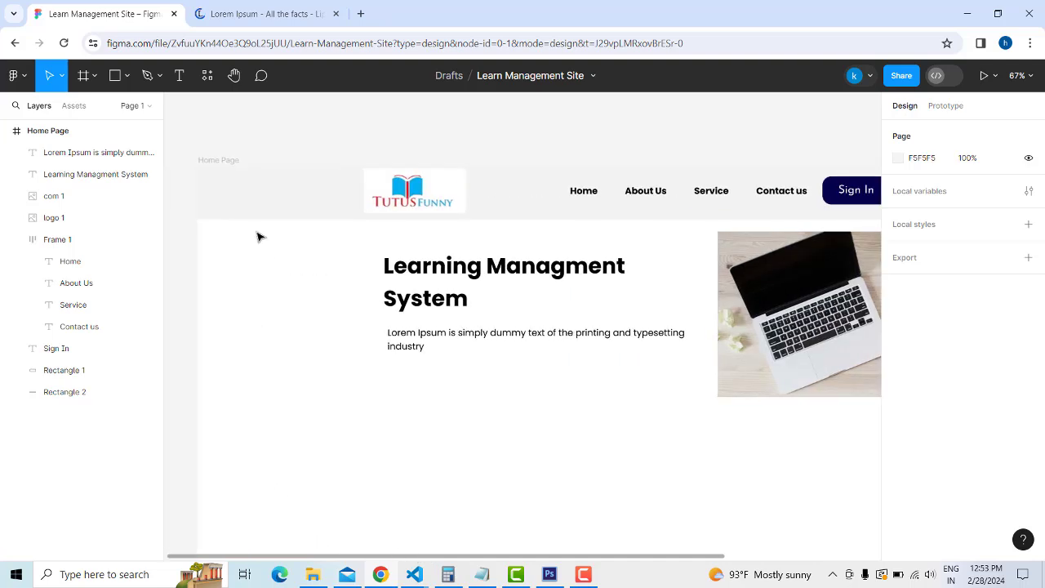
click(243, 163)
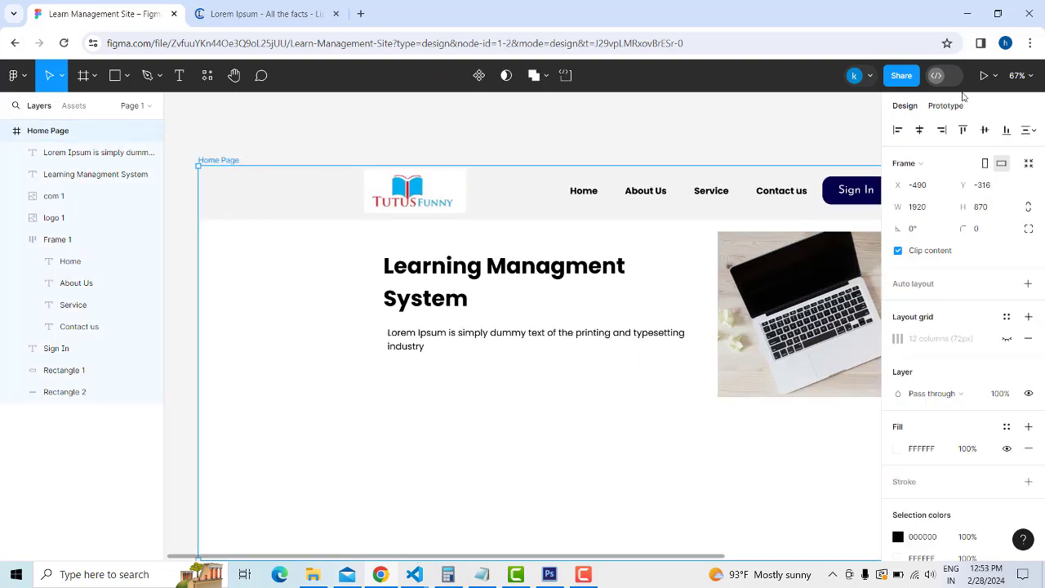
click(985, 75)
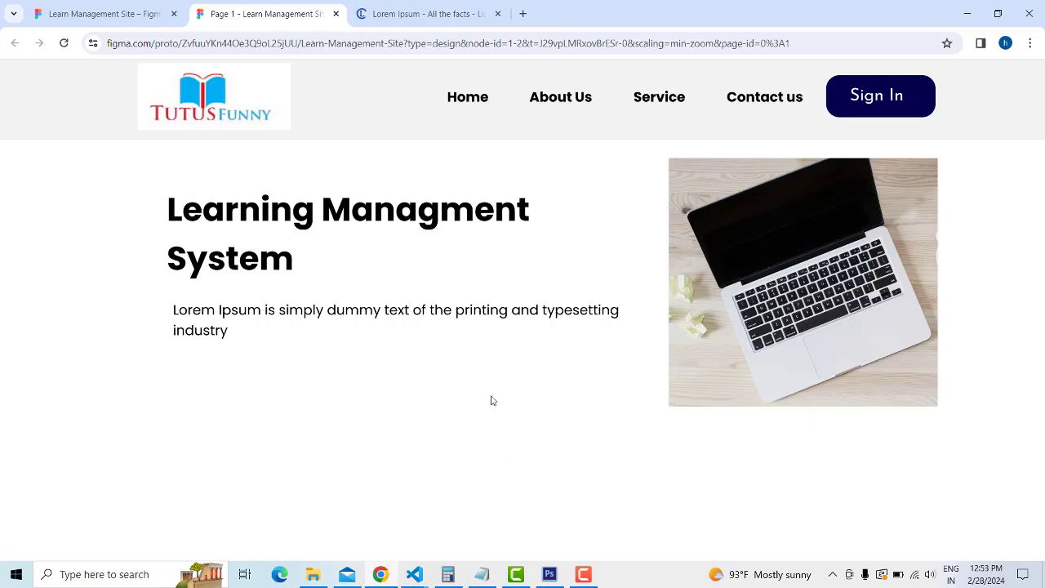
scroll(467, 102, down, 1)
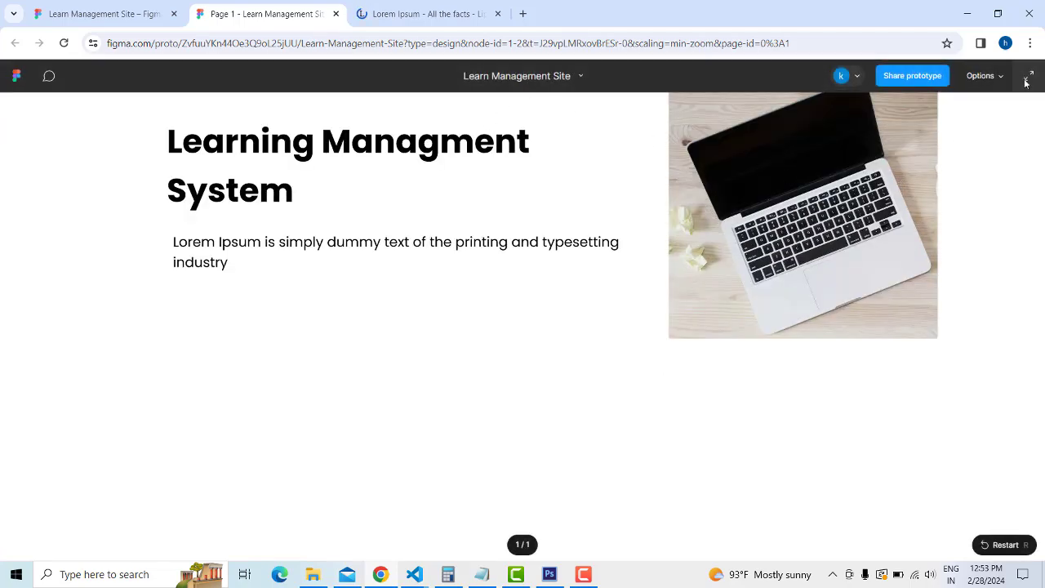
click(1029, 76)
scroll(645, 276, up, 1)
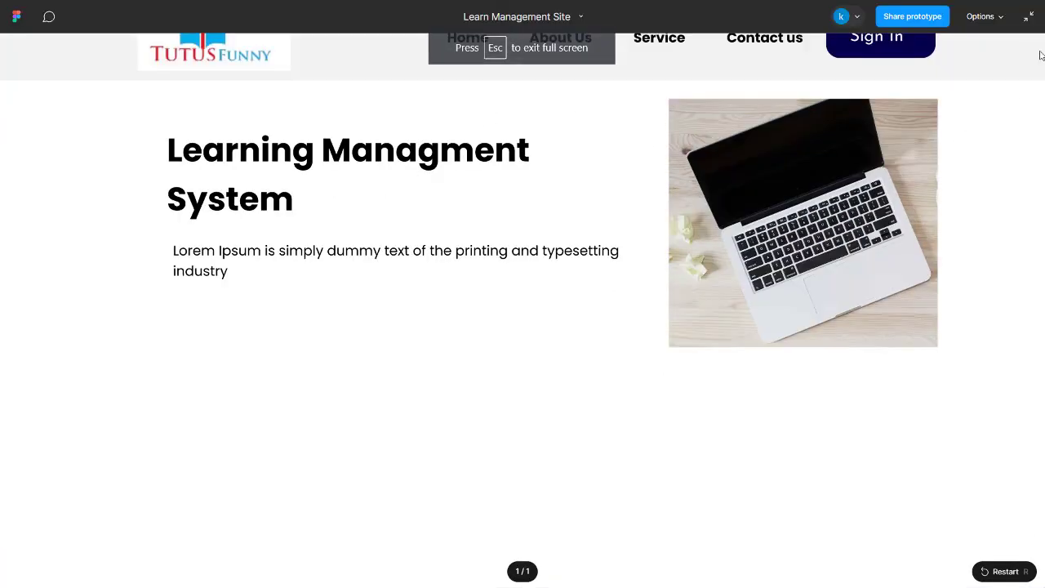
click(1029, 17)
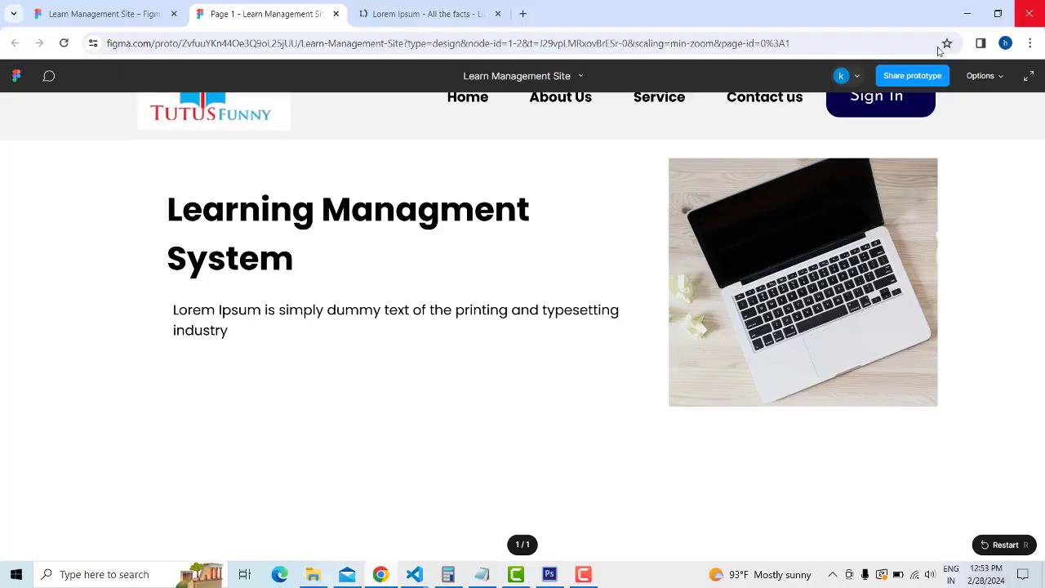
click(107, 15)
Set the font size of the "Home" link in the header navigation to 16
click(587, 193)
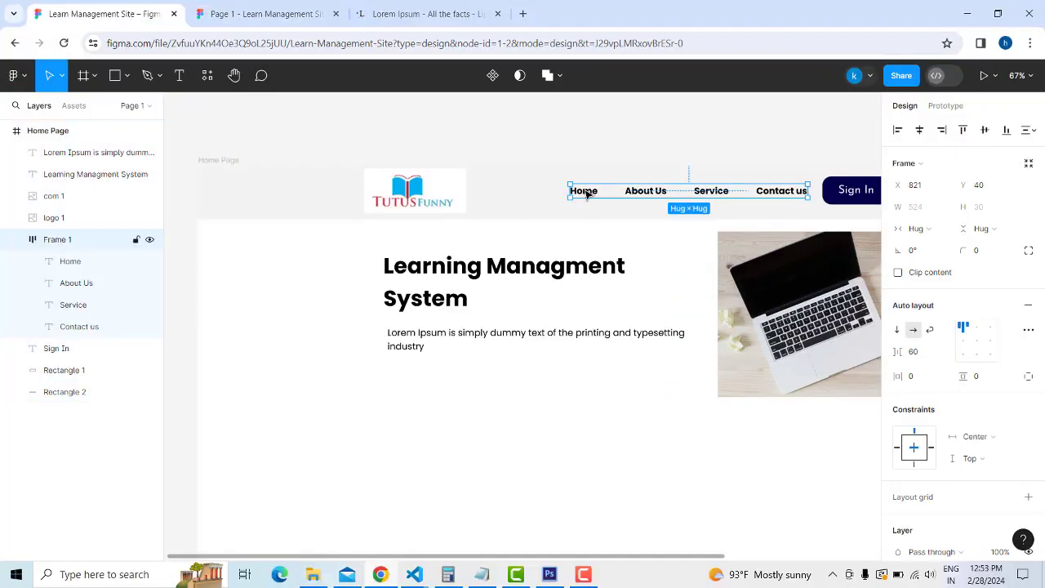
scroll(982, 317, down, 2)
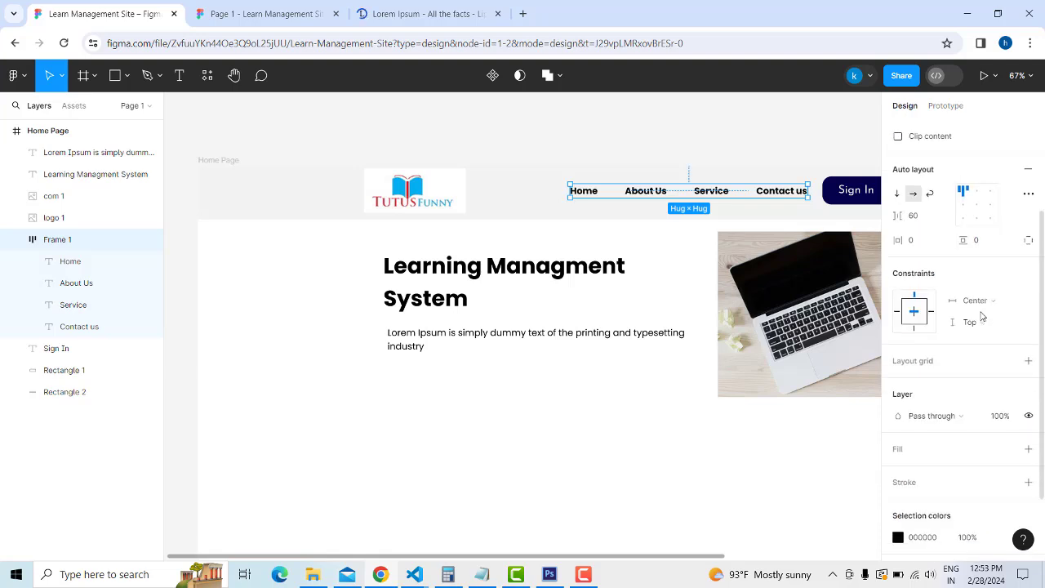
scroll(982, 318, down, 2)
scroll(983, 331, up, 4)
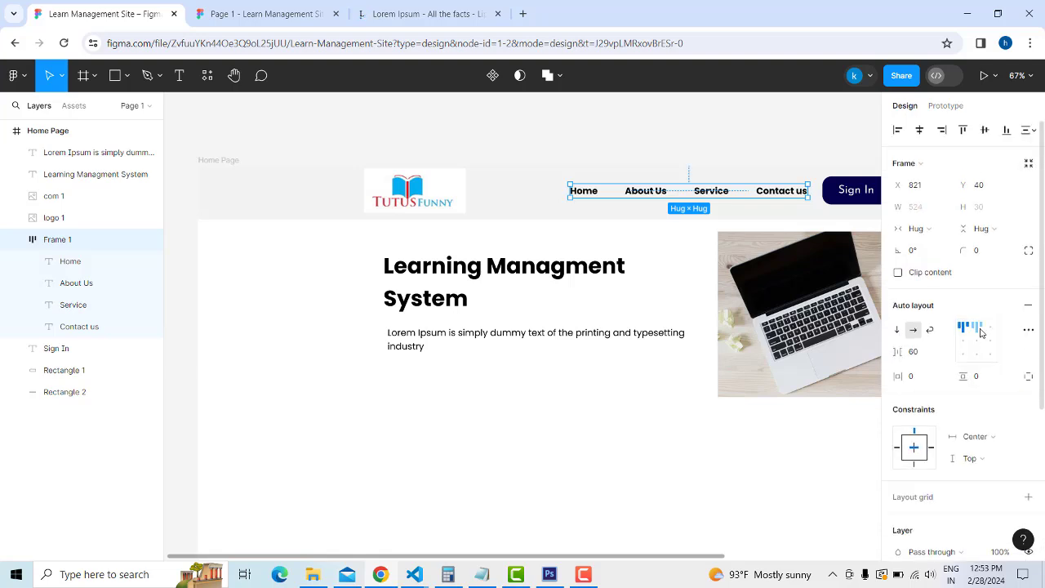
click(569, 401)
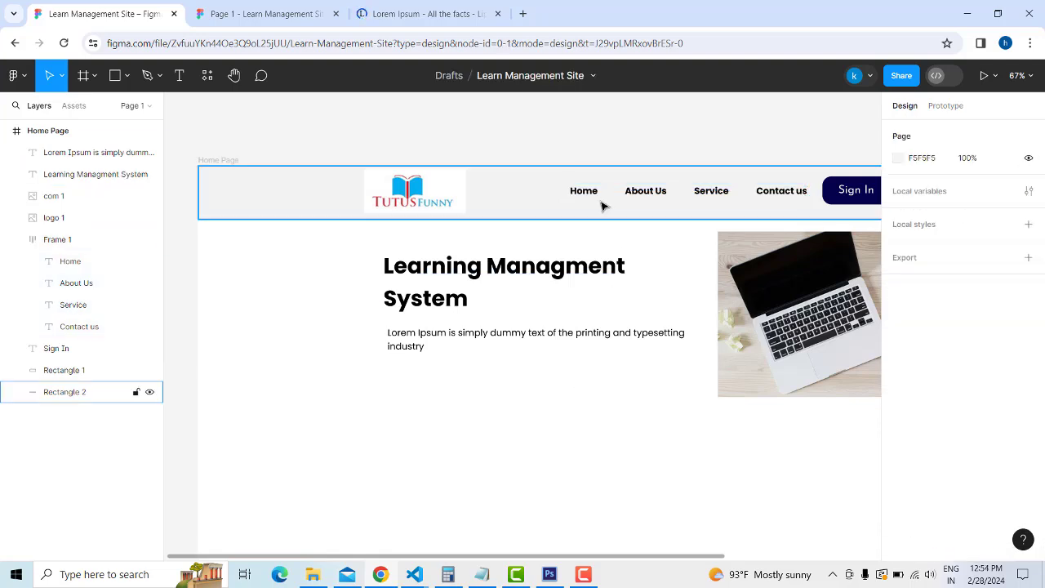
click(591, 197)
click(591, 197)
click(980, 362)
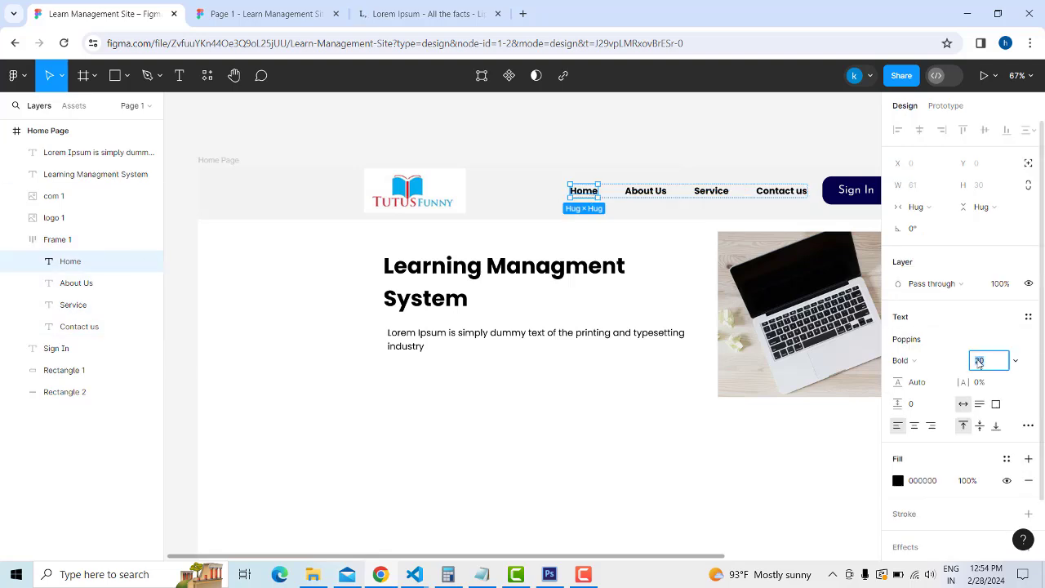
text(16)
Set the font size of the "About Us", "Service" and "Contact us" navigation links to 16
click(643, 192)
shift+click(708, 193)
shift+click(780, 195)
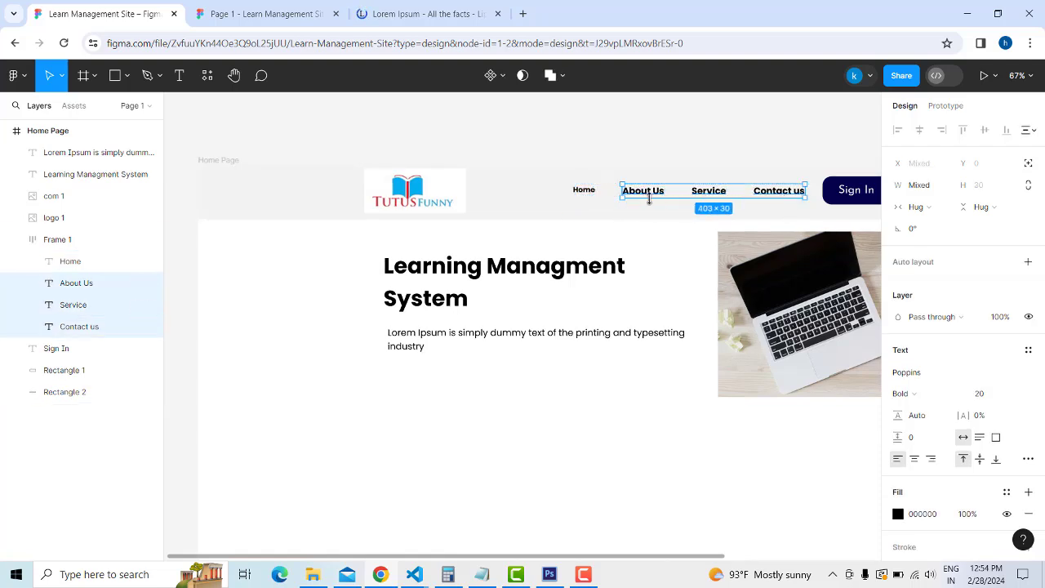
click(984, 400)
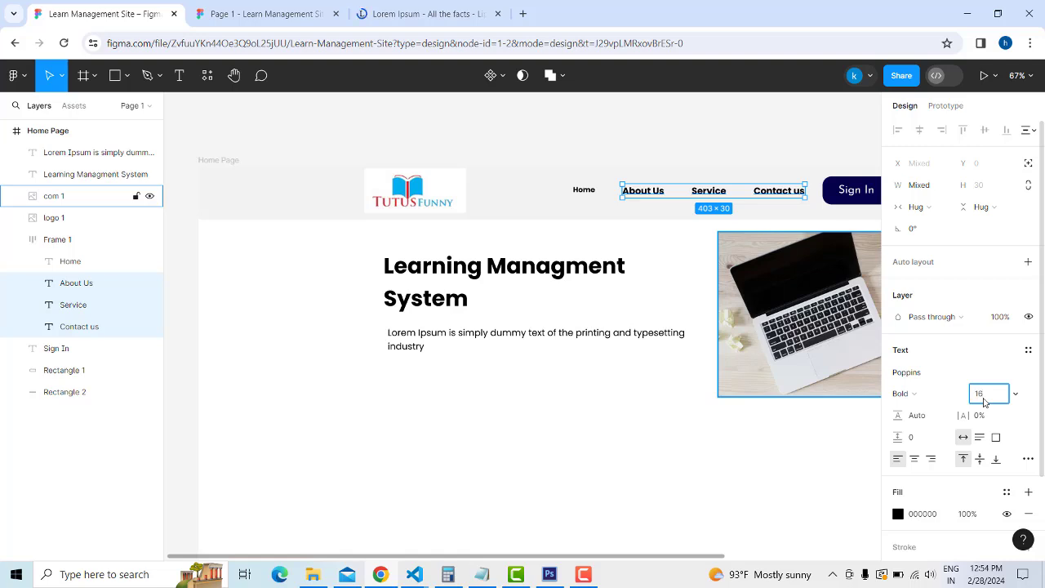
text(16)
key(Return)
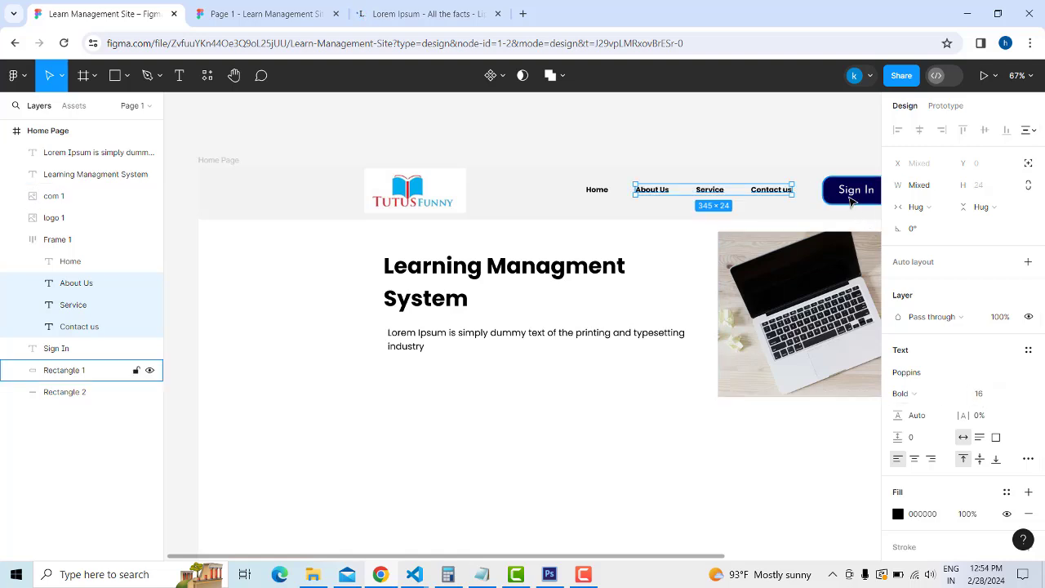
Set the "Sign In" button text to font size 18 and Bold weight
click(854, 191)
drag(696, 557, 784, 557)
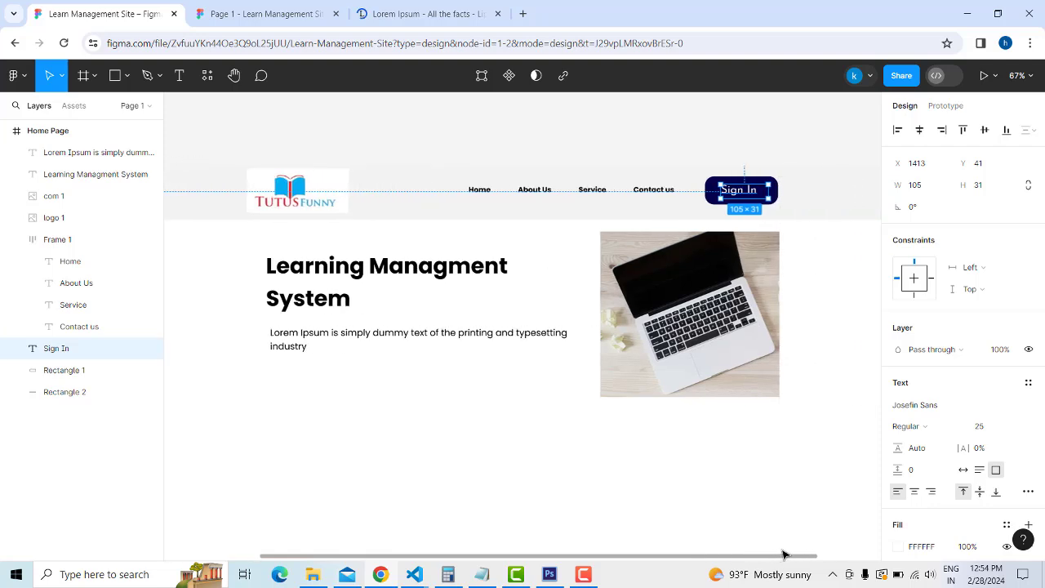
click(983, 427)
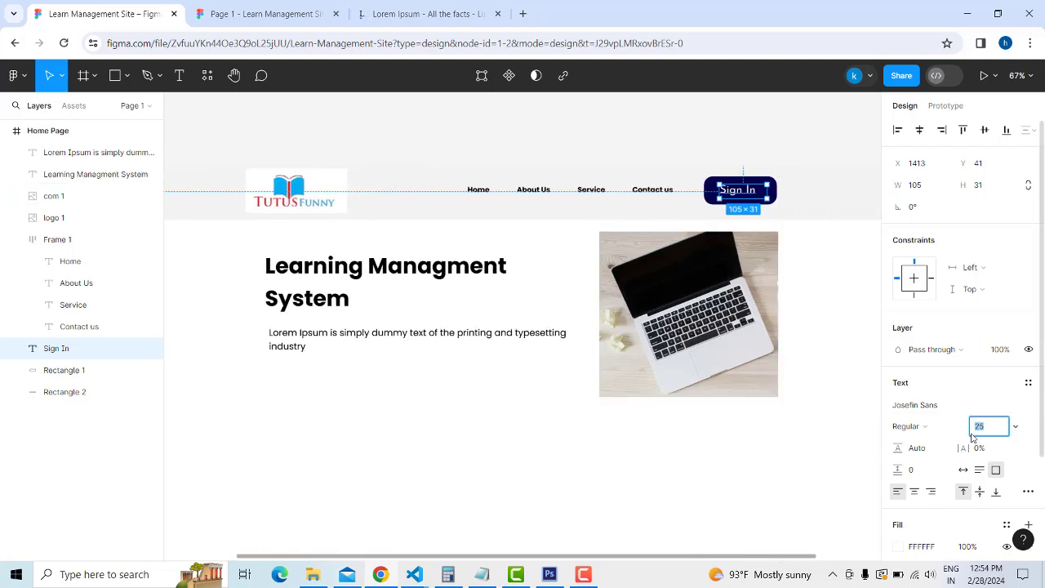
key(Return)
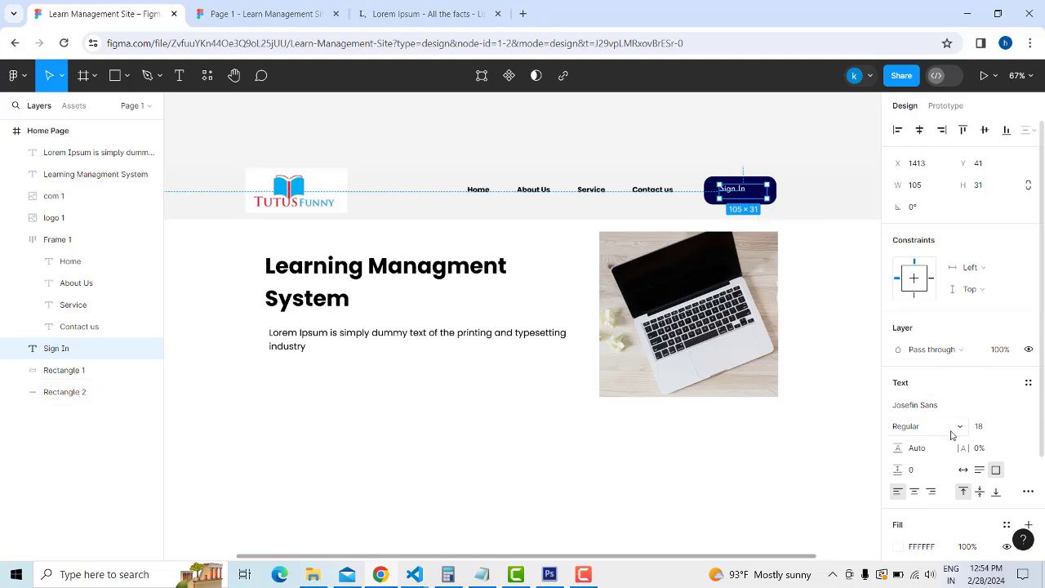
click(945, 431)
click(917, 389)
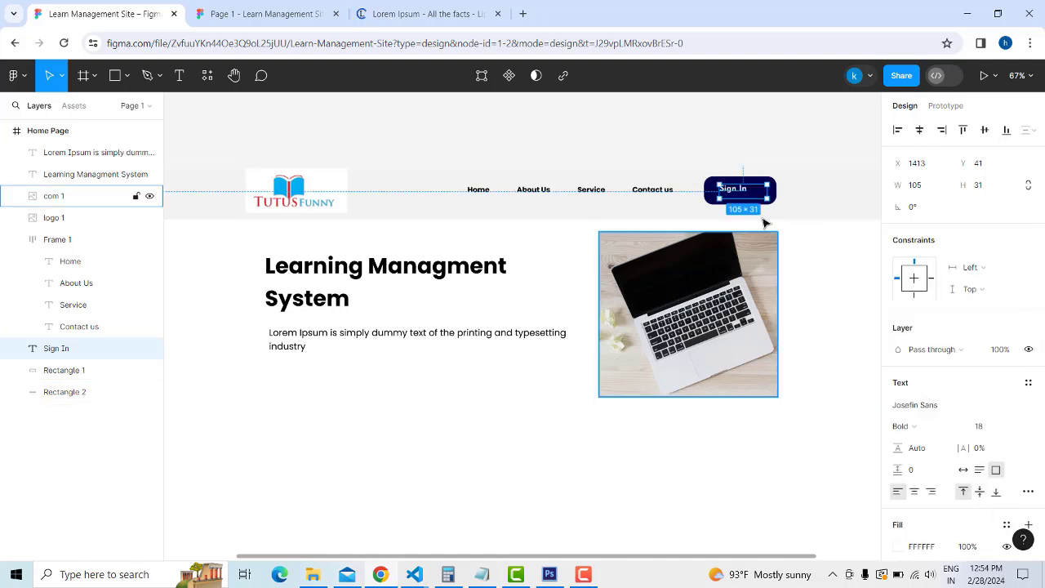
click(805, 242)
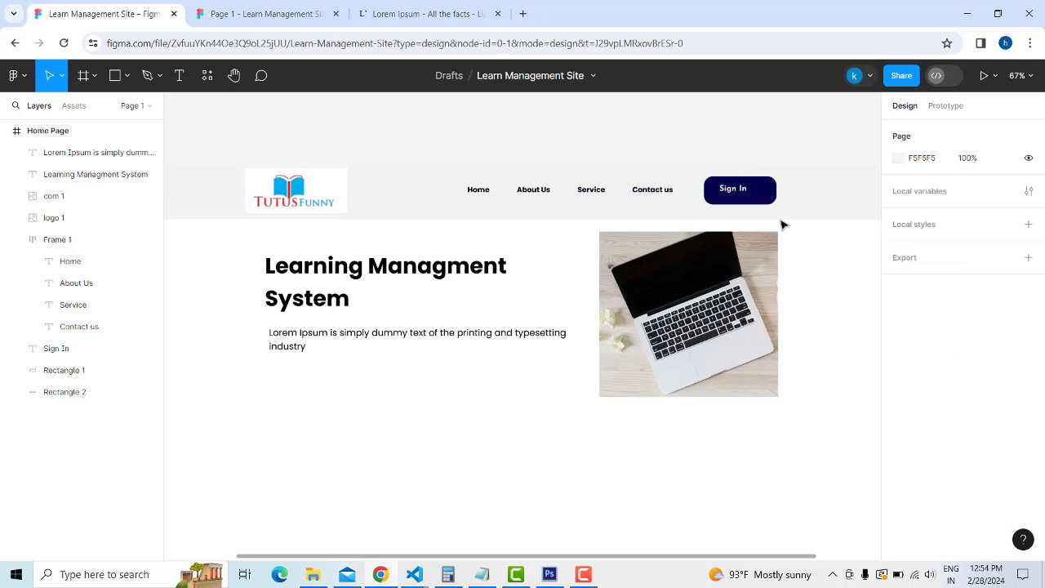
Reduce the Sign In button rectangle's height to about 49 and the header background rectangle's height to about 104
click(741, 204)
drag(741, 201, 739, 197)
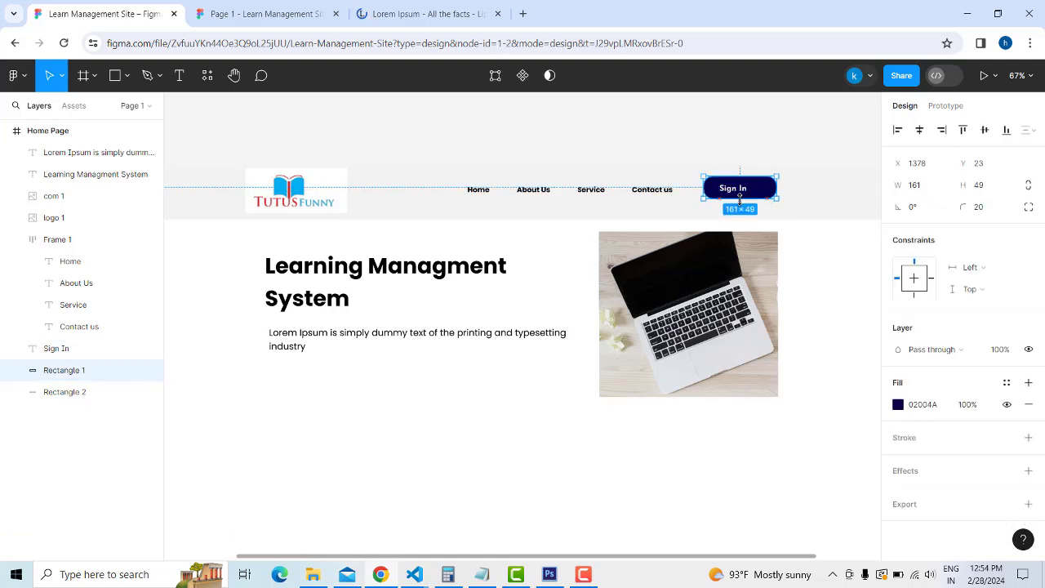
click(749, 216)
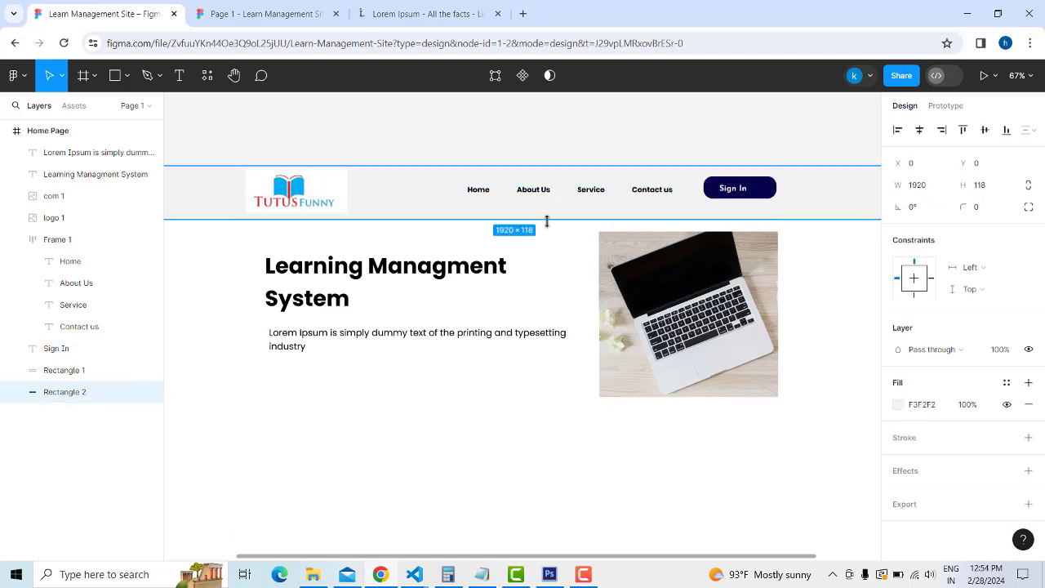
drag(545, 216, 544, 210)
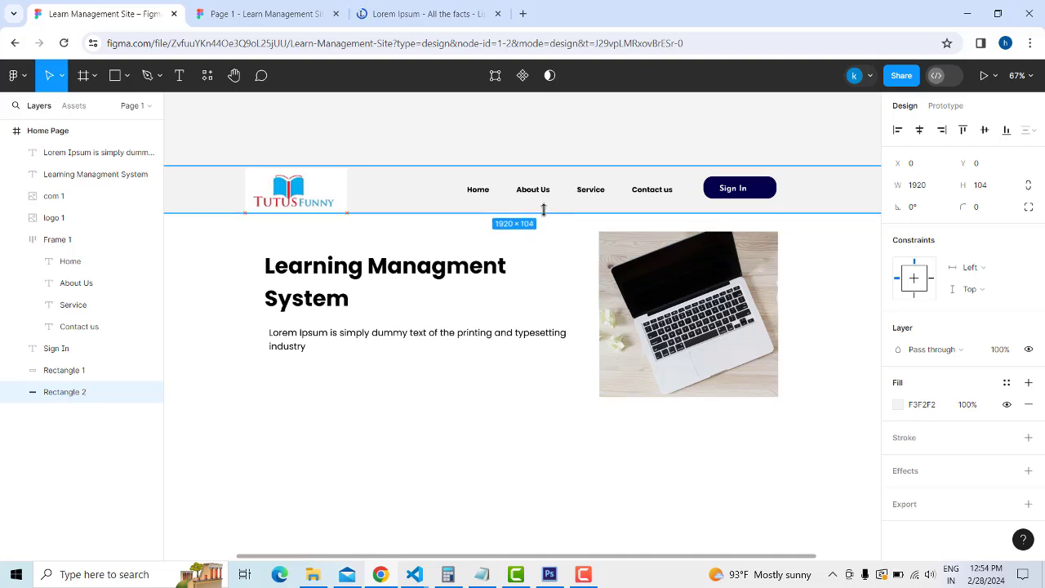
Shrink the Tutus Funny logo so it fits within the shorter header, keeping its upper-left corner in place
click(338, 209)
drag(346, 214, 329, 199)
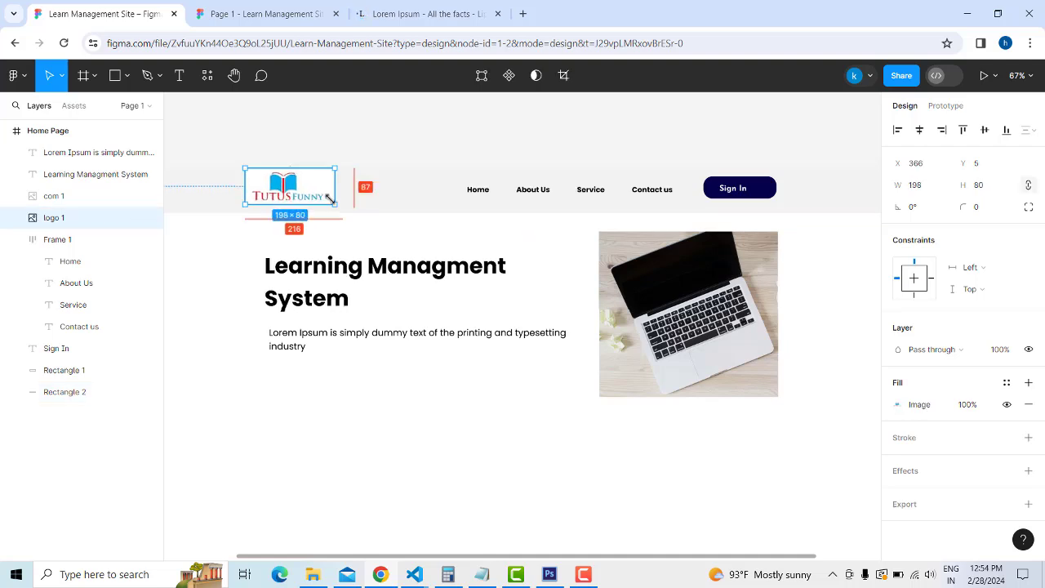
click(376, 231)
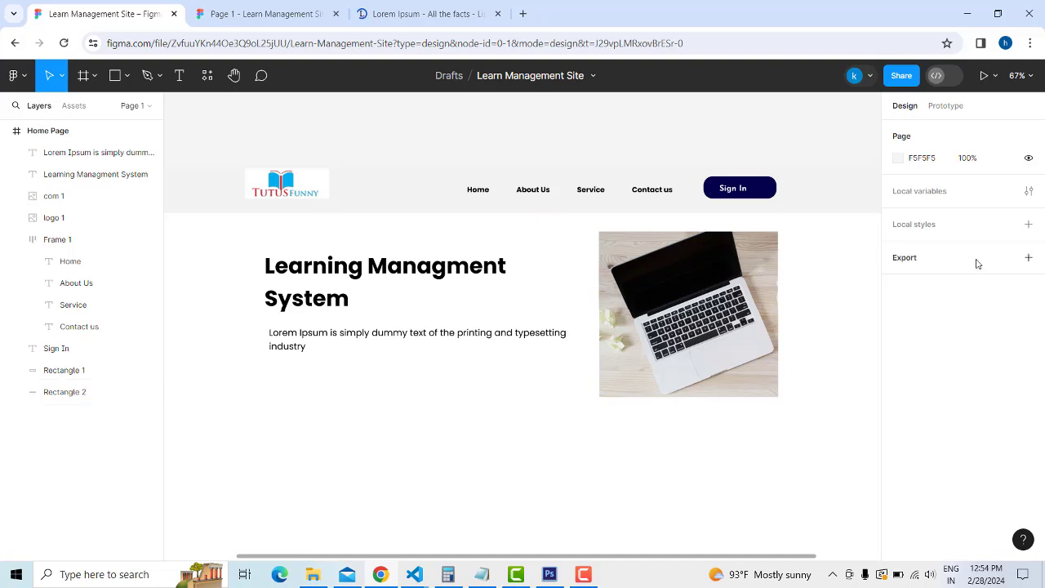
Preview the page with the resized header elements as a prototype
click(985, 75)
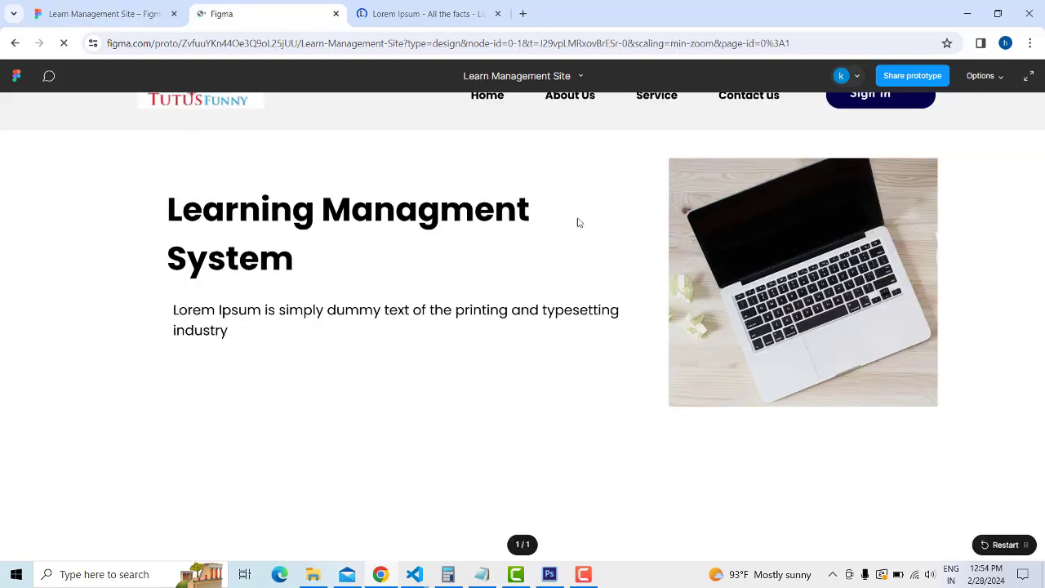